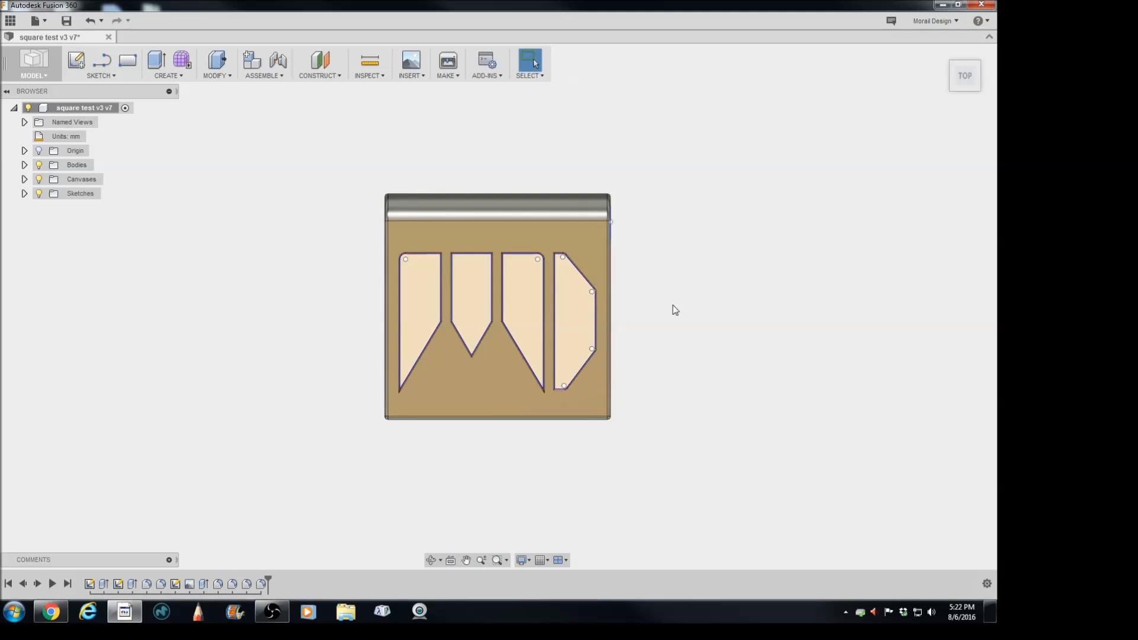
# Roll the design history back to just after the first sketch, open that square sketch to examine its dimensions, and close it
pyautogui.moveTo(957, 76); pyautogui.dragTo(715, 183)
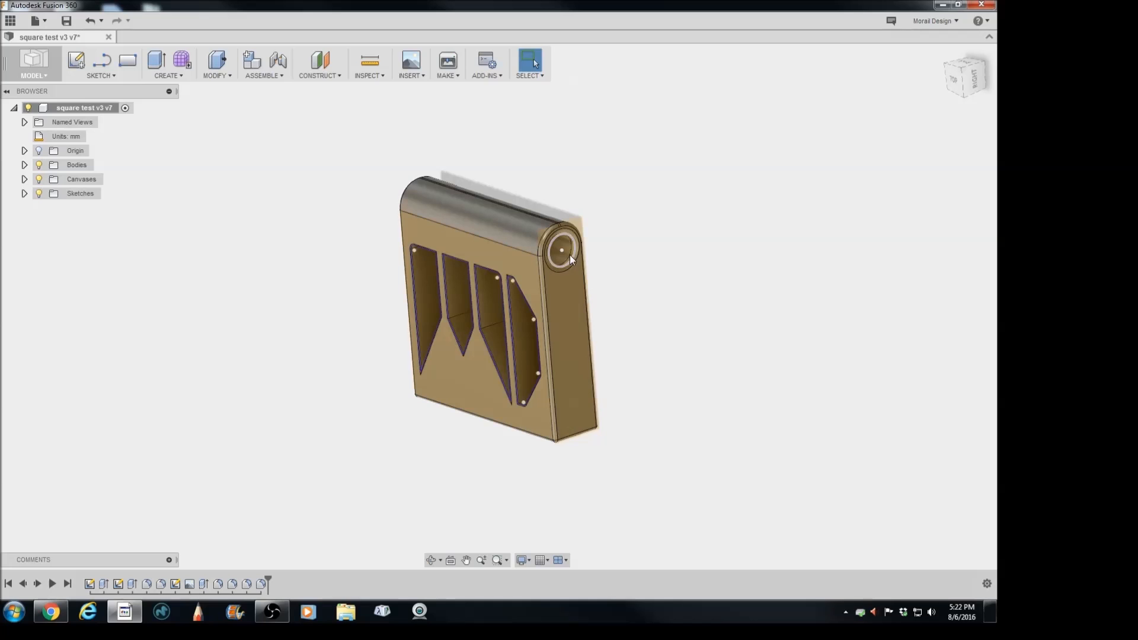
pyautogui.moveTo(622, 277)
pyautogui.mouseDown(button='middle')
pyautogui.moveTo(666, 237)
pyautogui.moveTo(608, 271)
pyautogui.mouseUp(button='middle')
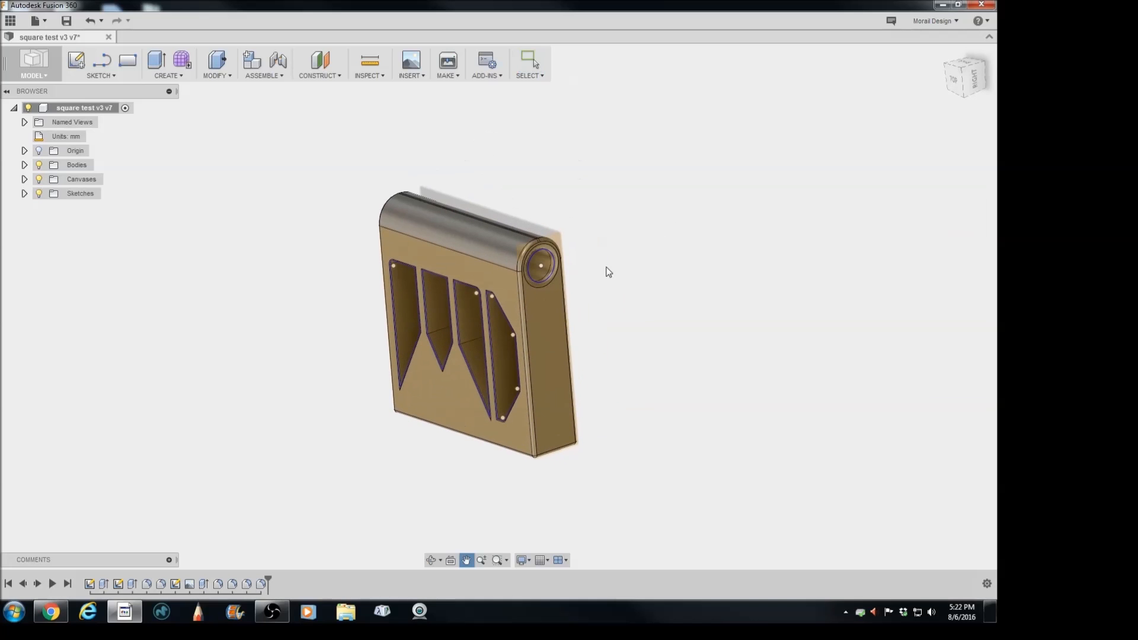
pyautogui.click(958, 79)
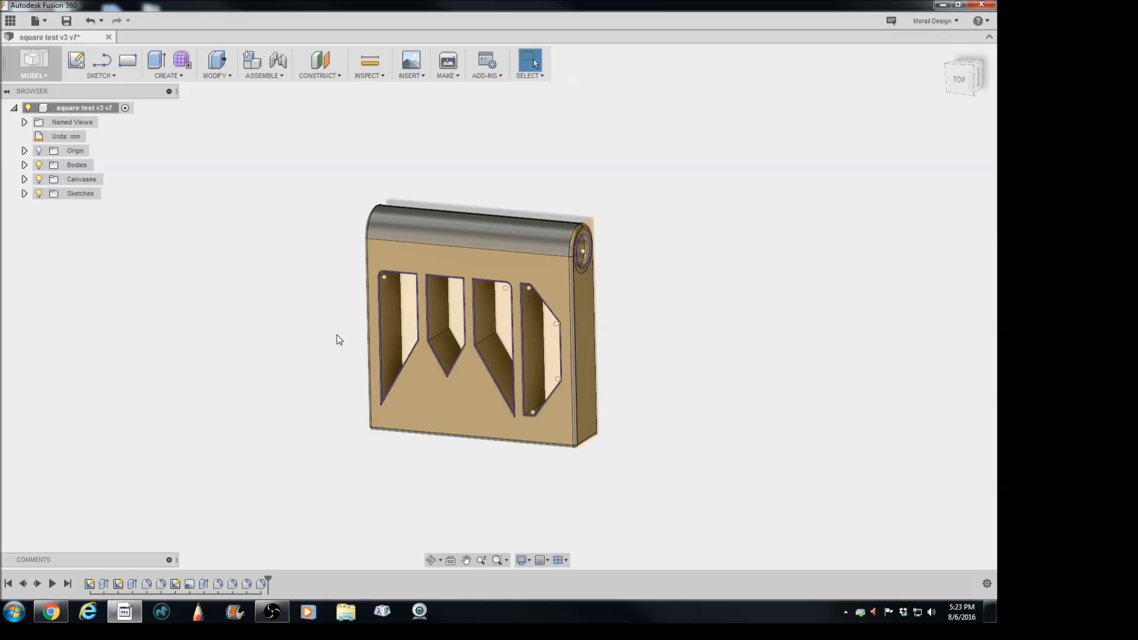
pyautogui.moveTo(324, 342); pyautogui.dragTo(297, 340, button='middle')
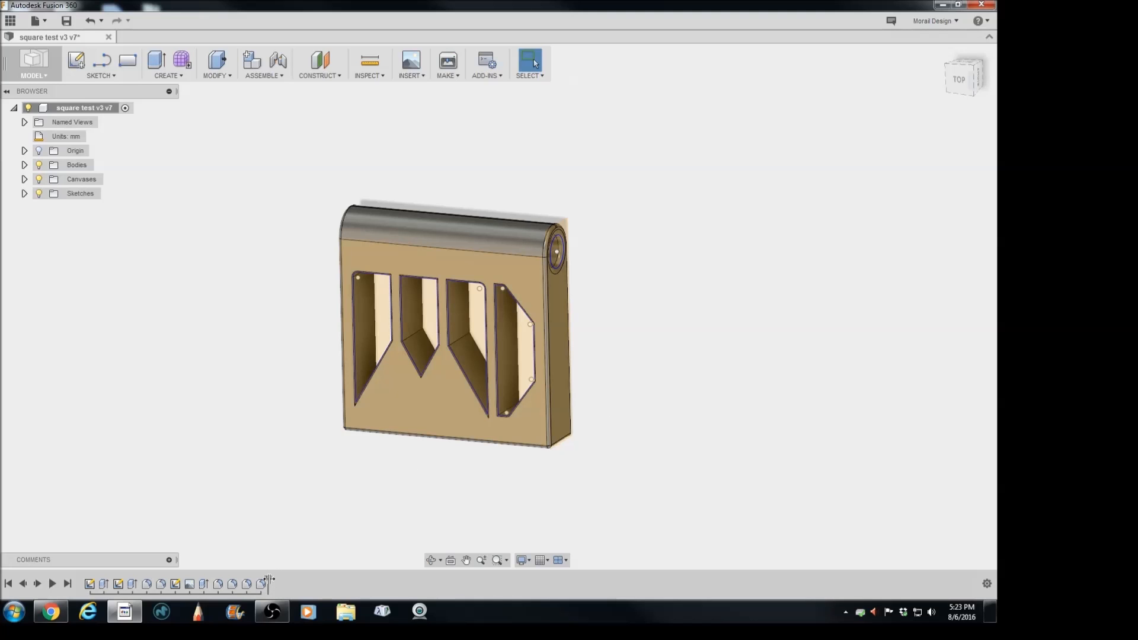
pyautogui.moveTo(269, 580); pyautogui.dragTo(96, 587)
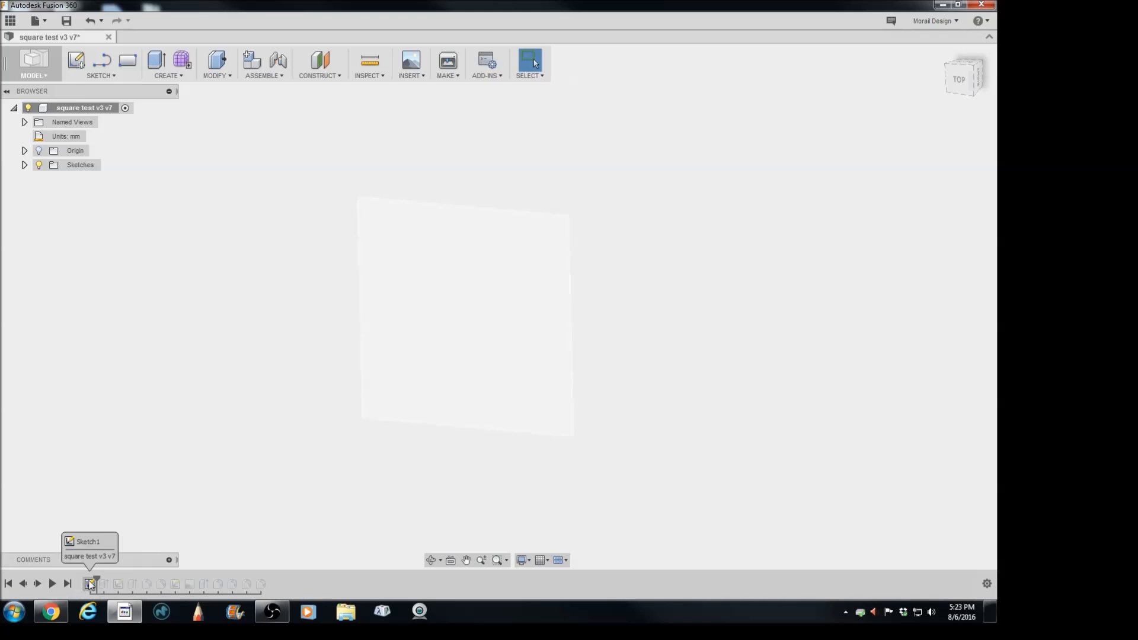
pyautogui.doubleClick(90, 585)
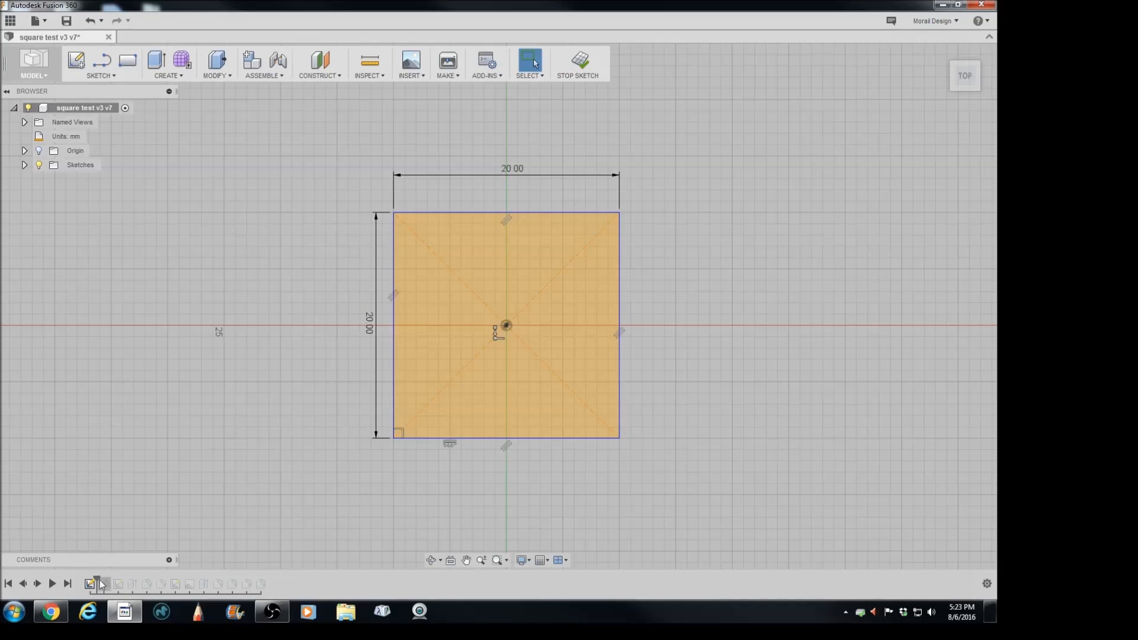
pyautogui.moveTo(325, 399)
pyautogui.mouseDown(button='middle')
pyautogui.moveTo(257, 364)
pyautogui.moveTo(264, 401)
pyautogui.mouseUp(button='middle')
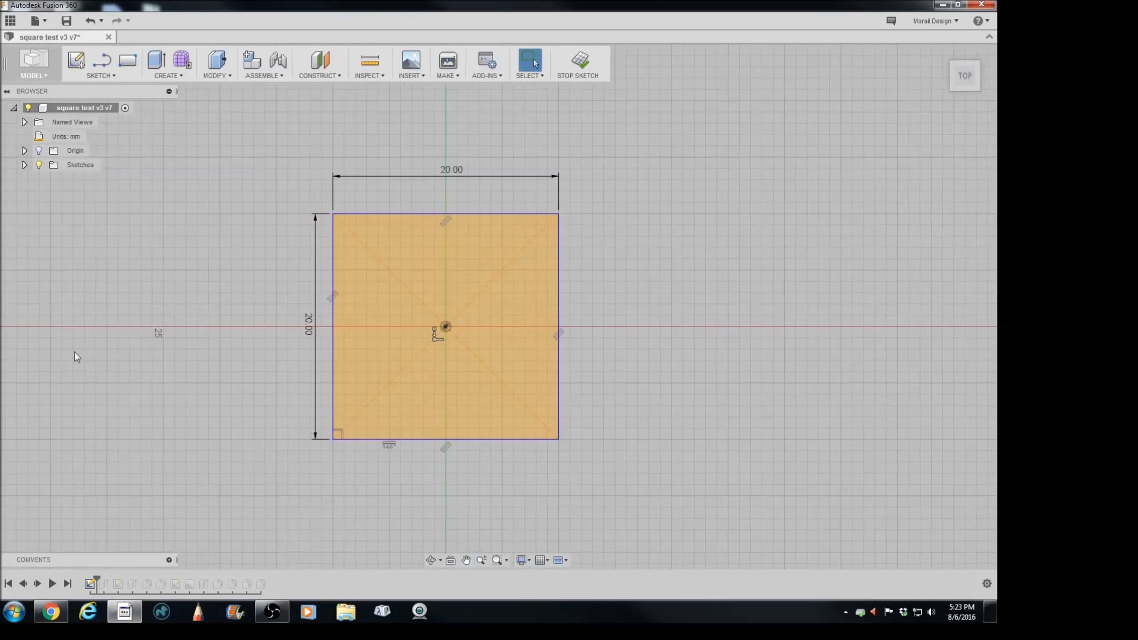
pyautogui.rightClick(90, 585)
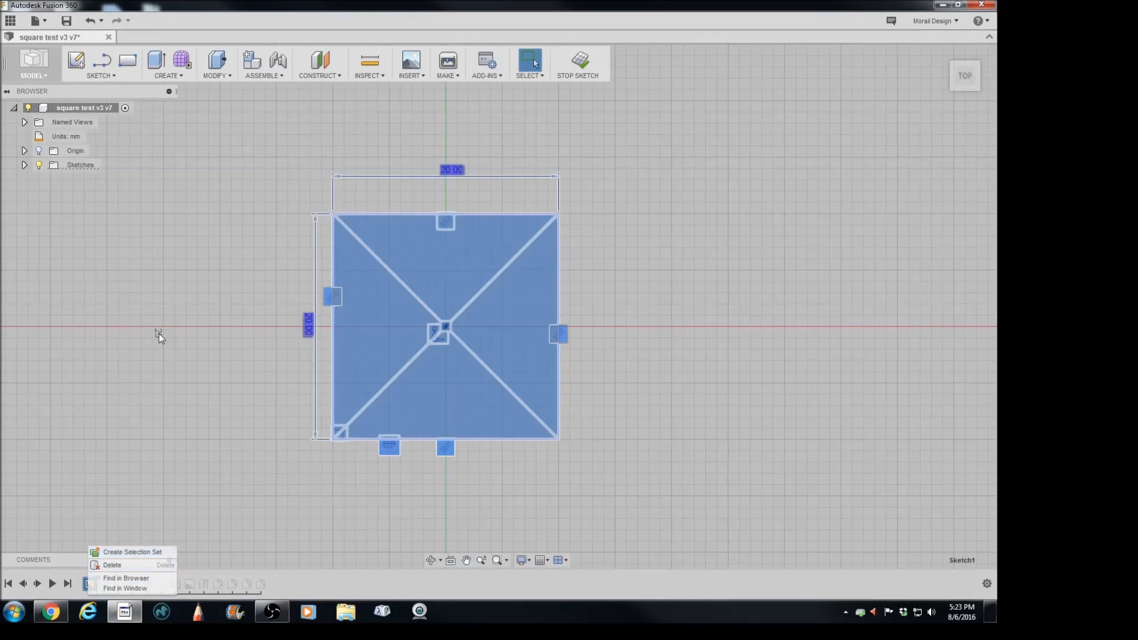
pyautogui.click(157, 331)
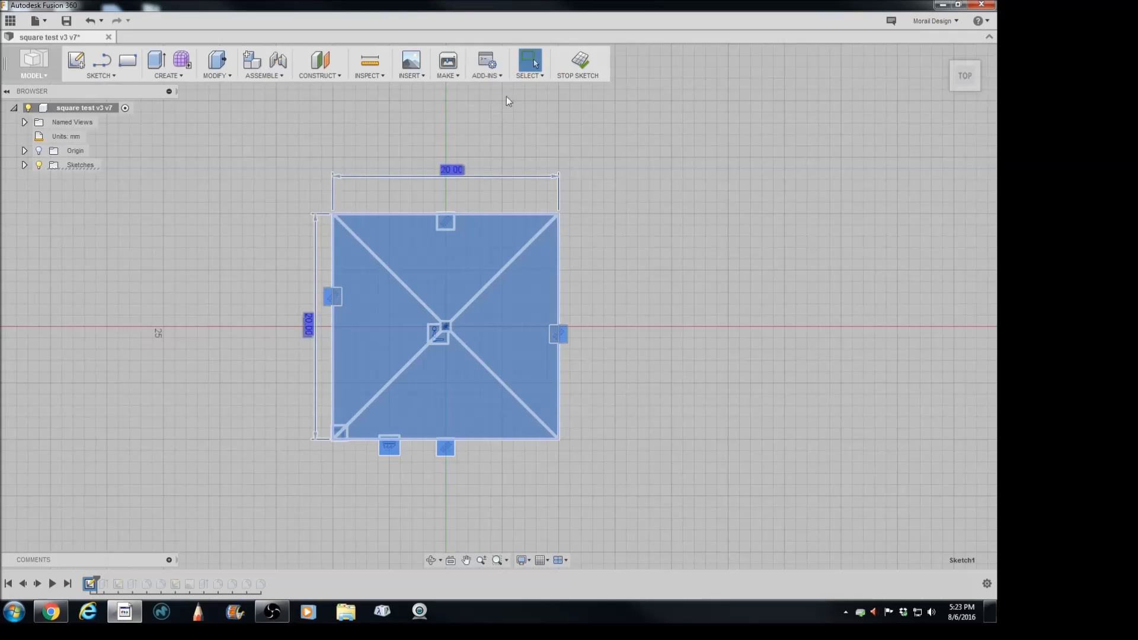
pyautogui.click(581, 62)
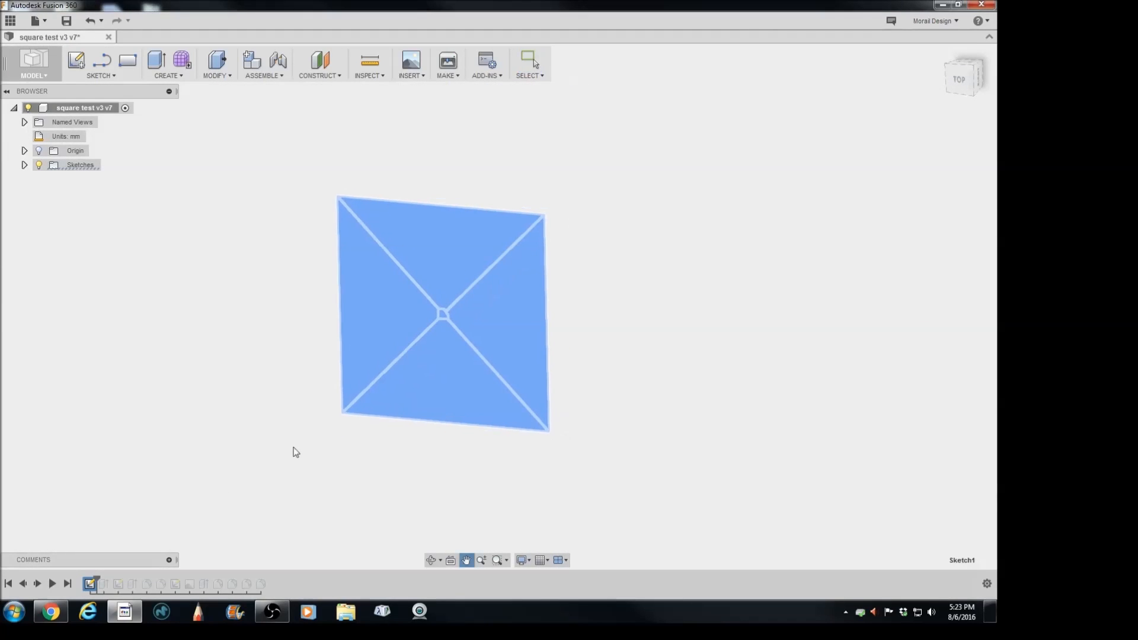
# Roll the history forward past the first extrusion and open that feature's settings to review the block's thickness, then accept them
pyautogui.moveTo(96, 576); pyautogui.dragTo(110, 580)
pyautogui.moveTo(417, 344); pyautogui.dragTo(402, 355, button='middle')
pyautogui.press('Escape')
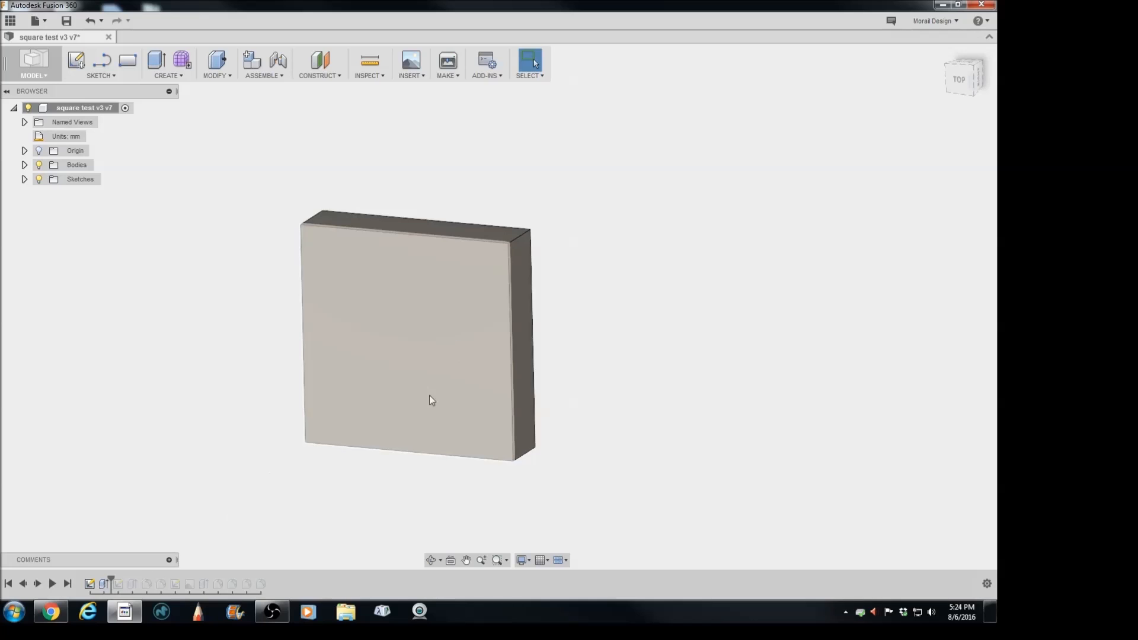
pyautogui.click(104, 584)
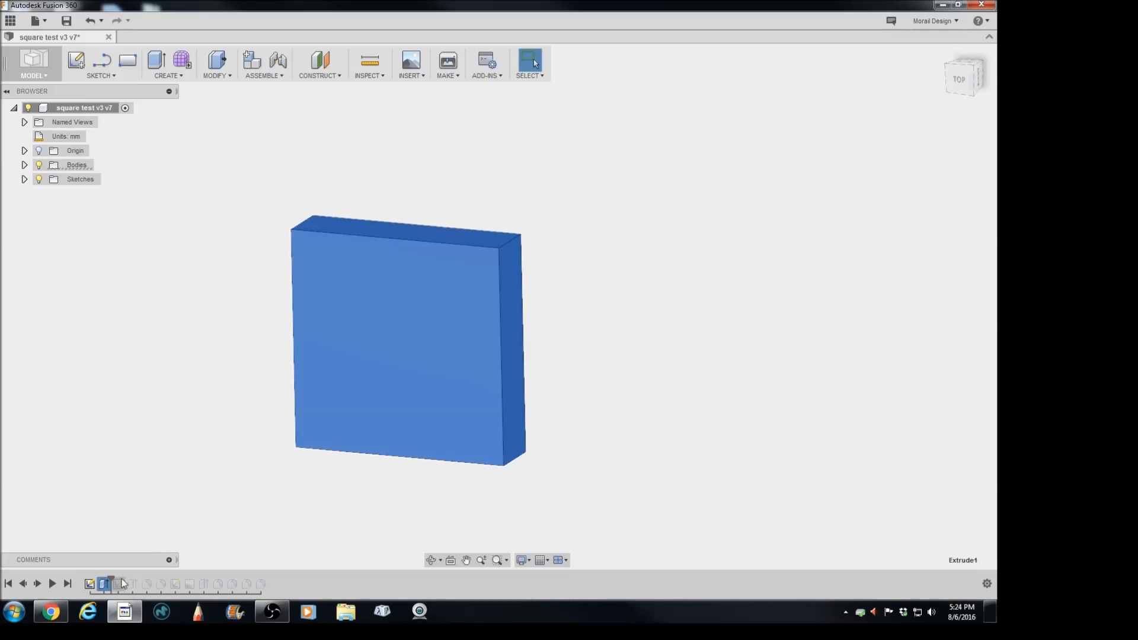
pyautogui.rightClick(107, 584)
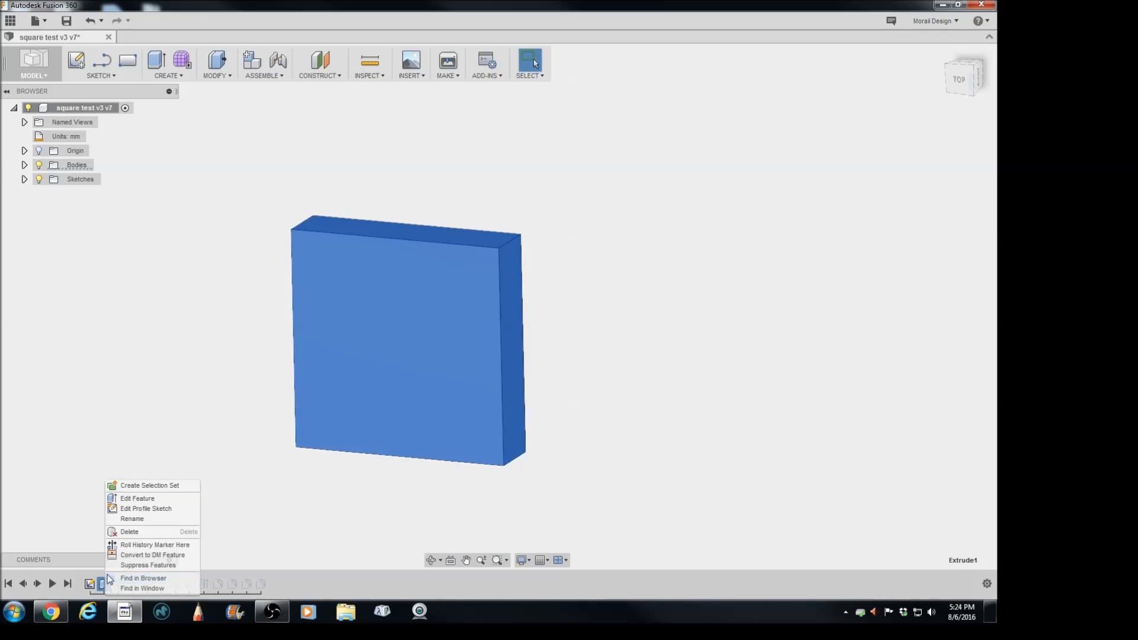
pyautogui.click(137, 499)
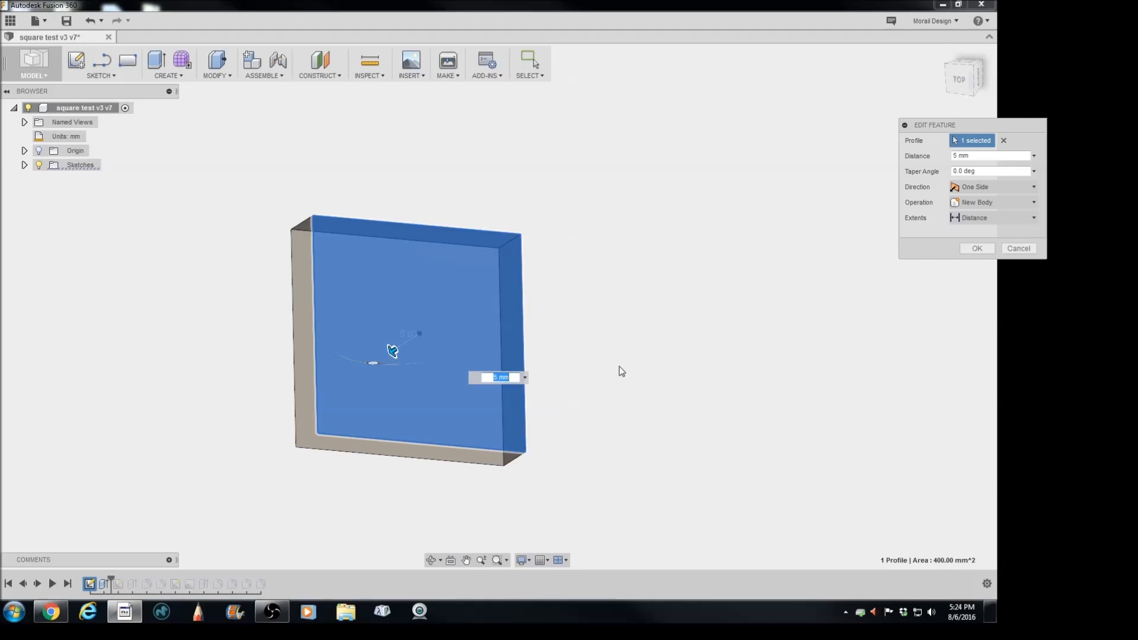
pyautogui.click(977, 249)
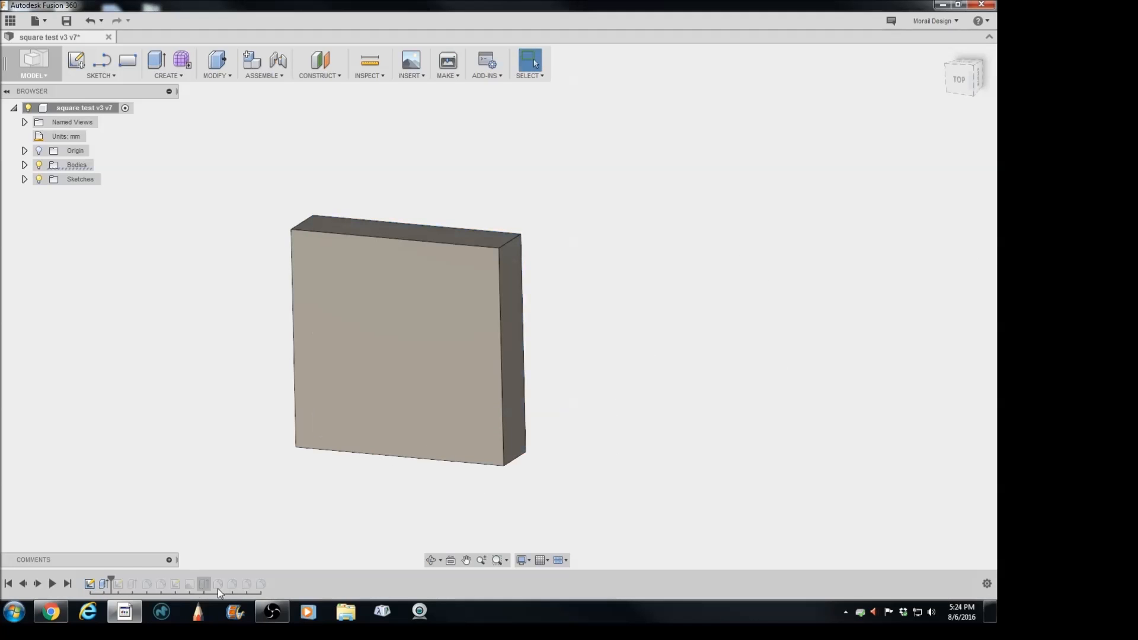
# Roll the history forward past the second sketch, examine its circle on the block's side face, and finish the sketch
pyautogui.moveTo(113, 582); pyautogui.dragTo(140, 576)
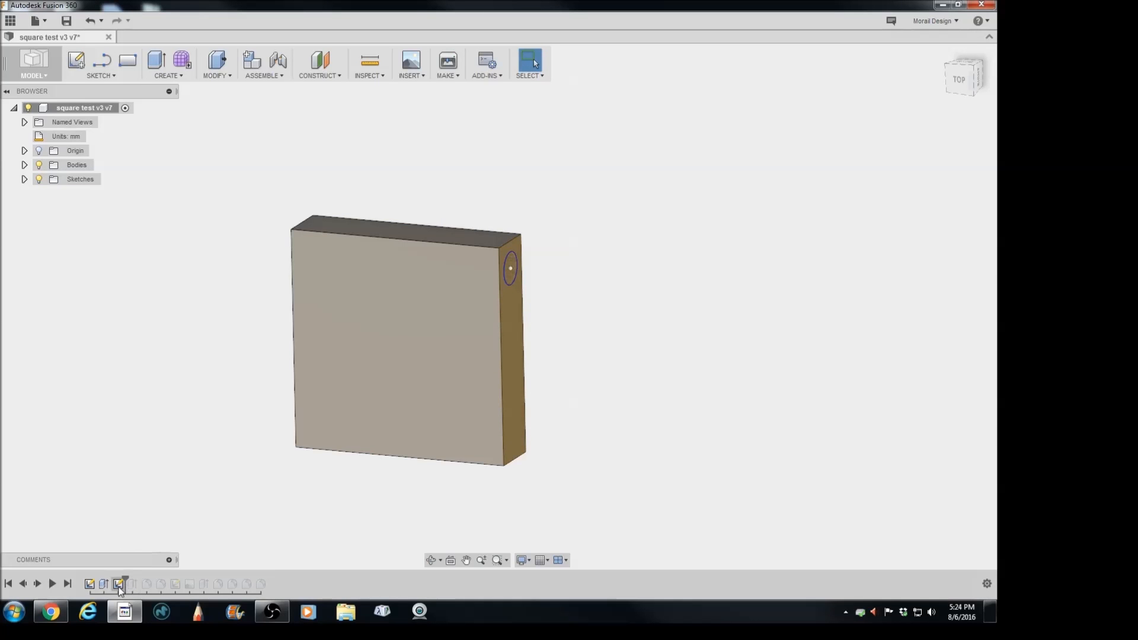
pyautogui.doubleClick(118, 585)
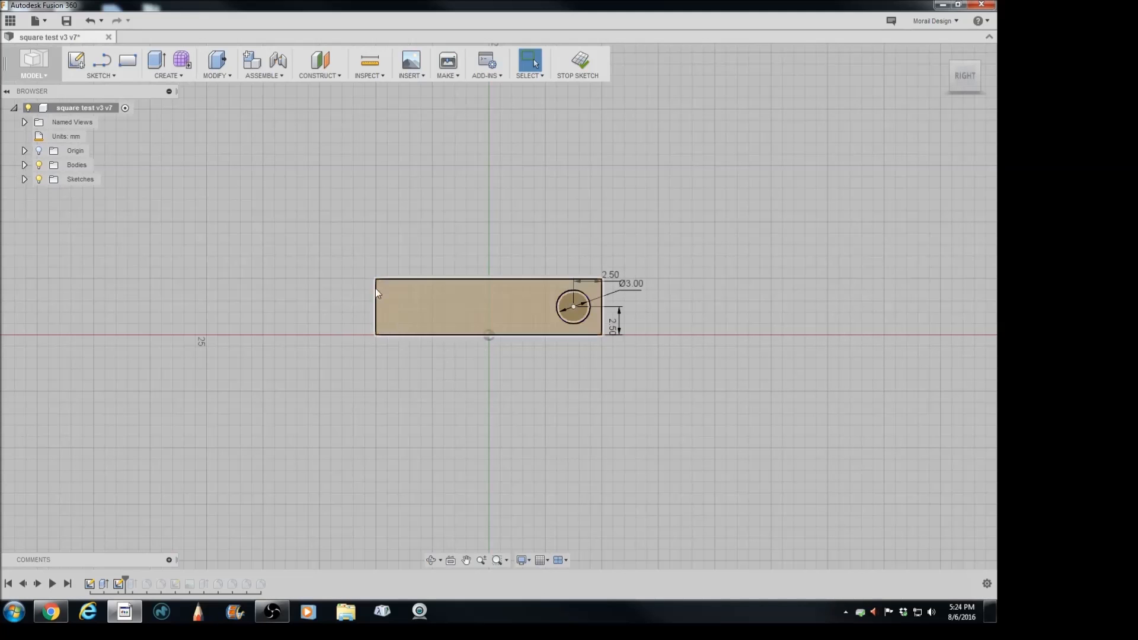
pyautogui.moveTo(964, 77); pyautogui.dragTo(977, 126)
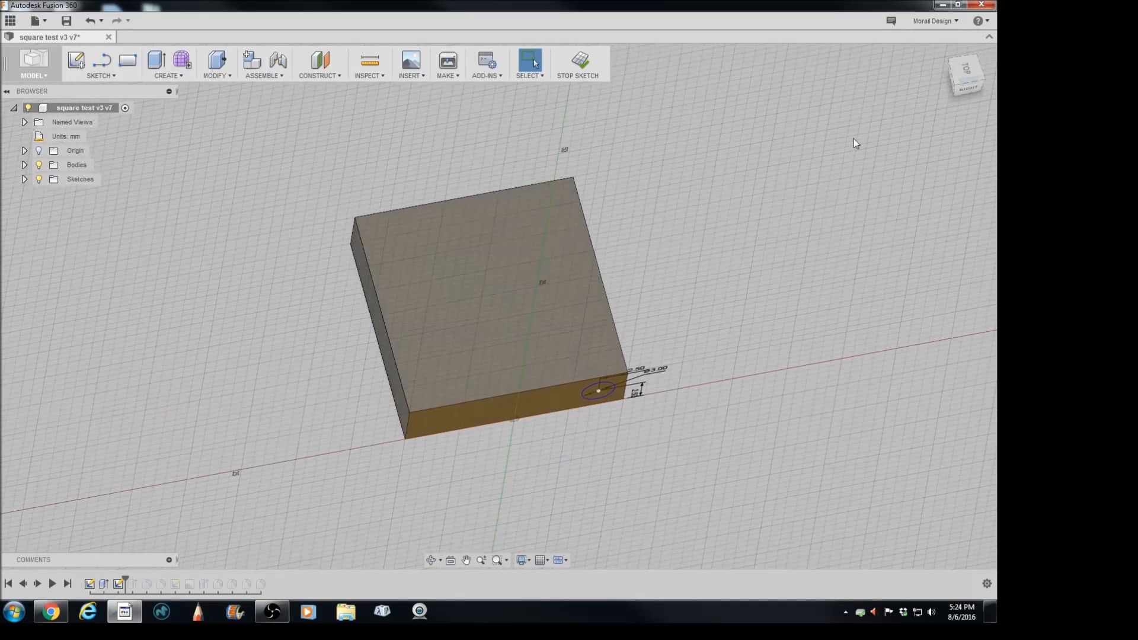
pyautogui.click(567, 400)
pyautogui.click(588, 62)
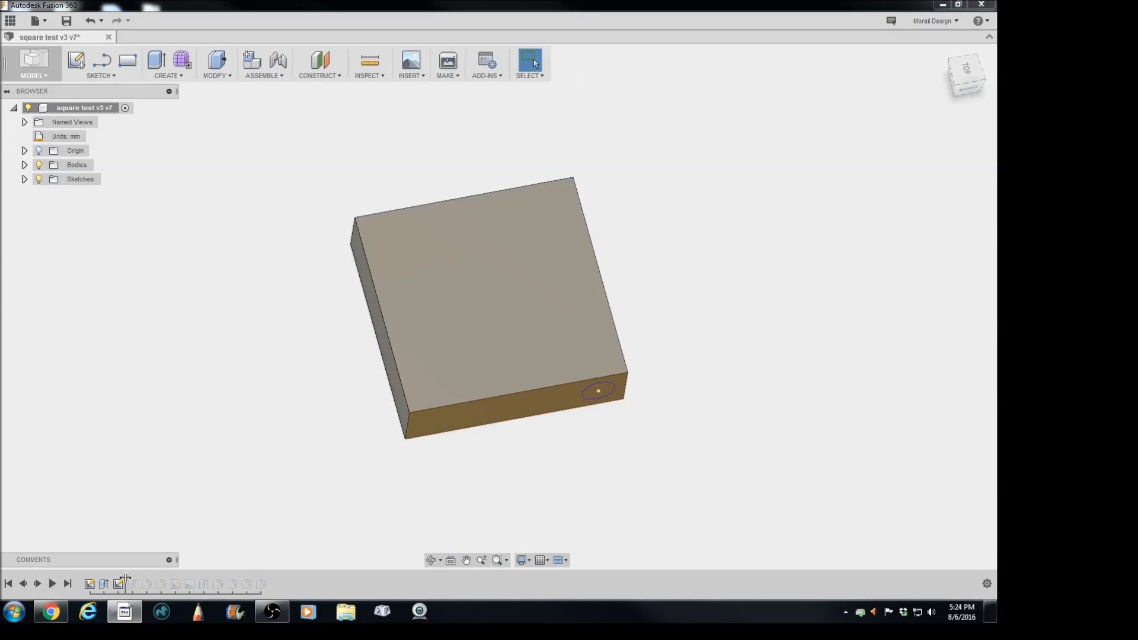
# Roll the history forward one feature at a time past the hole extrusion, both fillets and the cut-out sketch, examining the rounded hole end
pyautogui.moveTo(125, 578); pyautogui.dragTo(139, 579)
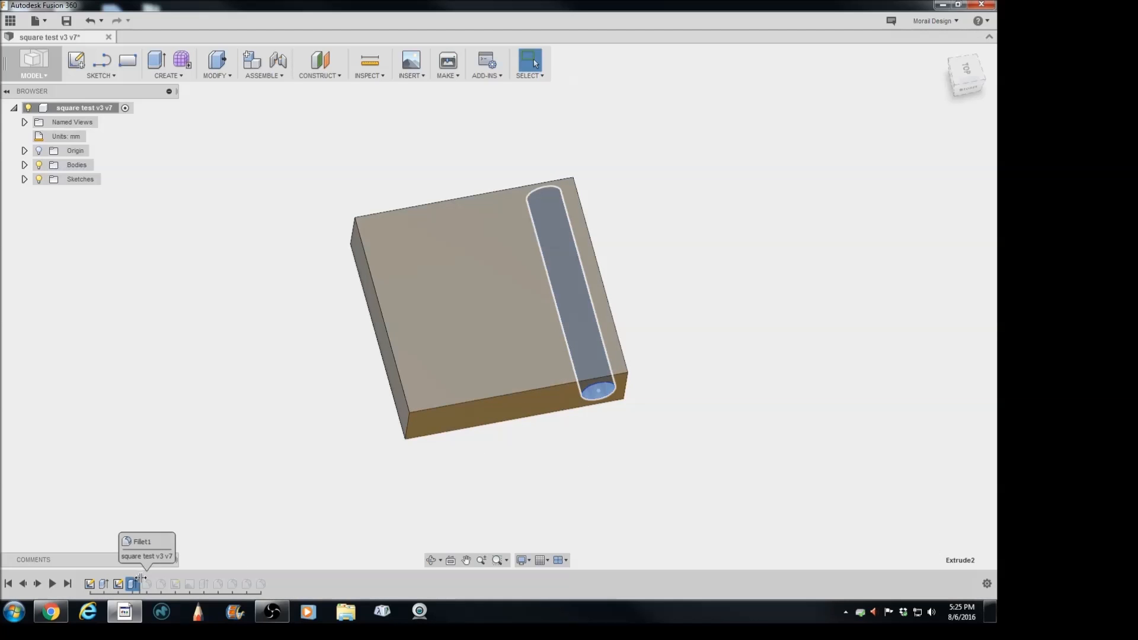
pyautogui.moveTo(140, 578); pyautogui.dragTo(155, 579)
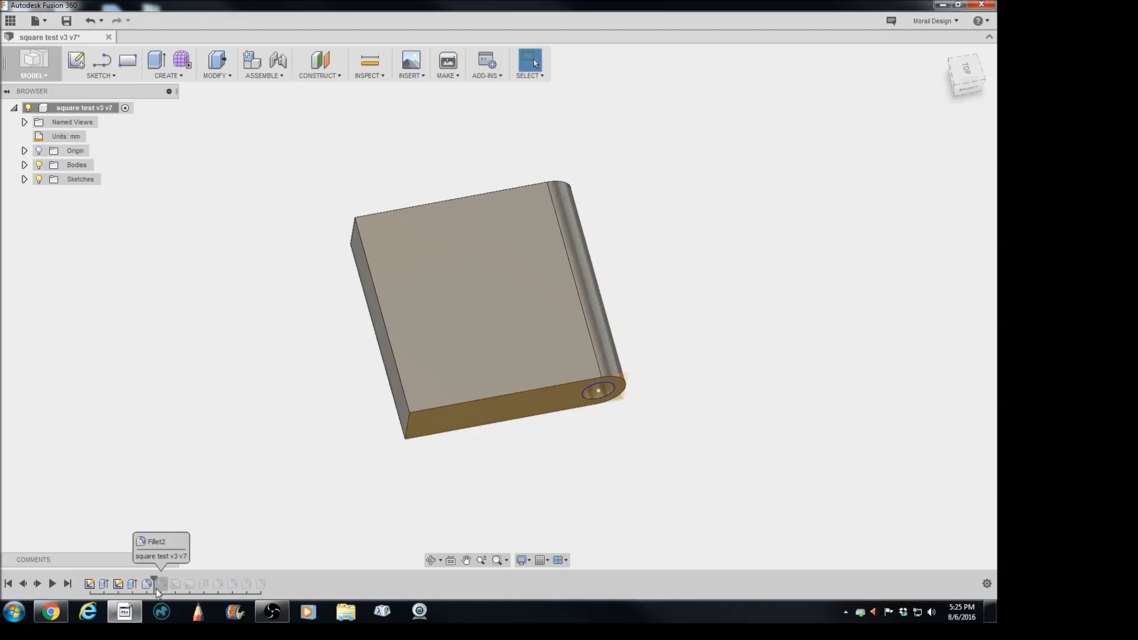
pyautogui.moveTo(546, 338)
pyautogui.mouseDown(button='middle')
pyautogui.moveTo(465, 267)
pyautogui.moveTo(538, 344)
pyautogui.mouseUp(button='middle')
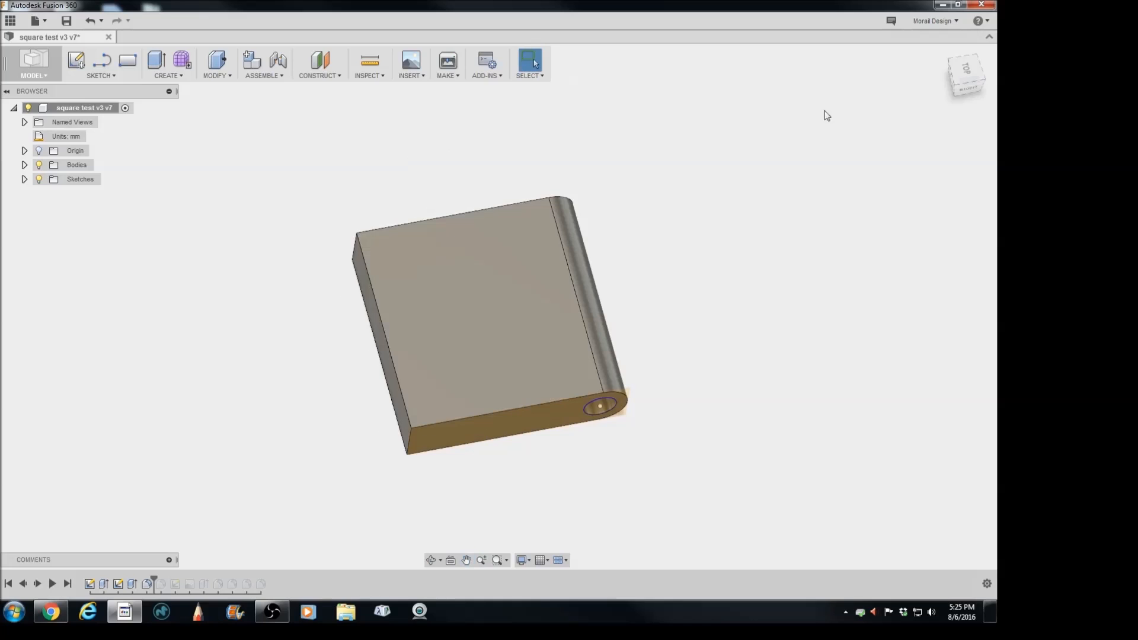
pyautogui.moveTo(962, 76); pyautogui.dragTo(939, 36)
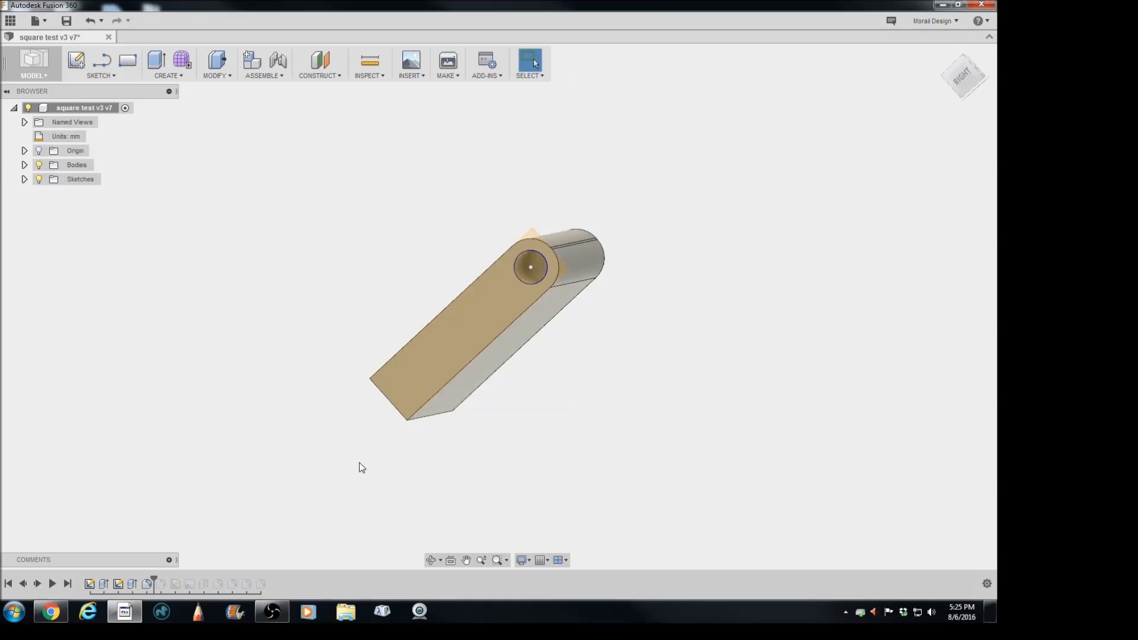
pyautogui.click(543, 256)
pyautogui.moveTo(956, 71); pyautogui.dragTo(976, 92)
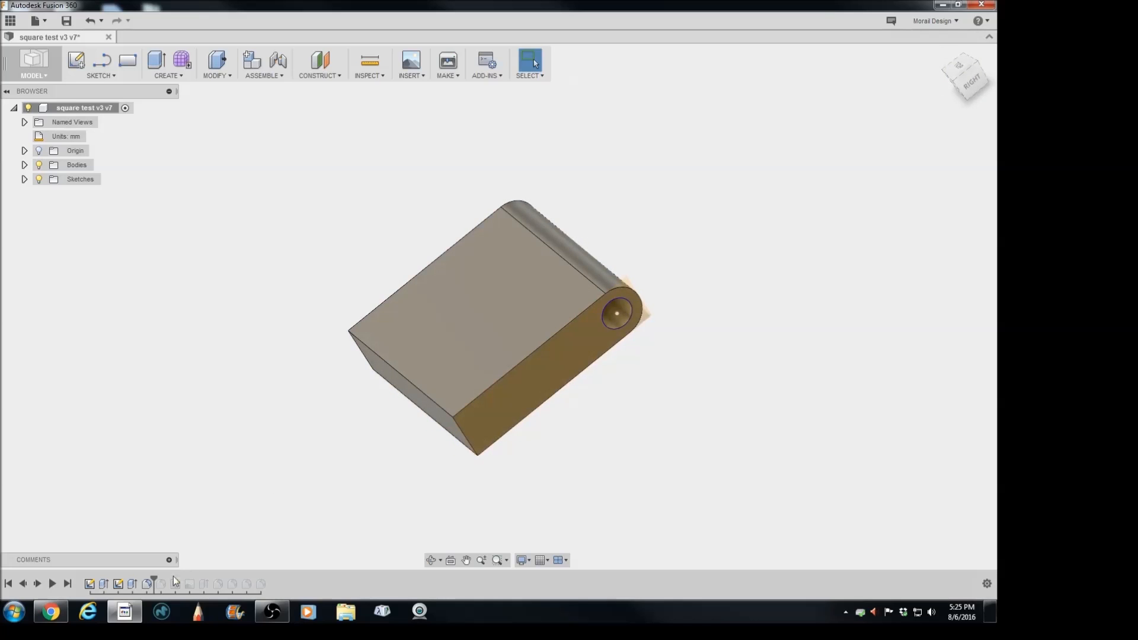
pyautogui.moveTo(155, 580); pyautogui.dragTo(168, 581)
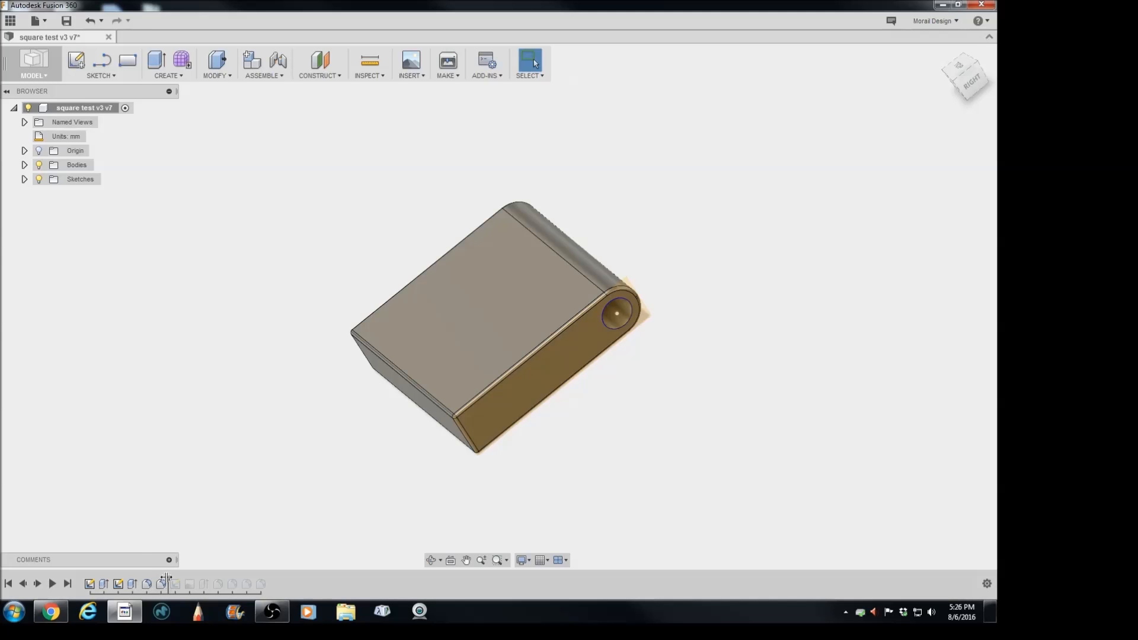
pyautogui.moveTo(168, 578); pyautogui.dragTo(182, 579)
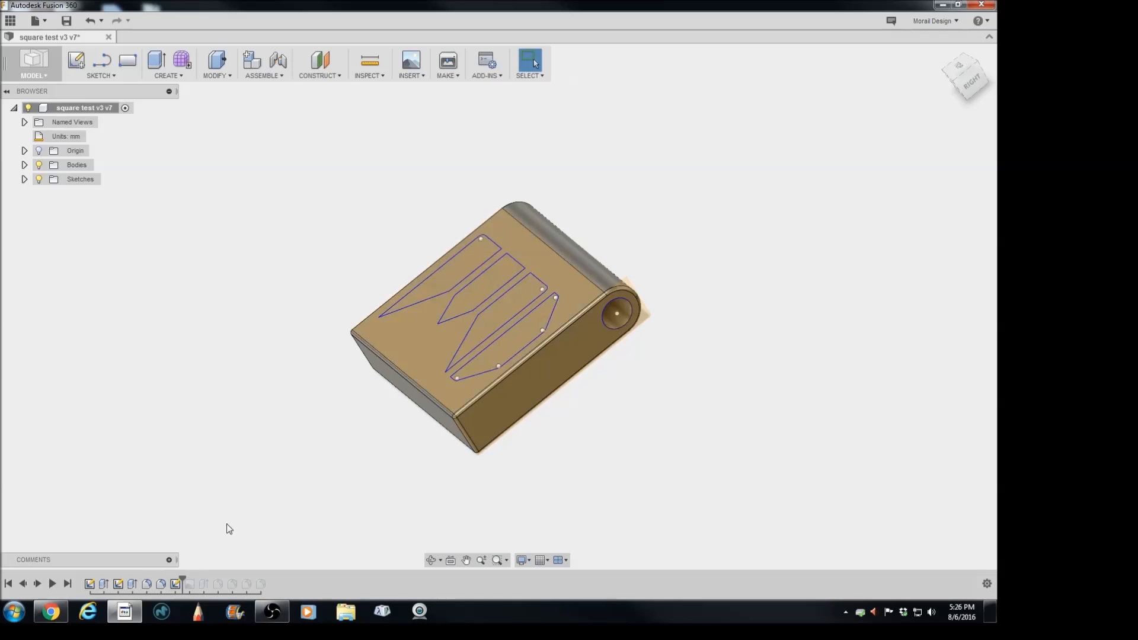
pyautogui.click(423, 77)
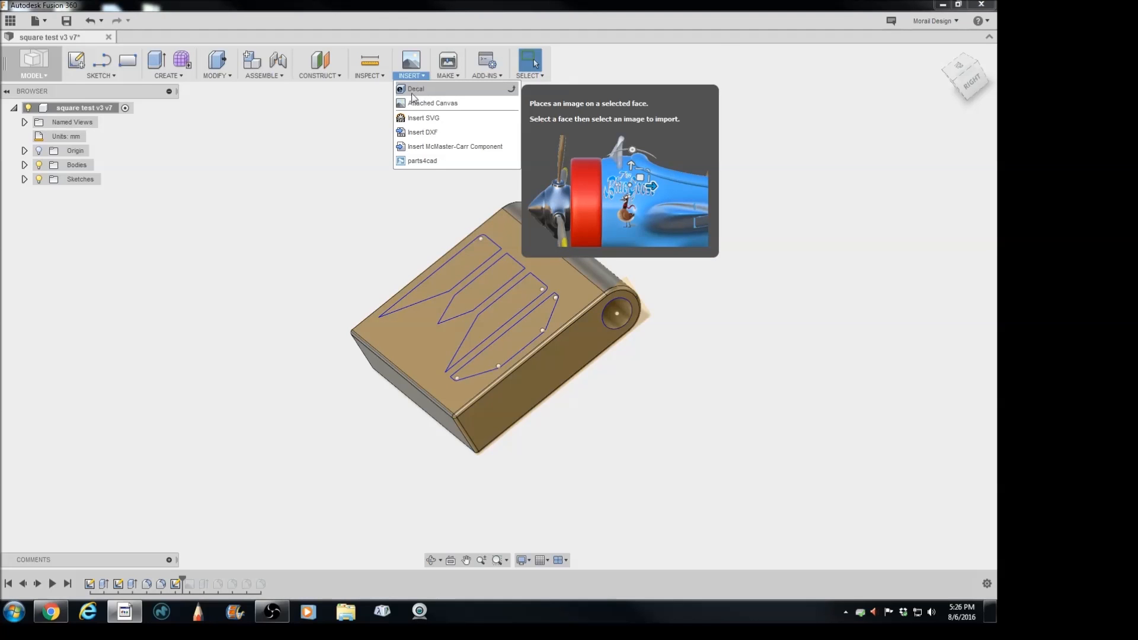
pyautogui.click(423, 216)
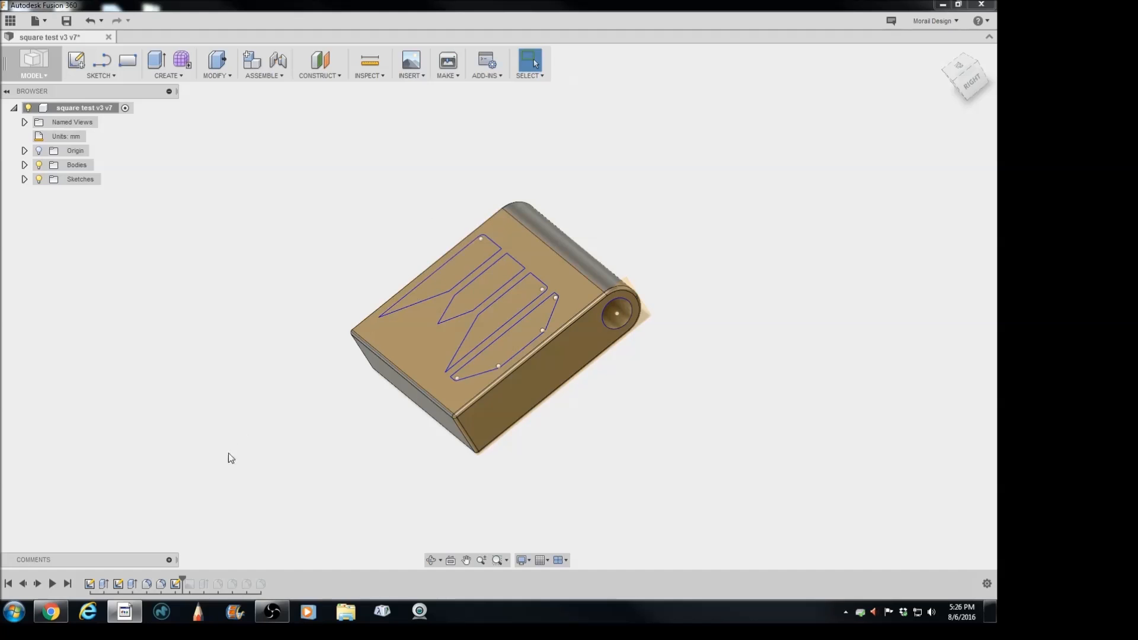
pyautogui.rightClick(174, 592)
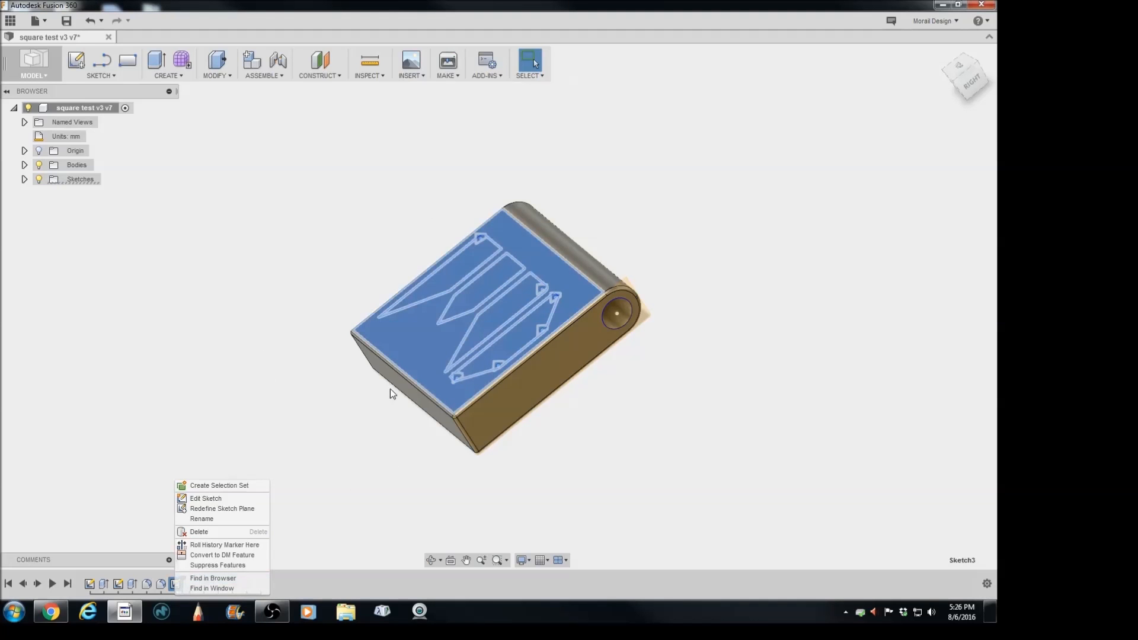
pyautogui.click(325, 392)
pyautogui.click(562, 416)
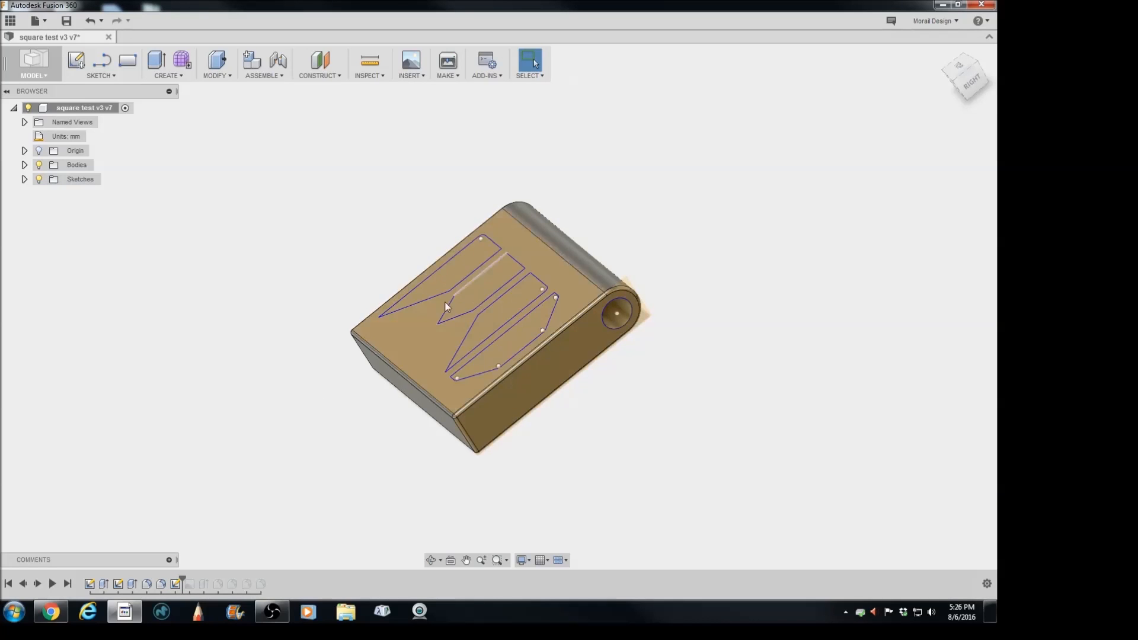
# Create a selection set from the sketch of the four cut-outs on the top face, and open that sketch for editing
pyautogui.click(958, 68)
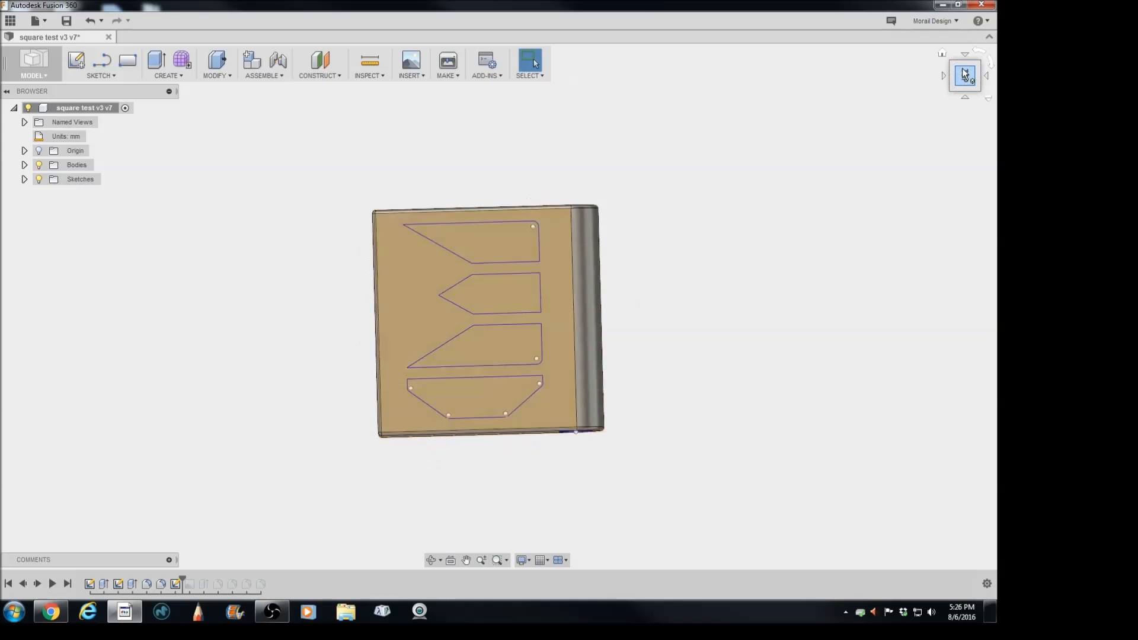
pyautogui.click(973, 57)
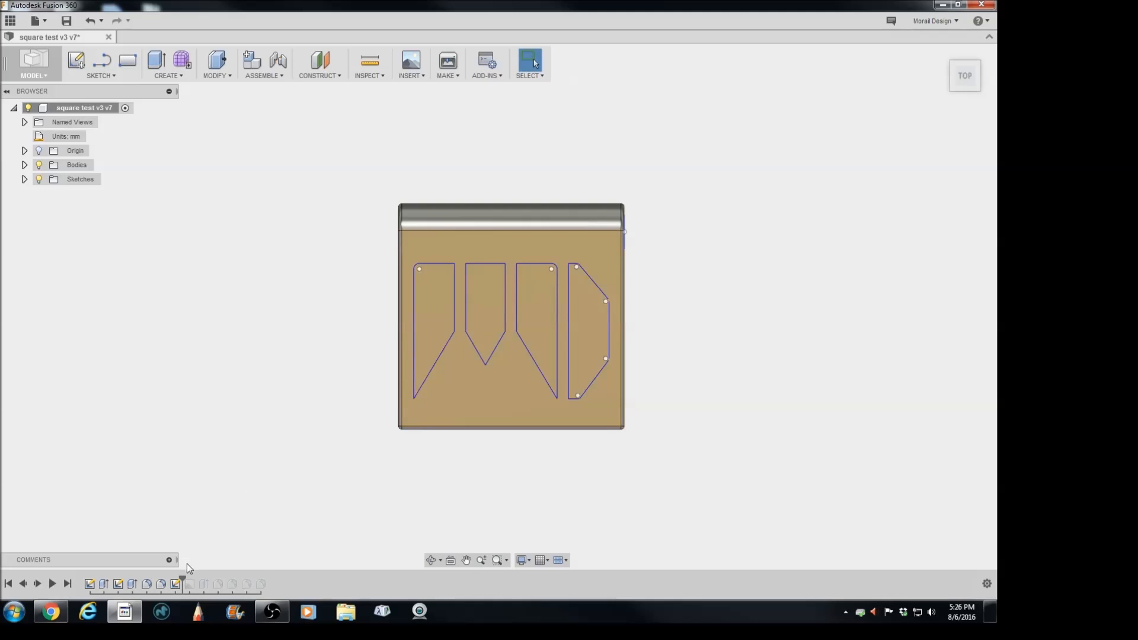
pyautogui.click(173, 591)
pyautogui.rightClick(173, 591)
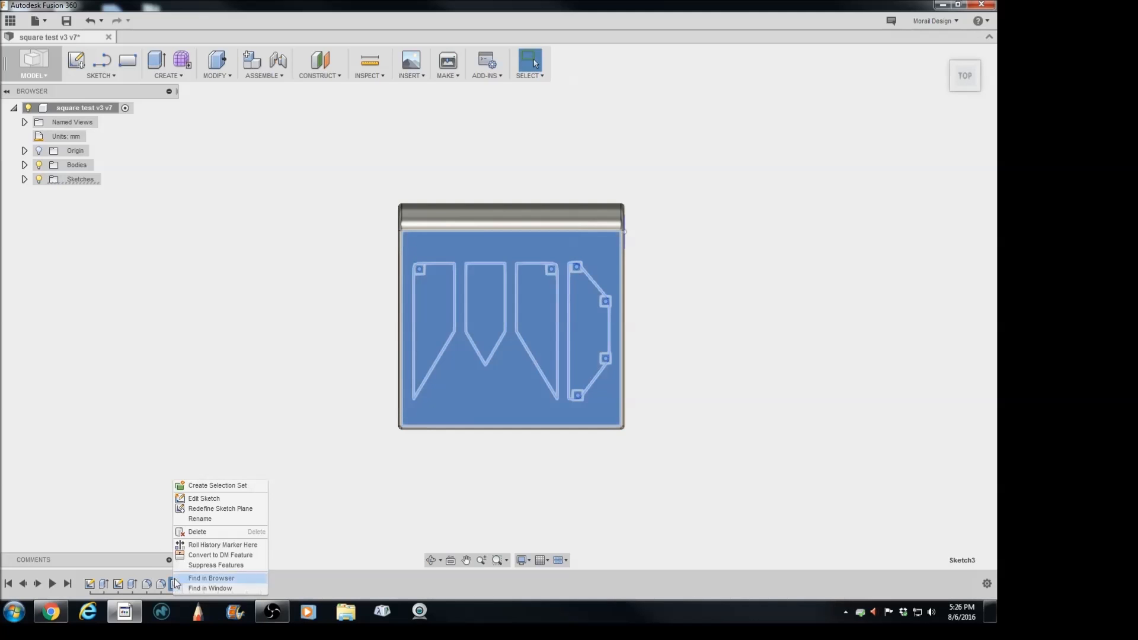
pyautogui.click(200, 484)
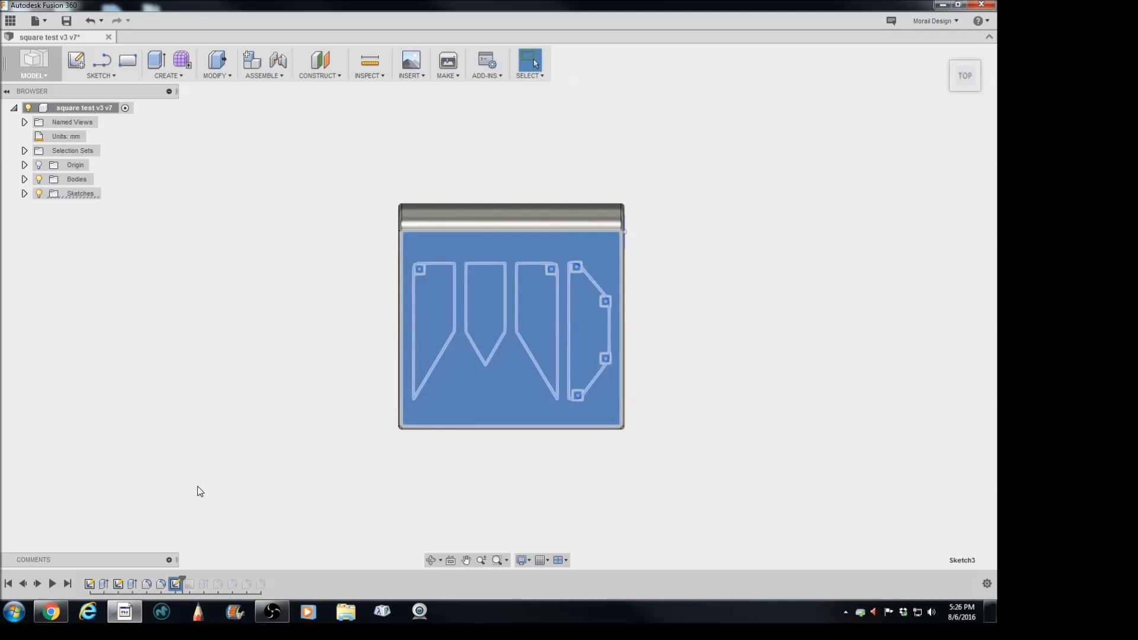
pyautogui.click(268, 455)
pyautogui.click(172, 582)
pyautogui.doubleClick(176, 586)
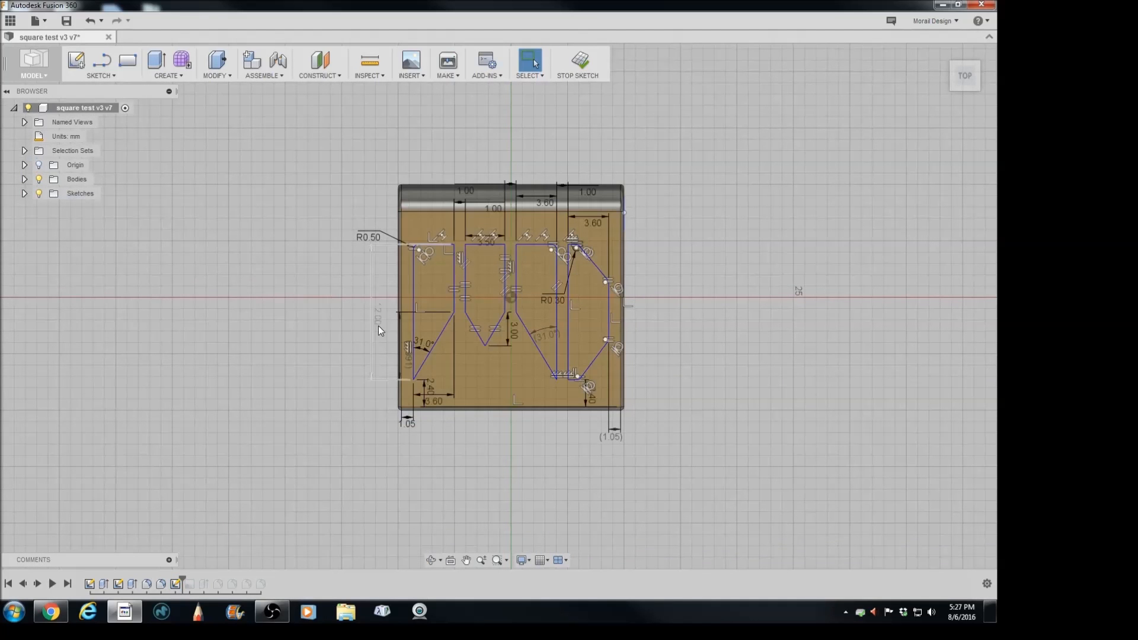
# Move the two 1.00 gap dimensions between the first three cut-outs clear of the part outline so they are readable
pyautogui.moveTo(470, 188); pyautogui.dragTo(432, 163)
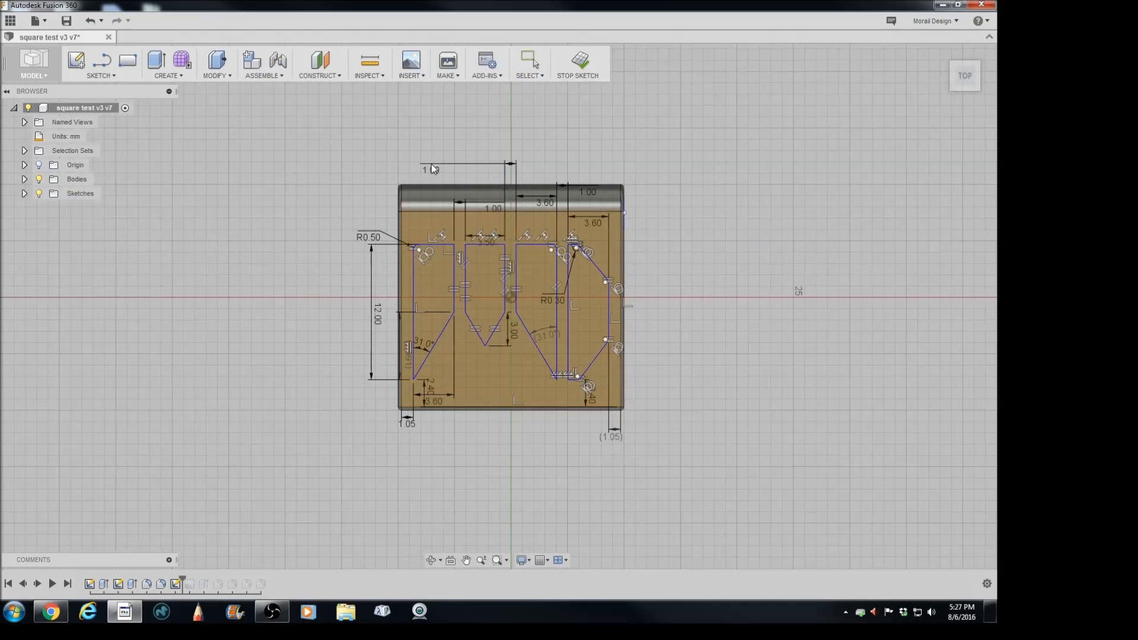
pyautogui.moveTo(464, 201); pyautogui.dragTo(372, 183)
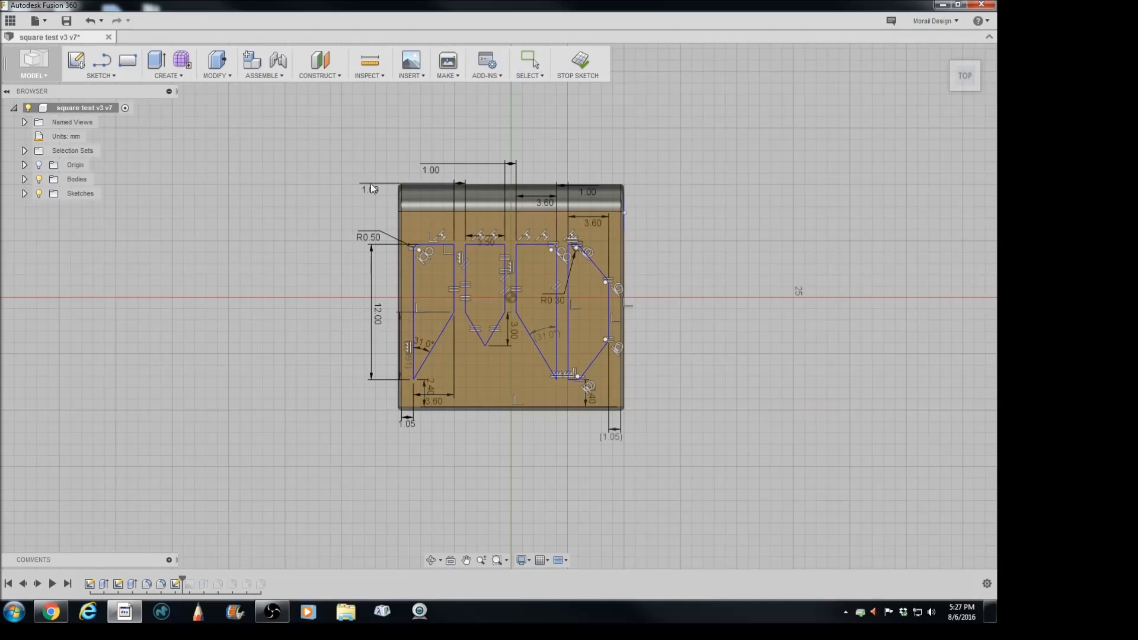
pyautogui.click(464, 283)
pyautogui.moveTo(461, 183); pyautogui.dragTo(375, 179)
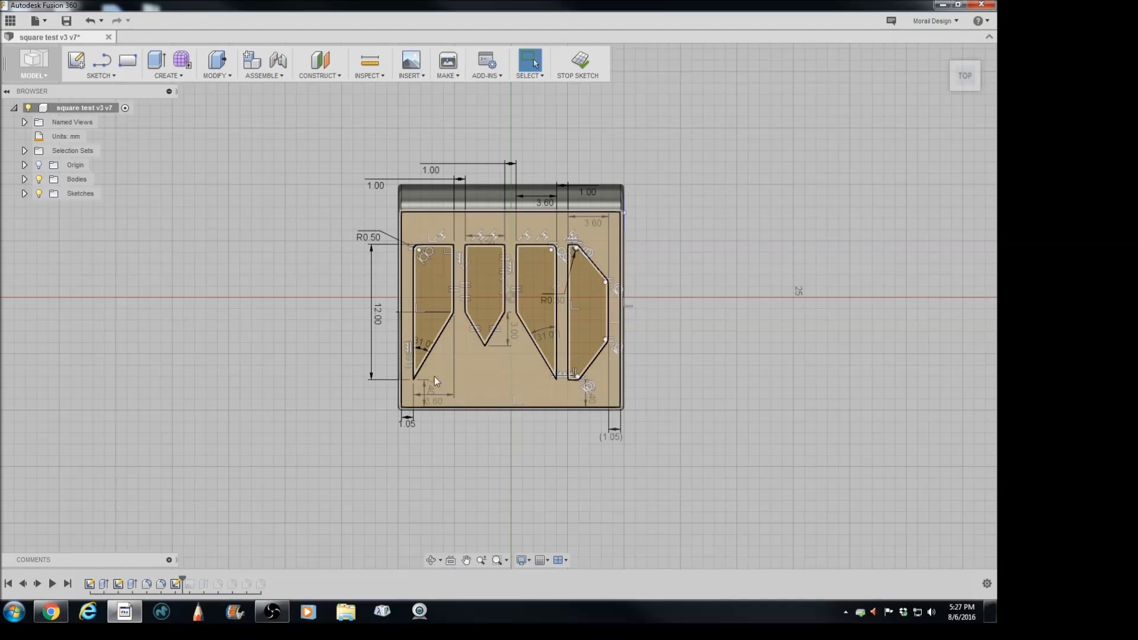
# Move both 1.05 edge-offset dimensions away from the part's lower corners and finish the cut-out sketch
pyautogui.moveTo(409, 424); pyautogui.dragTo(407, 437)
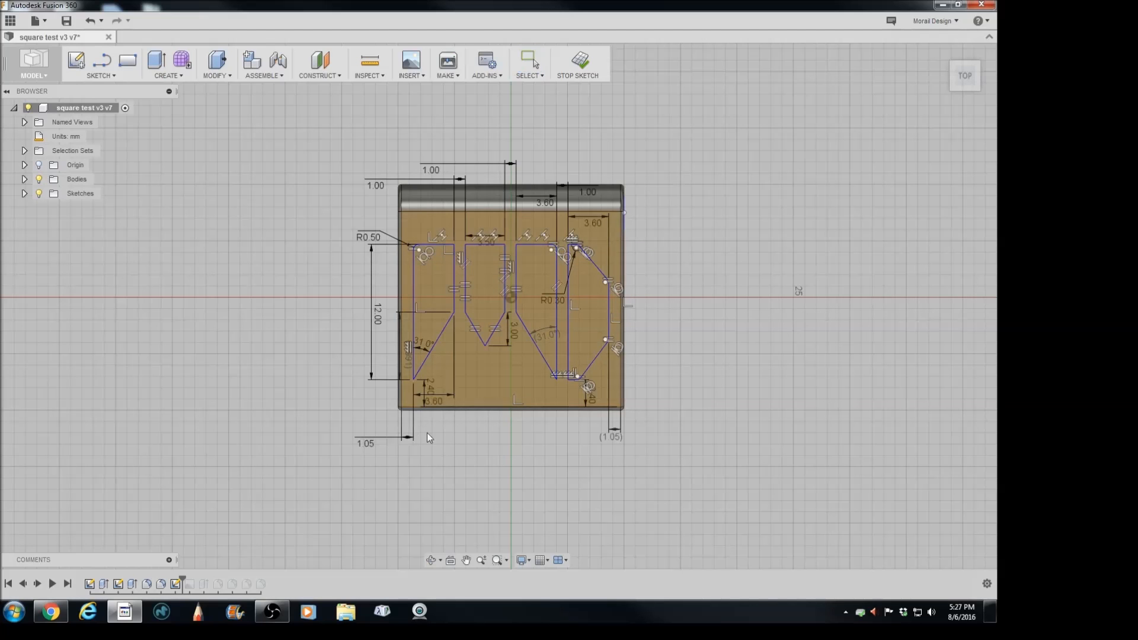
pyautogui.moveTo(611, 438); pyautogui.dragTo(662, 447)
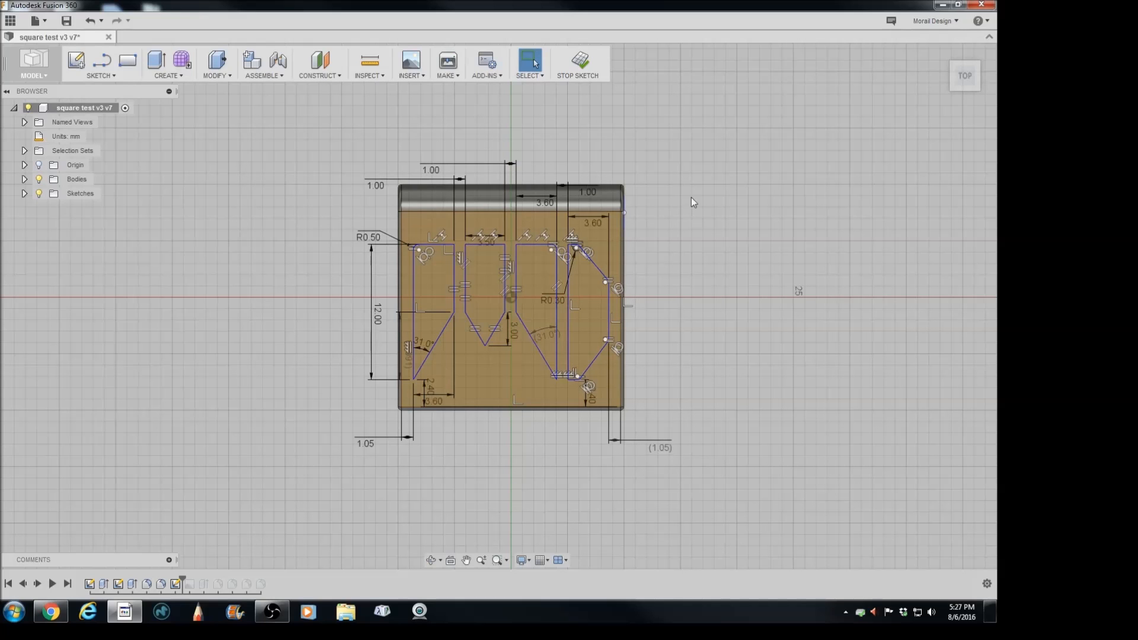
pyautogui.click(578, 61)
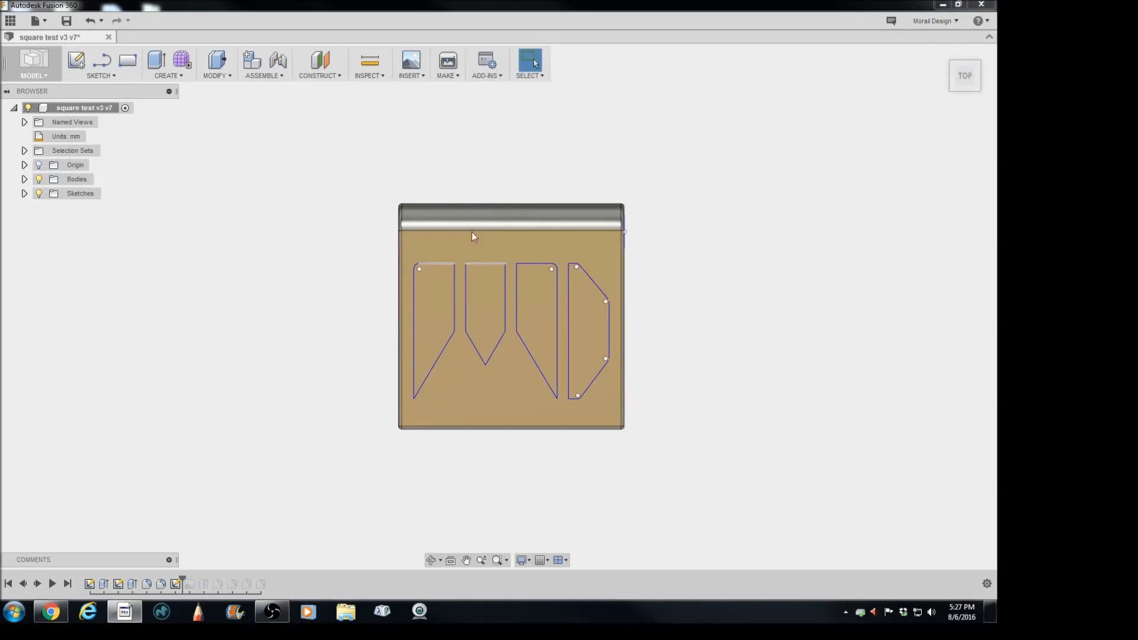
pyautogui.click(109, 76)
pyautogui.moveTo(90, 133)
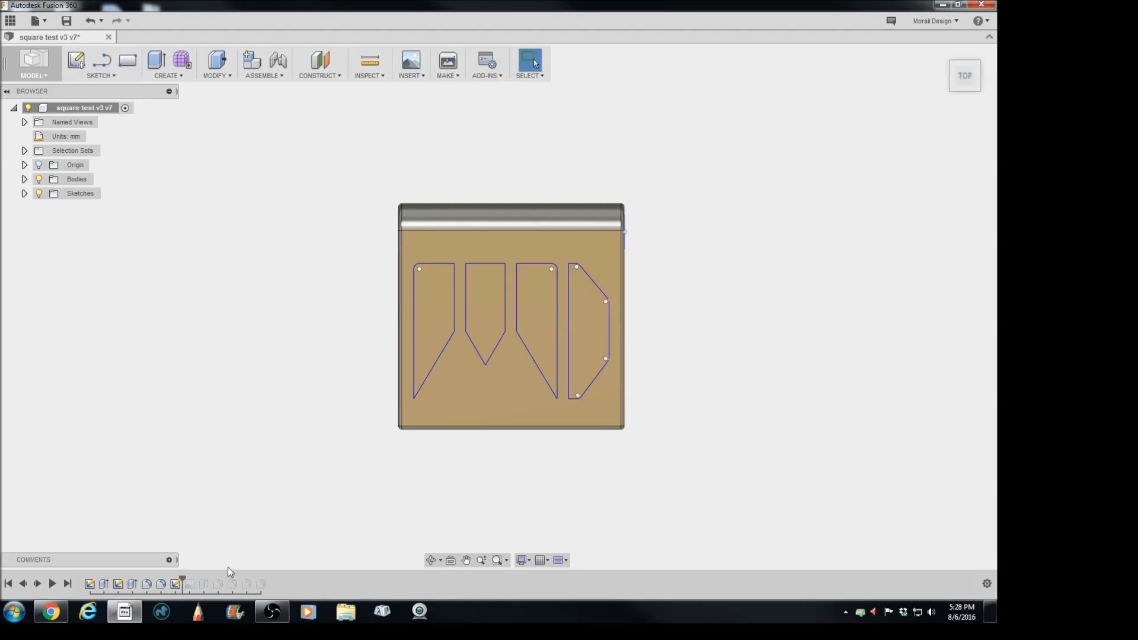
# Roll the history forward past the logo canvas on the top face and open that canvas for editing
pyautogui.moveTo(183, 578); pyautogui.dragTo(197, 578)
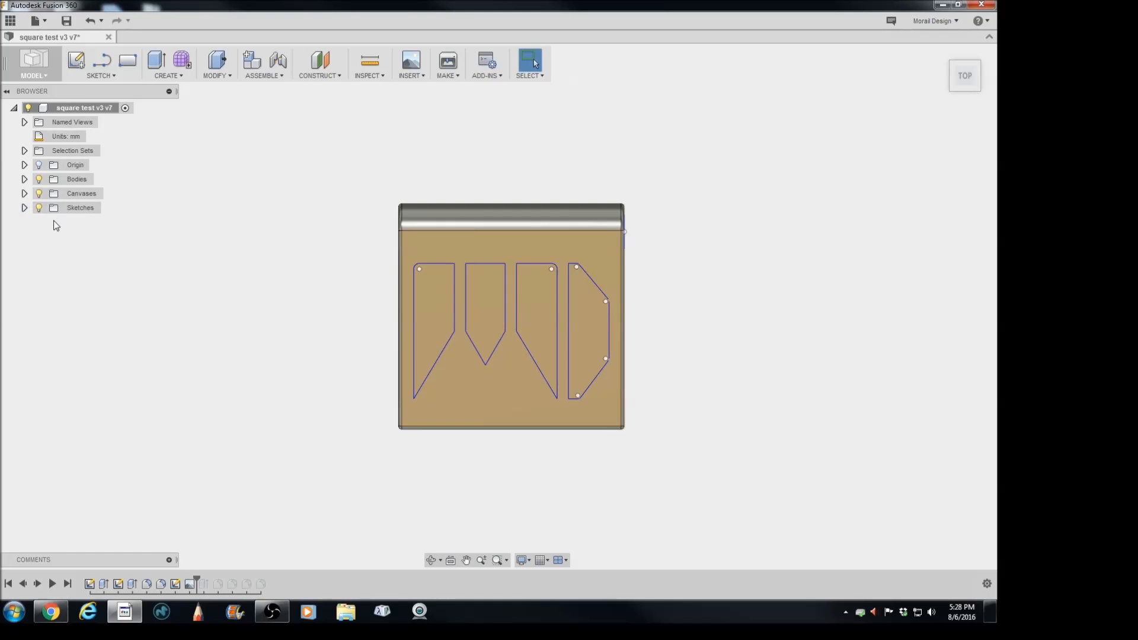
pyautogui.rightClick(189, 584)
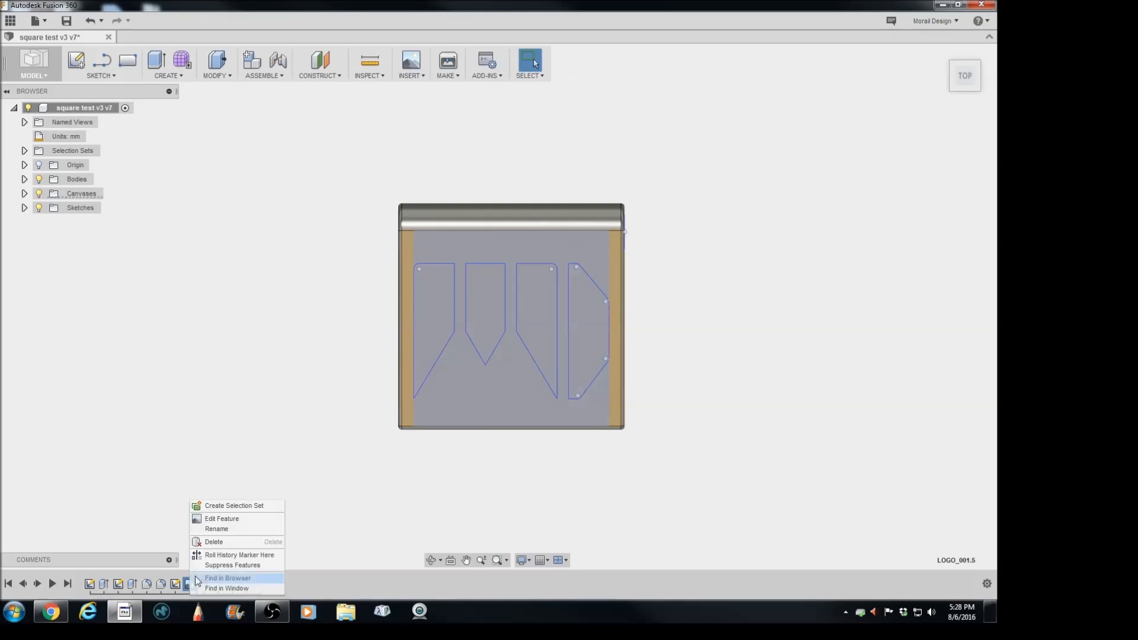
pyautogui.click(209, 520)
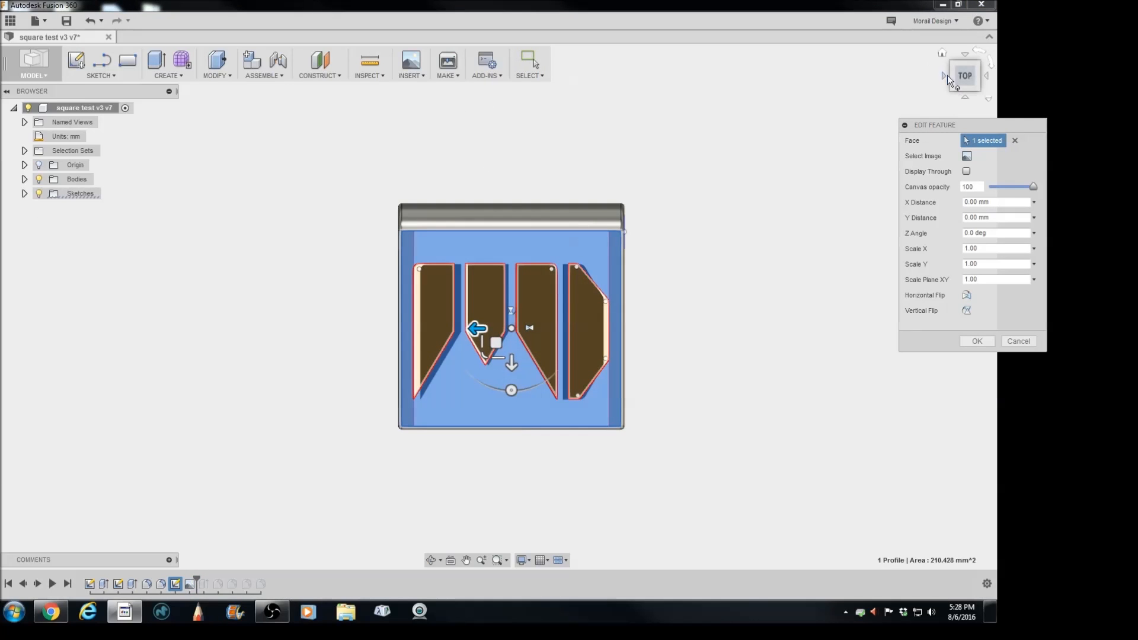
# Examine the canvas image against the cut-outs from tilted and top views, and close its settings without changes
pyautogui.click(947, 75)
pyautogui.moveTo(967, 75)
pyautogui.mouseDown()
pyautogui.moveTo(981, 96)
pyautogui.moveTo(954, 89)
pyautogui.moveTo(961, 71)
pyautogui.moveTo(952, 80)
pyautogui.mouseUp()
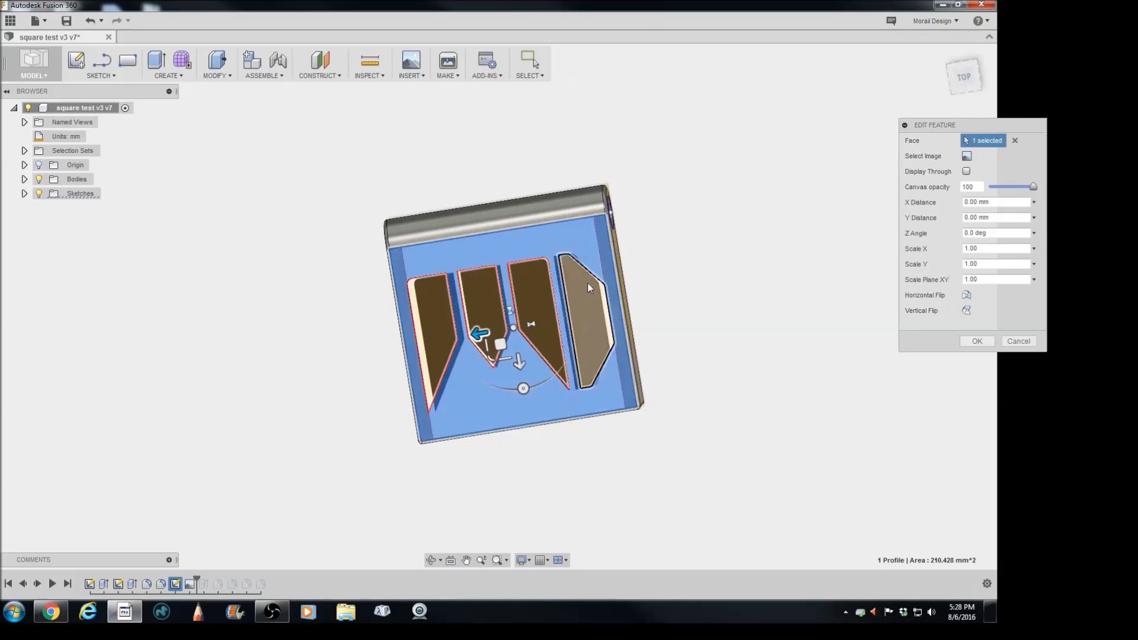
pyautogui.click(966, 78)
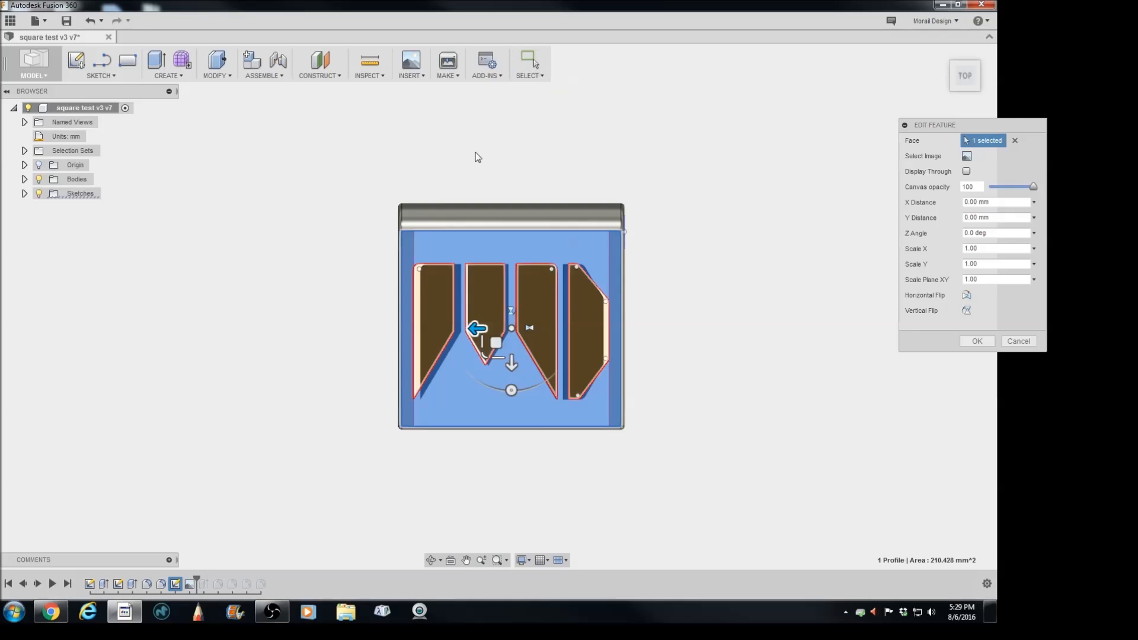
pyautogui.rightClick(473, 172)
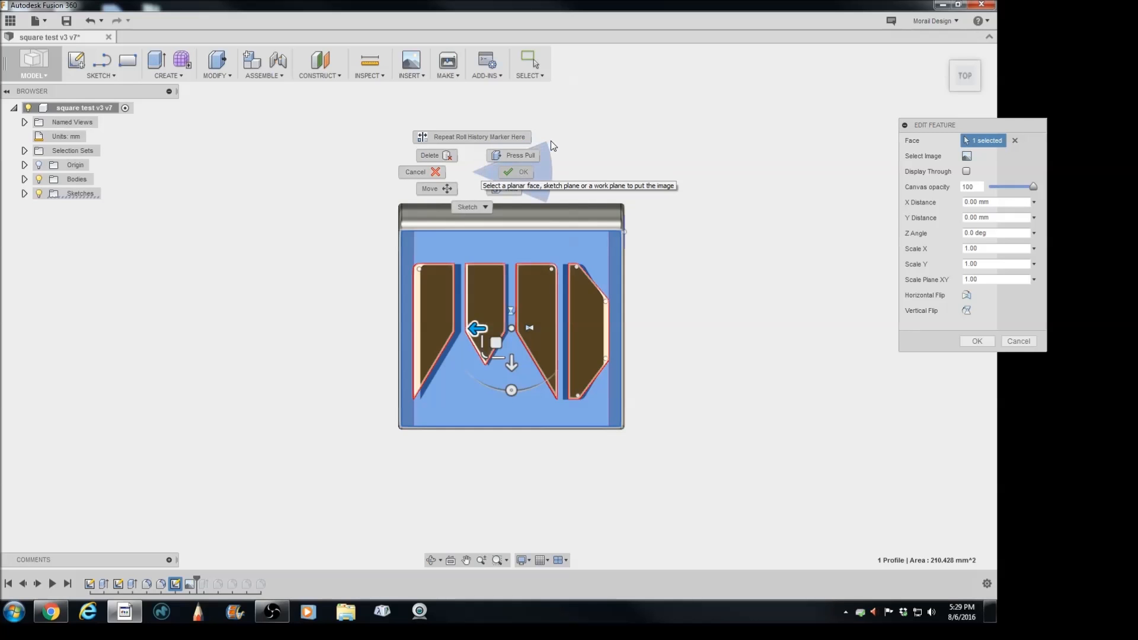
pyautogui.click(569, 125)
pyautogui.press('Escape')
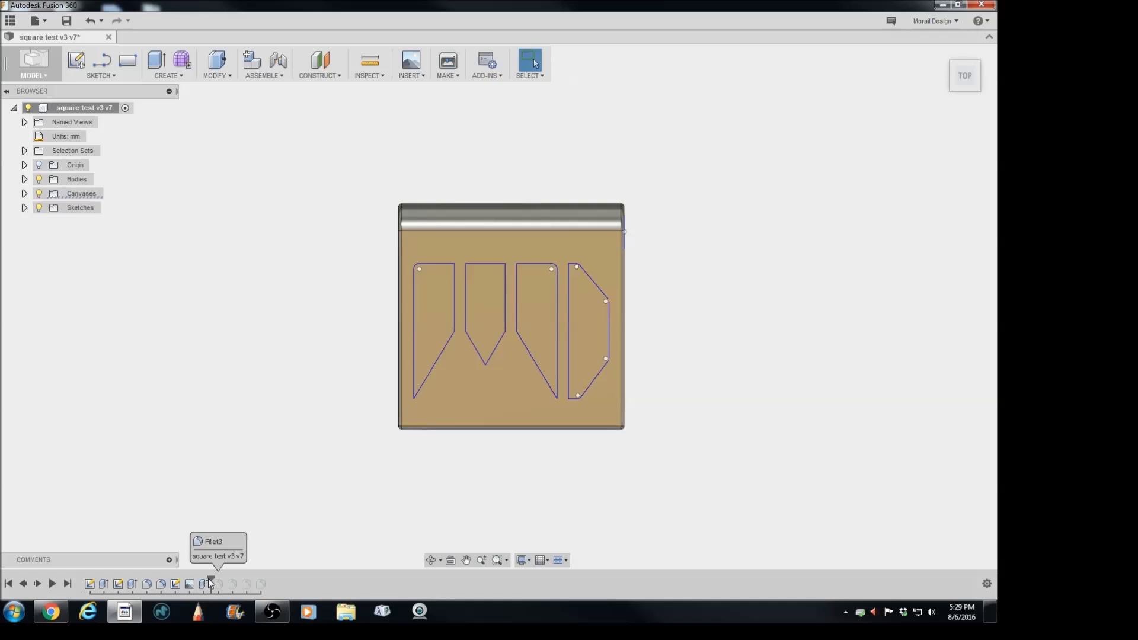
# Roll the history forward past the cut-out extrusion and the first fillet after it, and select that fillet to highlight its edges
pyautogui.moveTo(196, 580); pyautogui.dragTo(212, 580)
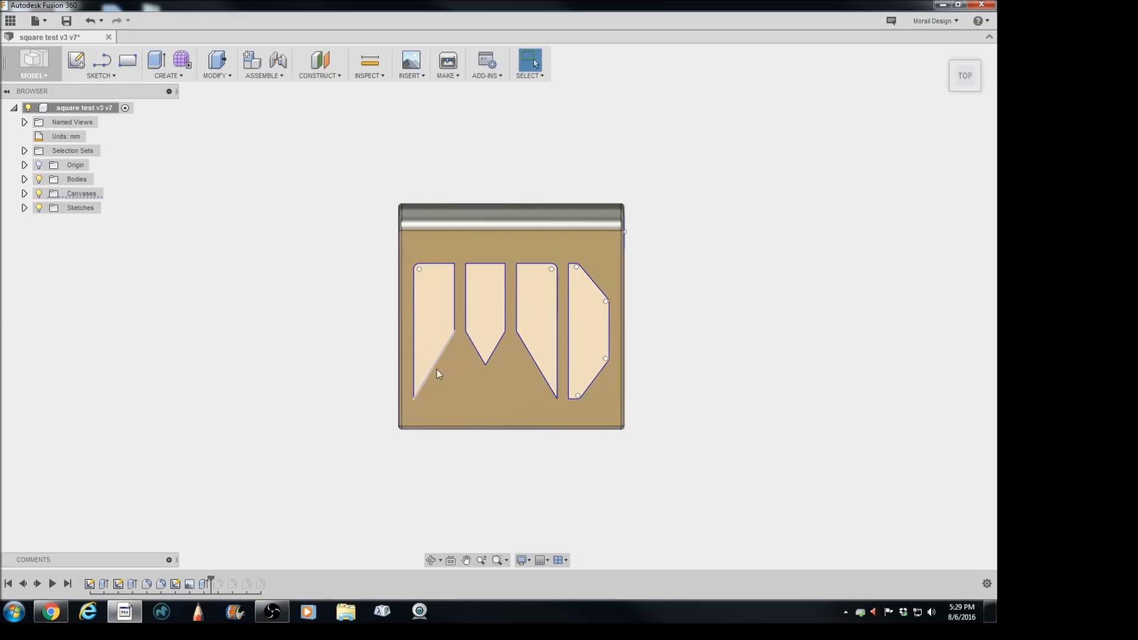
pyautogui.moveTo(957, 78); pyautogui.dragTo(937, 83)
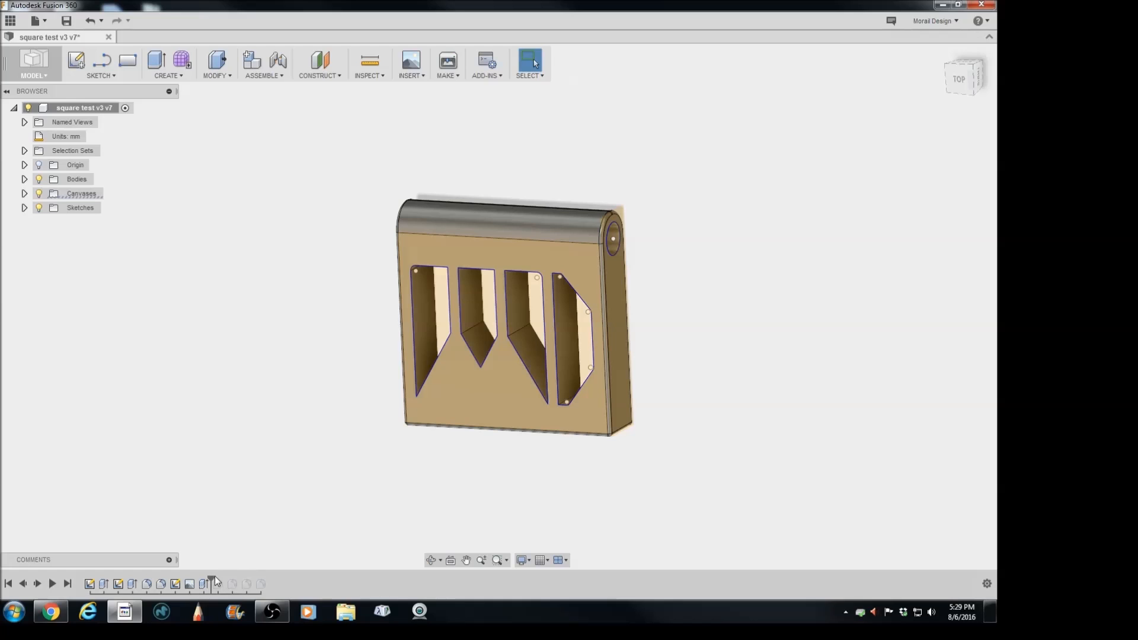
pyautogui.moveTo(212, 577); pyautogui.dragTo(226, 577)
pyautogui.click(217, 585)
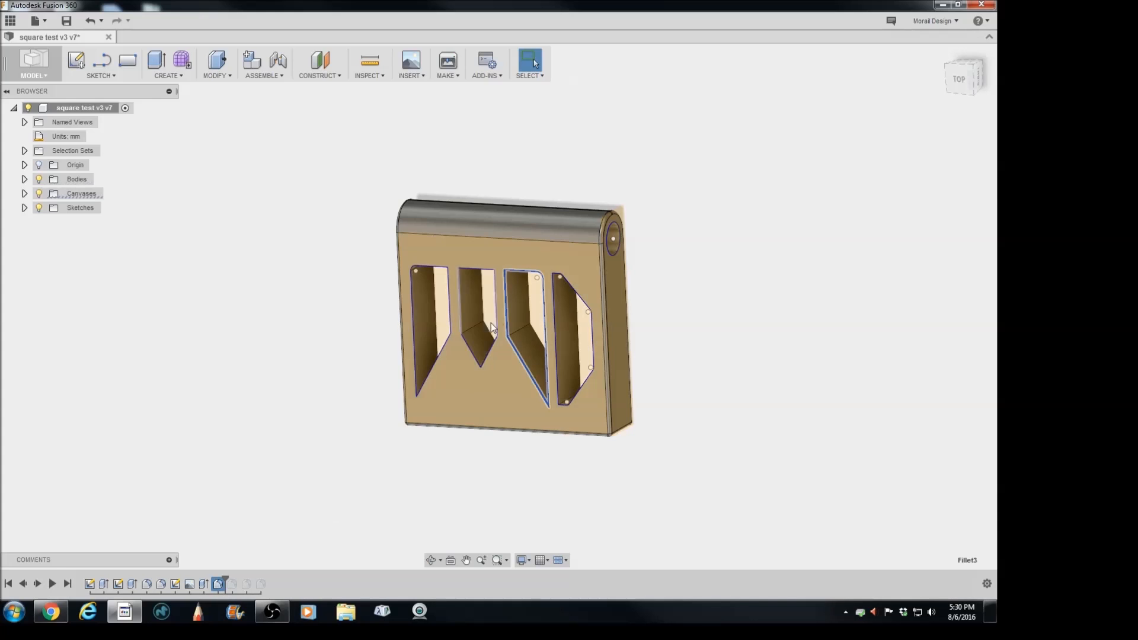
# Roll the history forward past the remaining fillets to the end of the design and view the finished part
pyautogui.moveTo(226, 581); pyautogui.dragTo(270, 583)
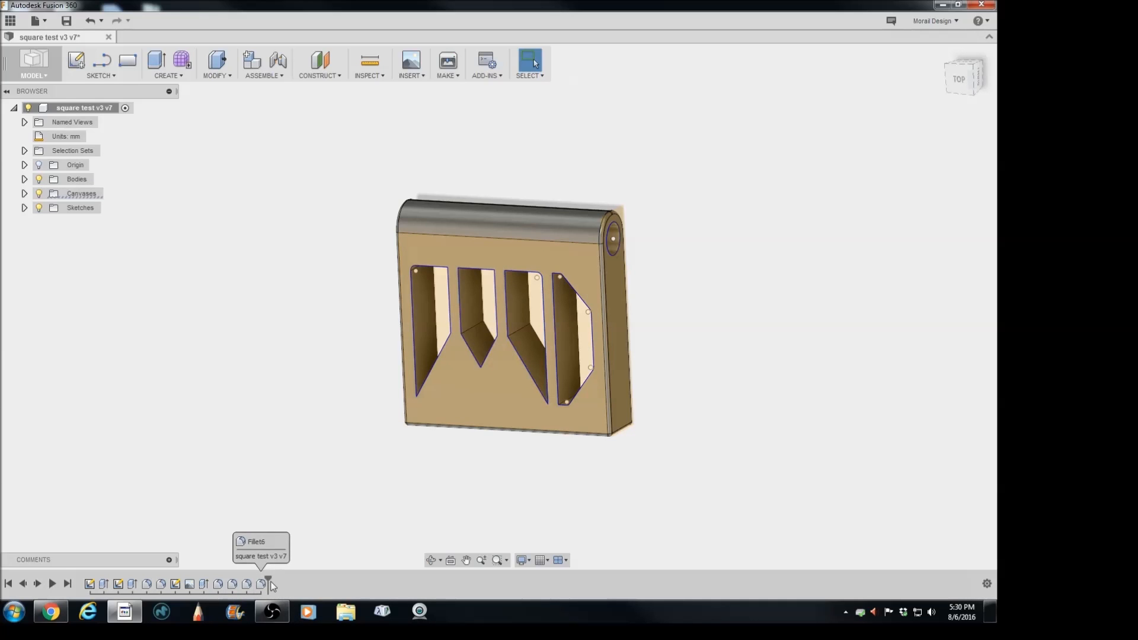
pyautogui.moveTo(498, 305)
pyautogui.mouseDown(button='middle')
pyautogui.moveTo(508, 296)
pyautogui.moveTo(508, 313)
pyautogui.mouseUp(button='middle')
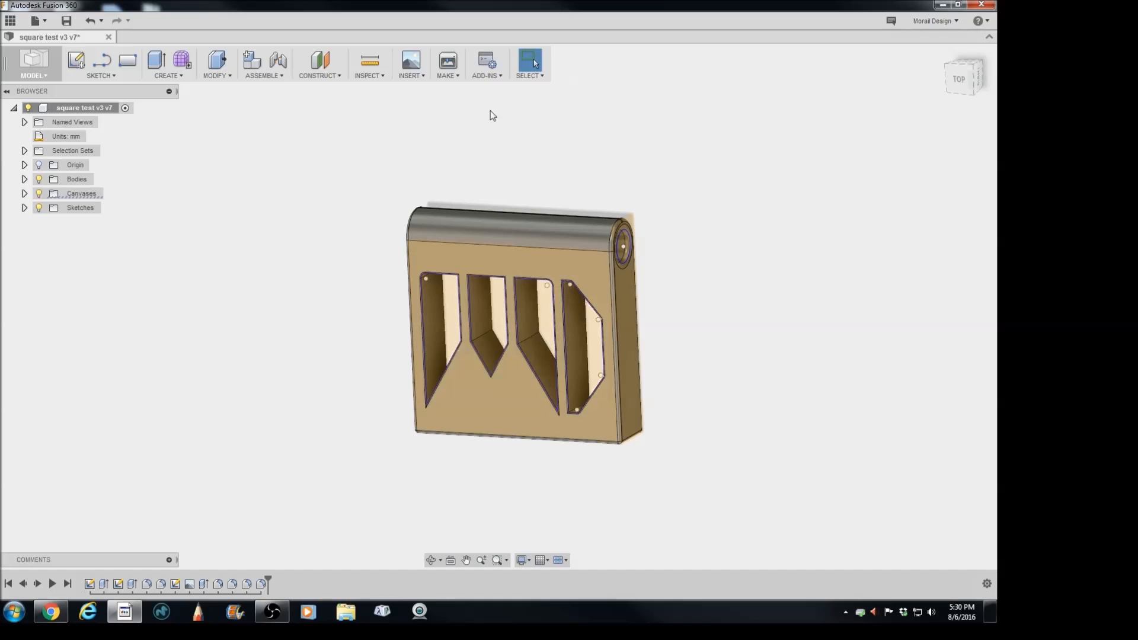
pyautogui.moveTo(519, 153); pyautogui.dragTo(450, 123, button='middle')
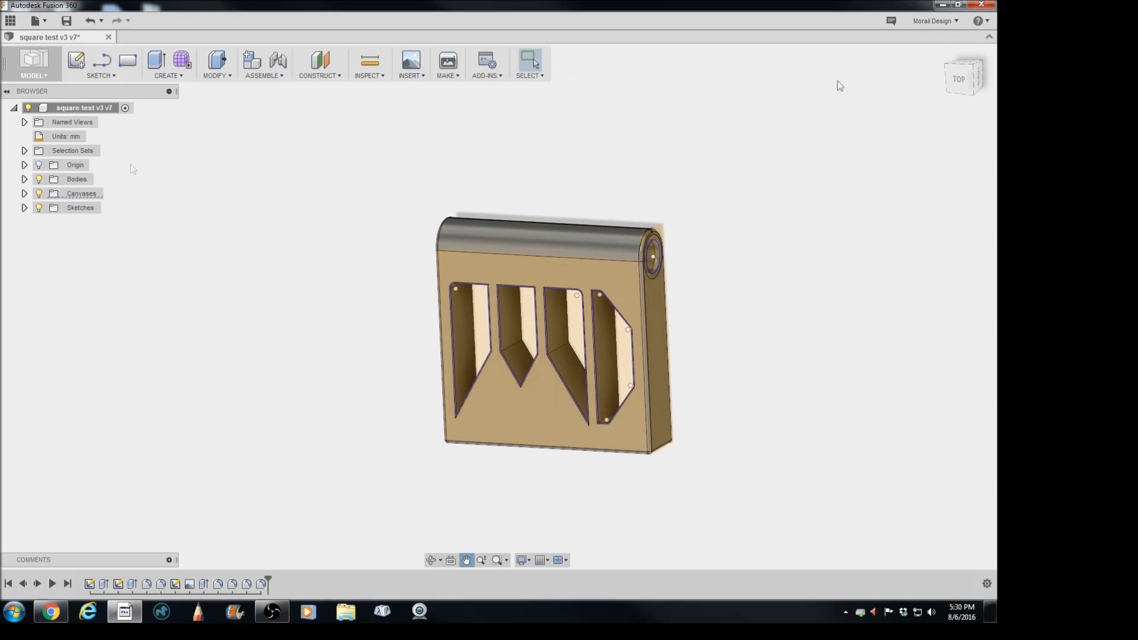
pyautogui.click(40, 21)
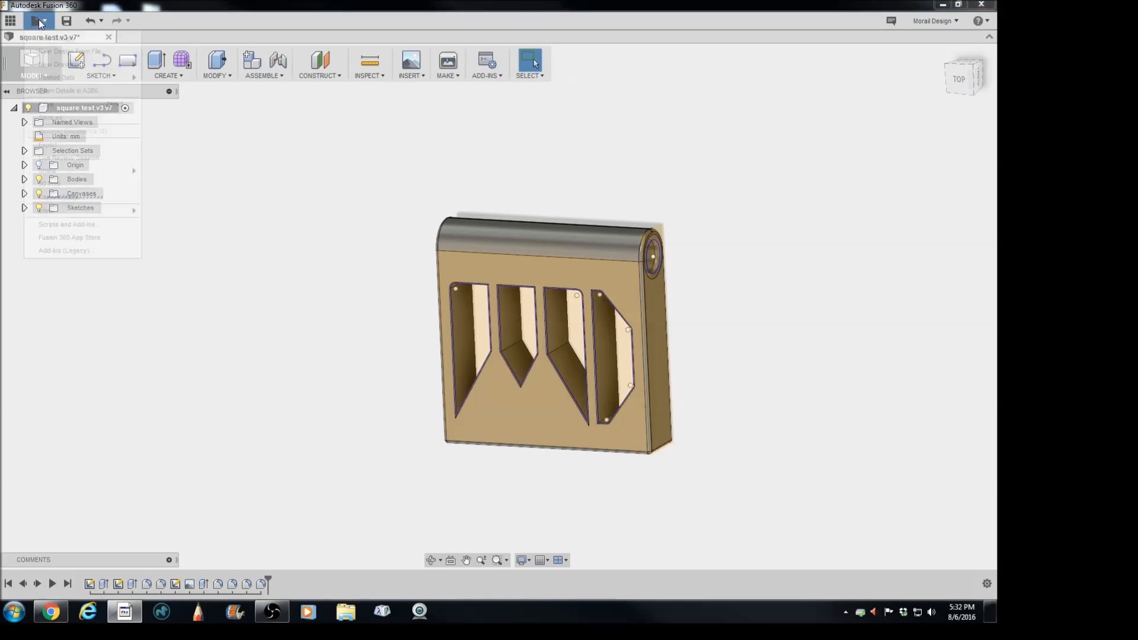
pyautogui.click(325, 135)
pyautogui.click(447, 75)
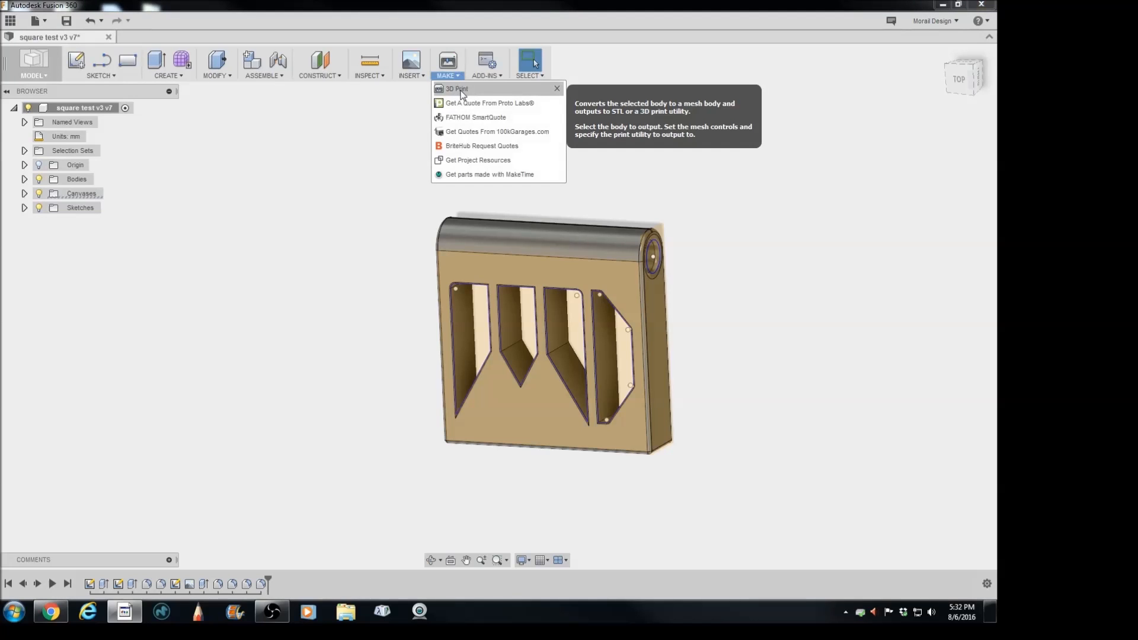
pyautogui.click(310, 127)
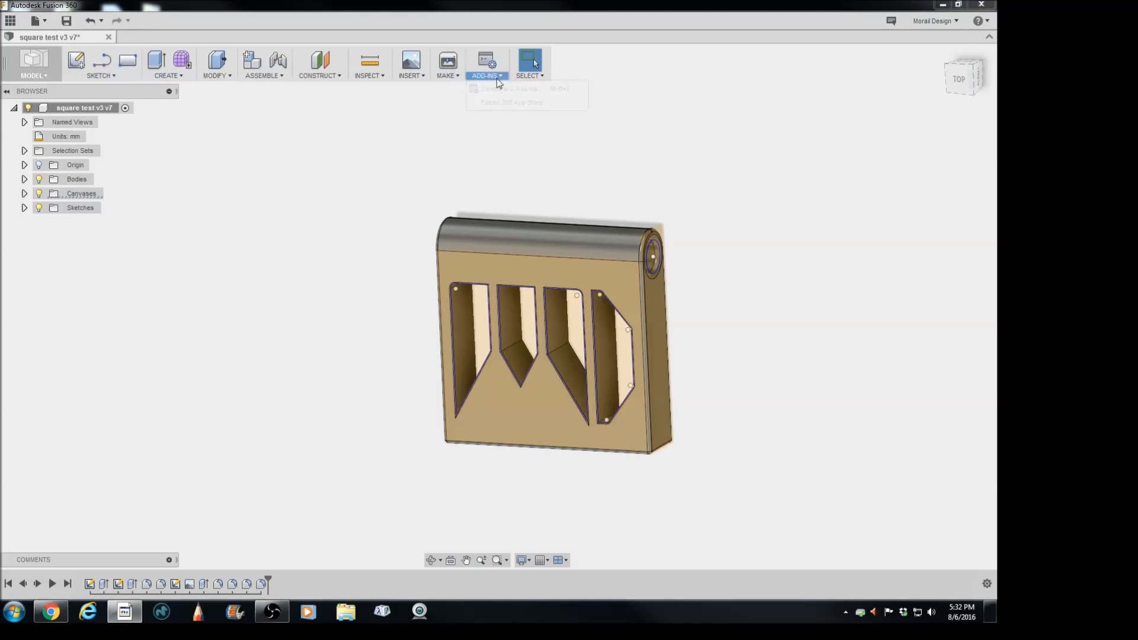
# Start the 3D Print command, move its dialog clear of the model, check the refinement options, and select the part as the body to output
pyautogui.click(452, 76)
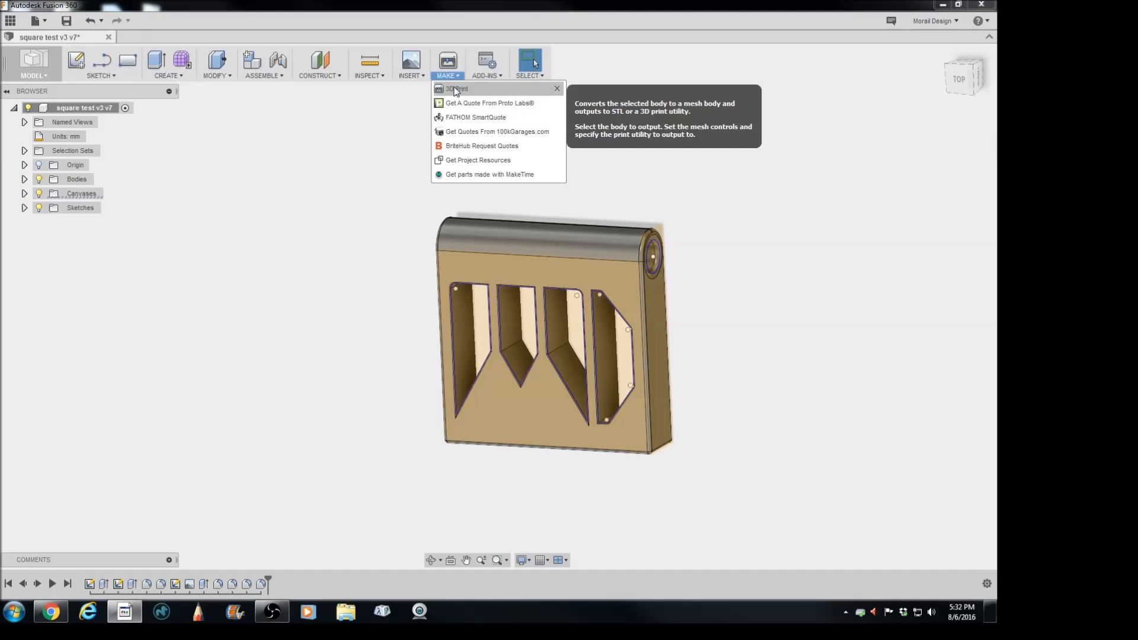
pyautogui.click(456, 89)
pyautogui.moveTo(956, 126); pyautogui.dragTo(463, 150)
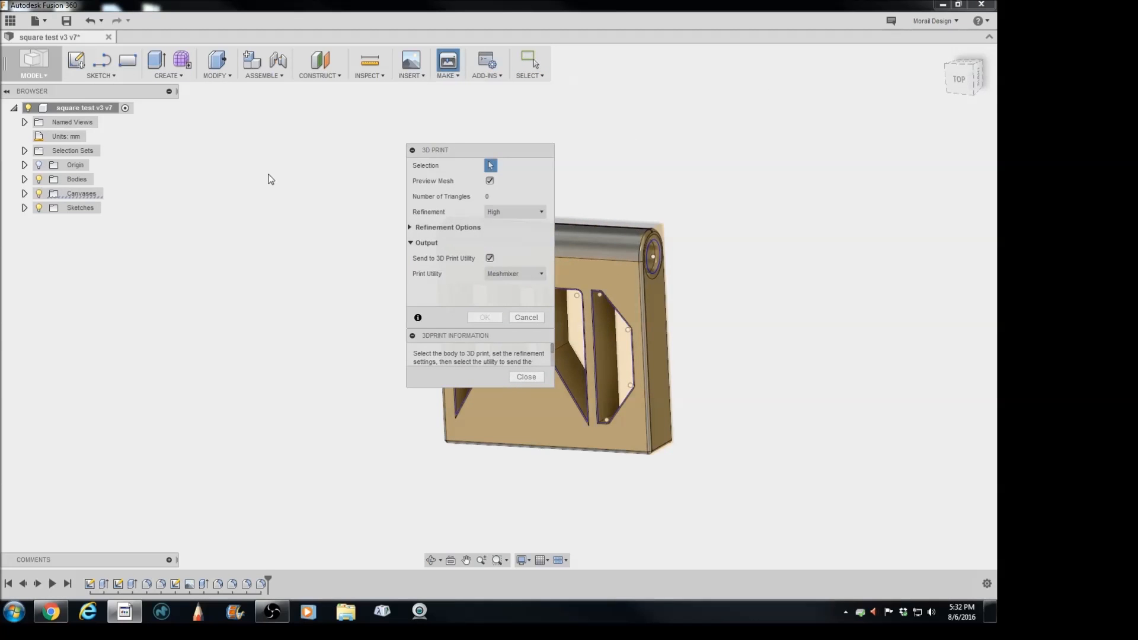
pyautogui.moveTo(488, 158); pyautogui.dragTo(254, 172)
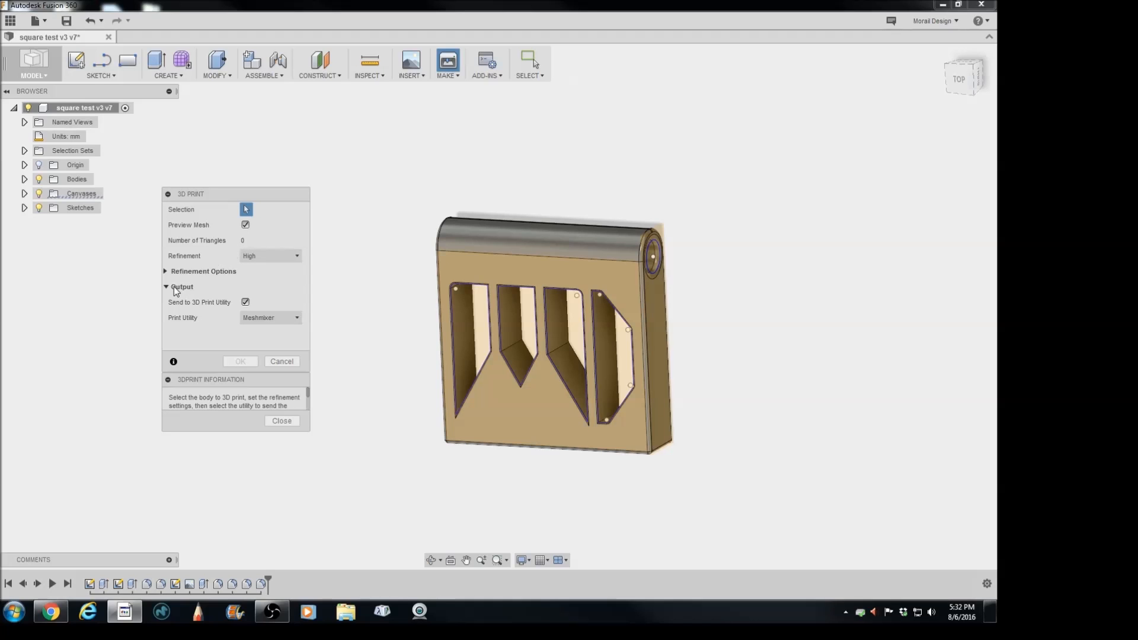
pyautogui.click(164, 271)
pyautogui.click(165, 269)
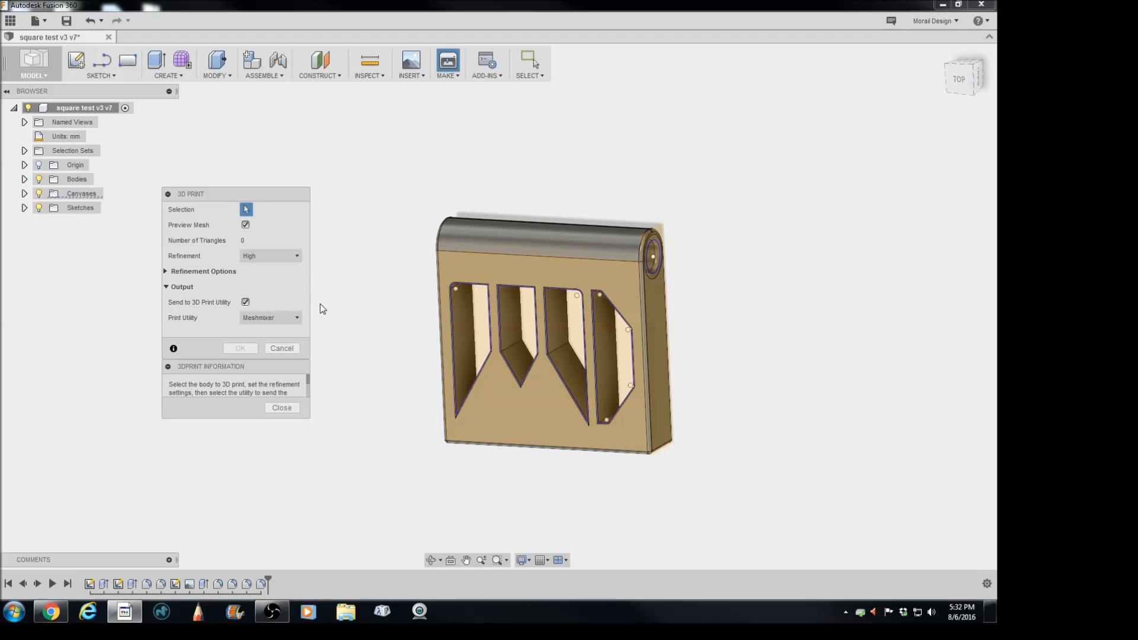
pyautogui.click(468, 256)
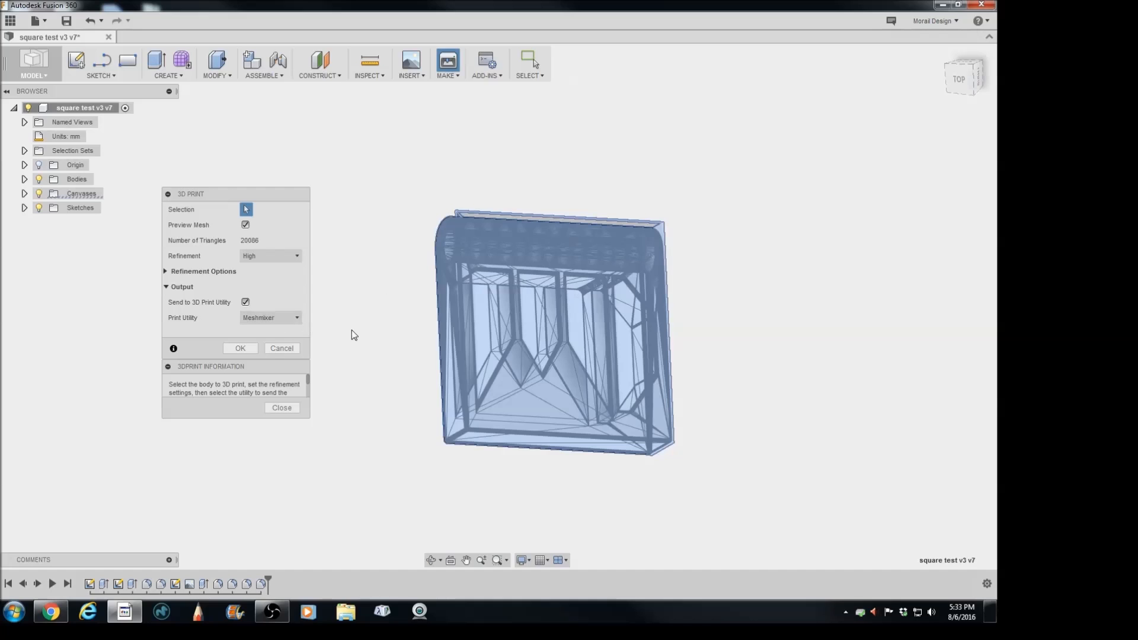
# Review the available print utilities, keep Meshmixer selected, and send the part's mesh to it
pyautogui.click(252, 319)
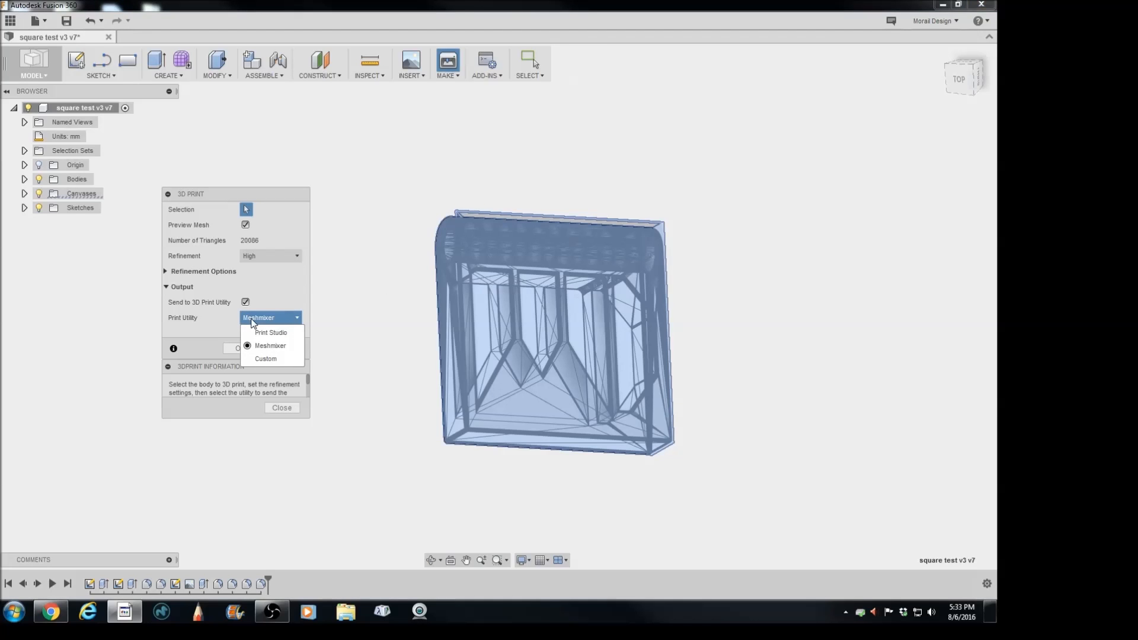
pyautogui.click(252, 320)
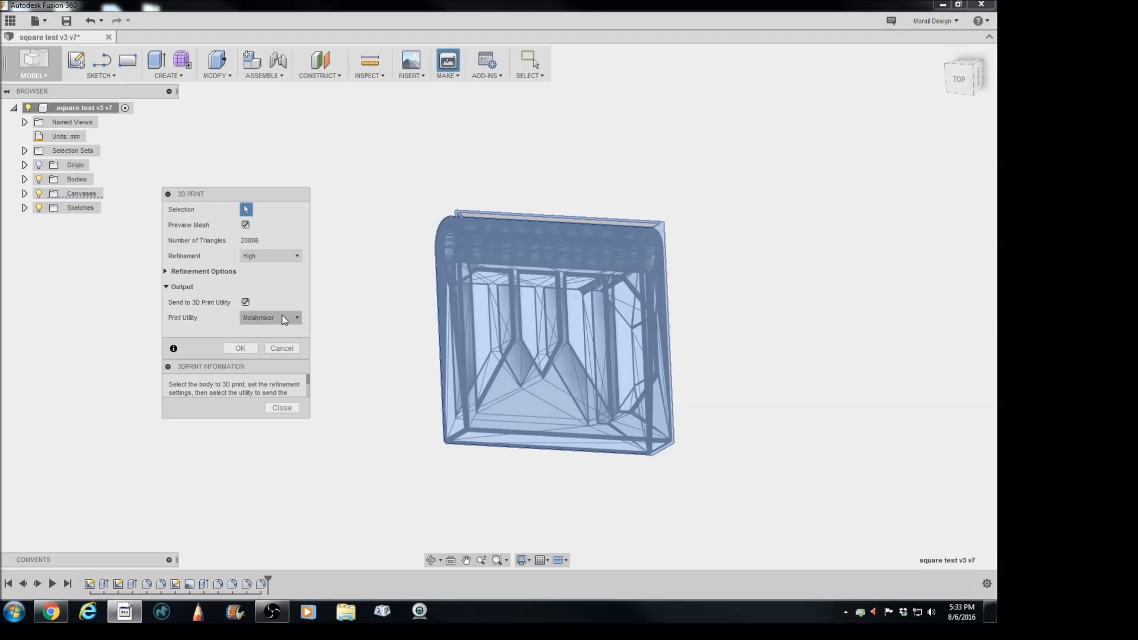
pyautogui.click(241, 349)
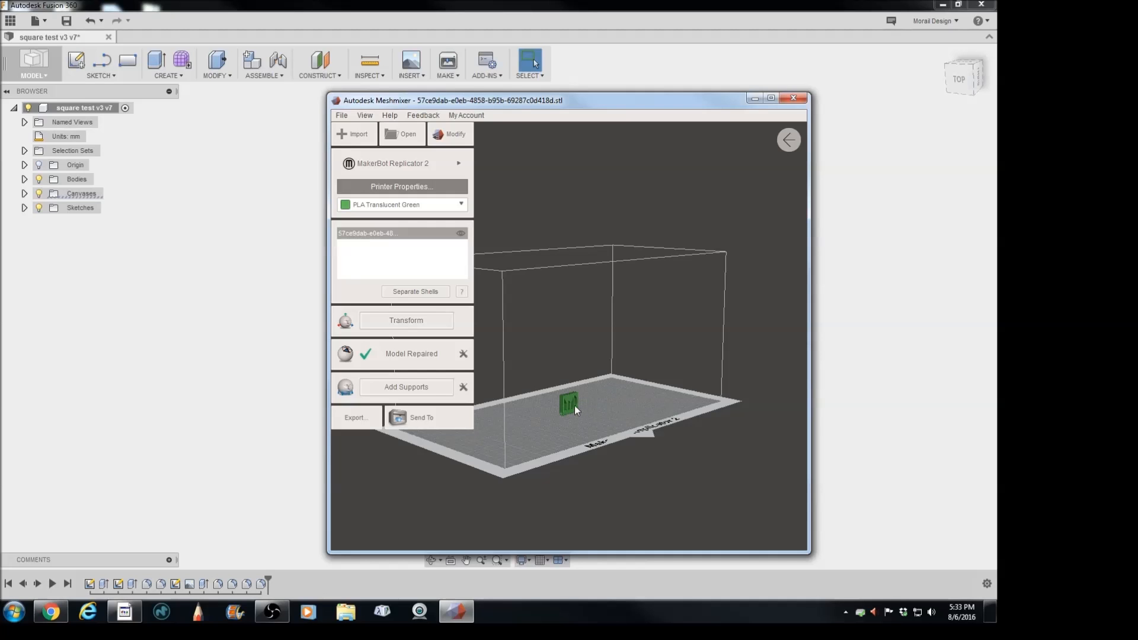
# In Meshmixer, look closer at the part on the print bed and select Shapeways as the printing service
pyautogui.scroll(3, 578, 421)
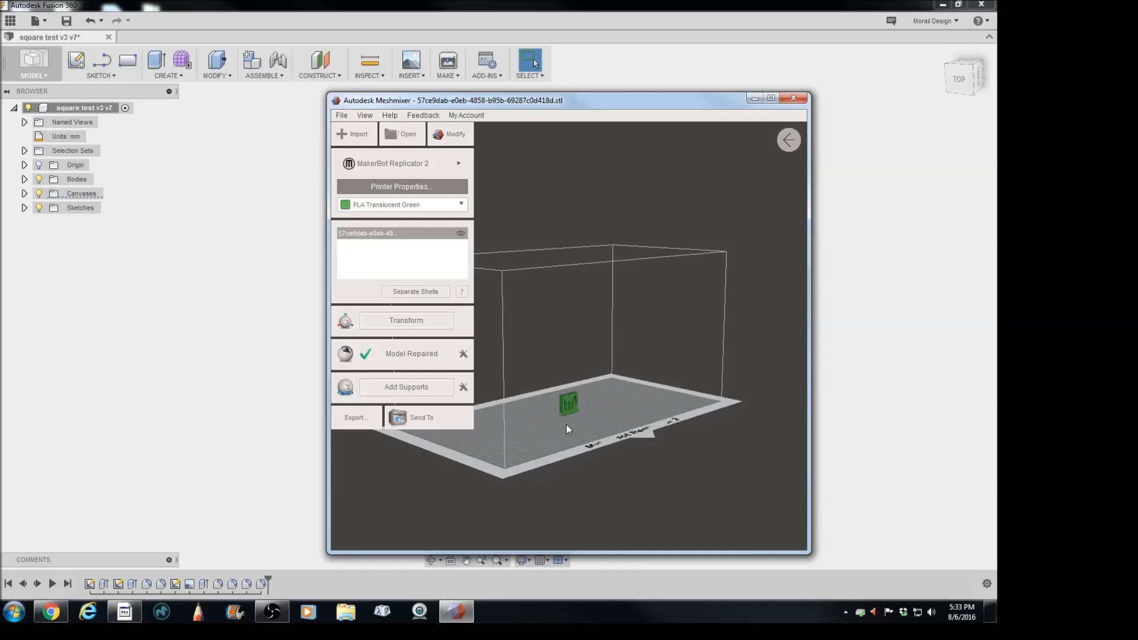
pyautogui.scroll(3, 569, 450)
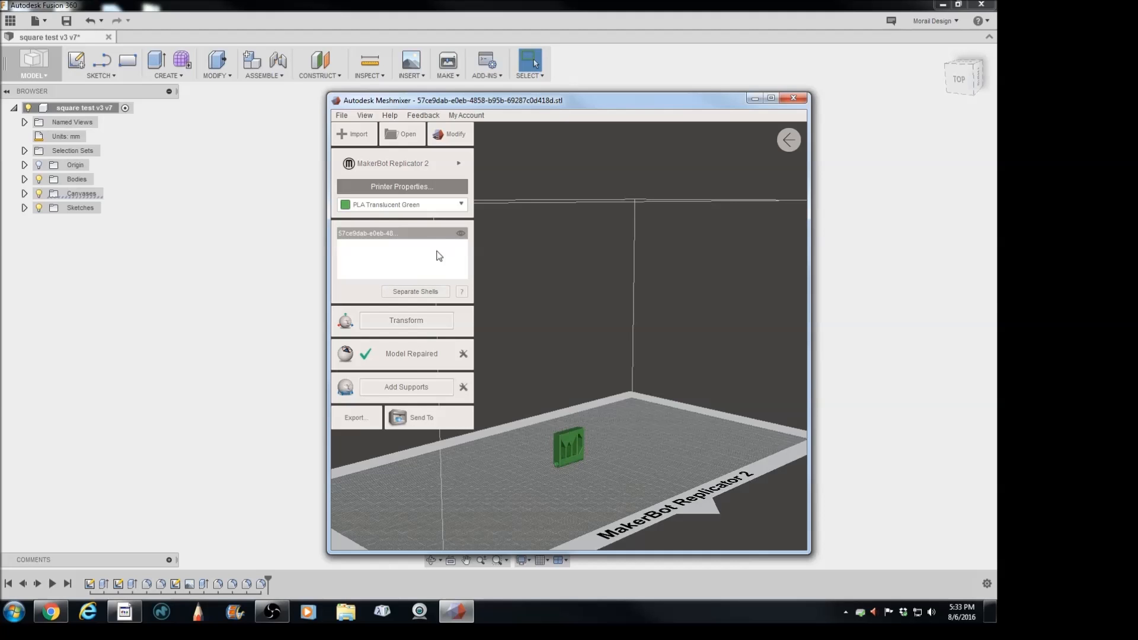
pyautogui.click(460, 165)
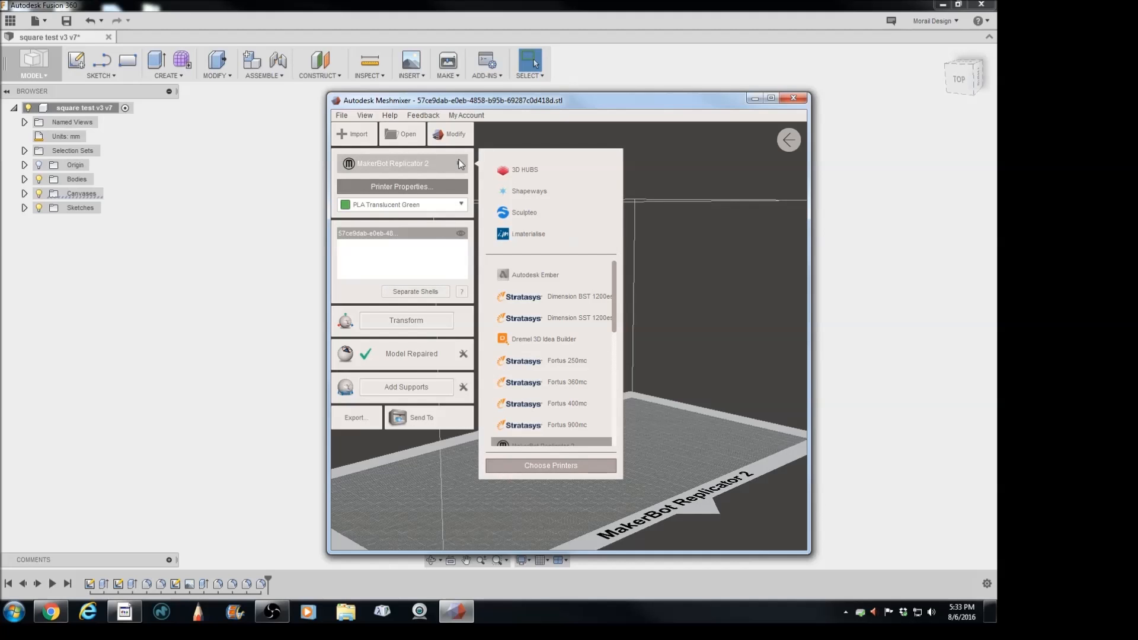
pyautogui.click(530, 190)
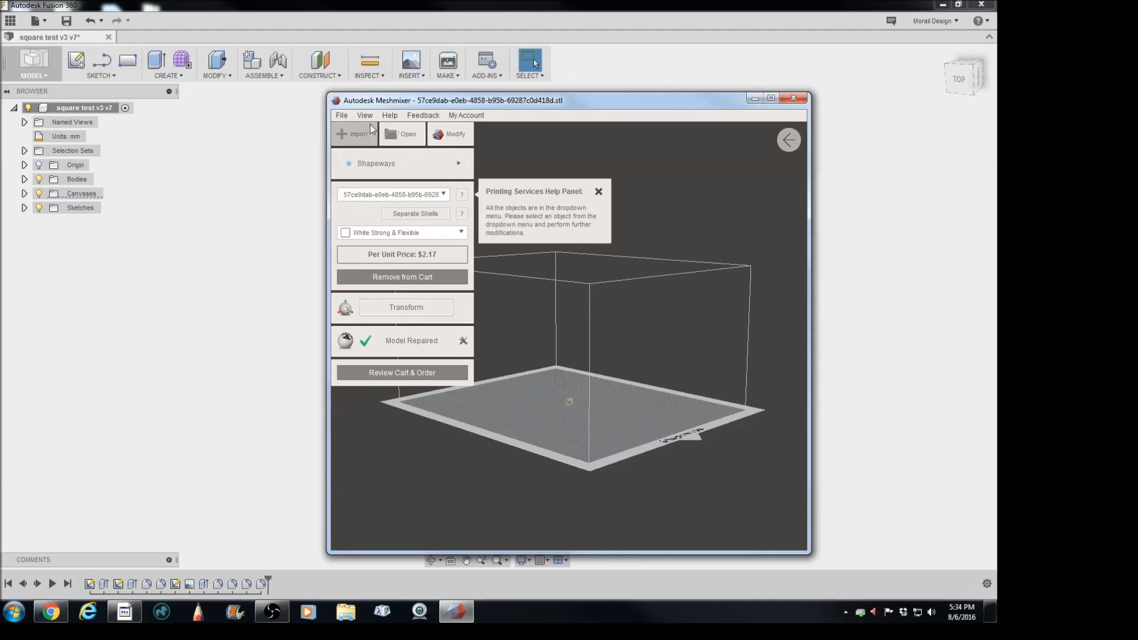
# Look through Meshmixer's application and account commands and the list of available printing services and printers
pyautogui.click(343, 116)
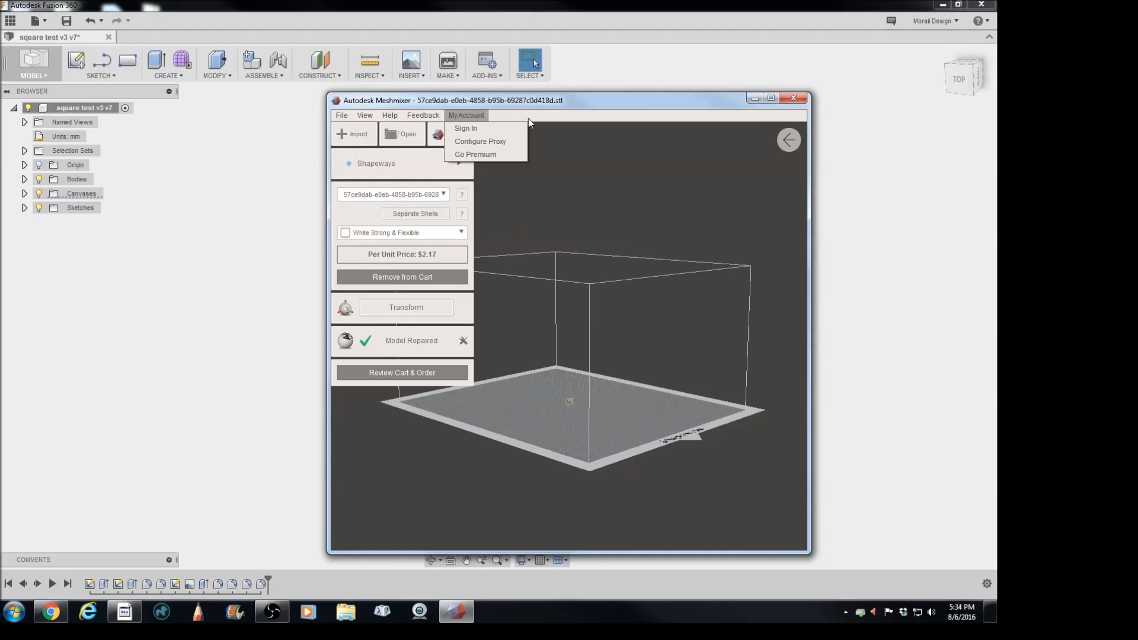
pyautogui.click(488, 121)
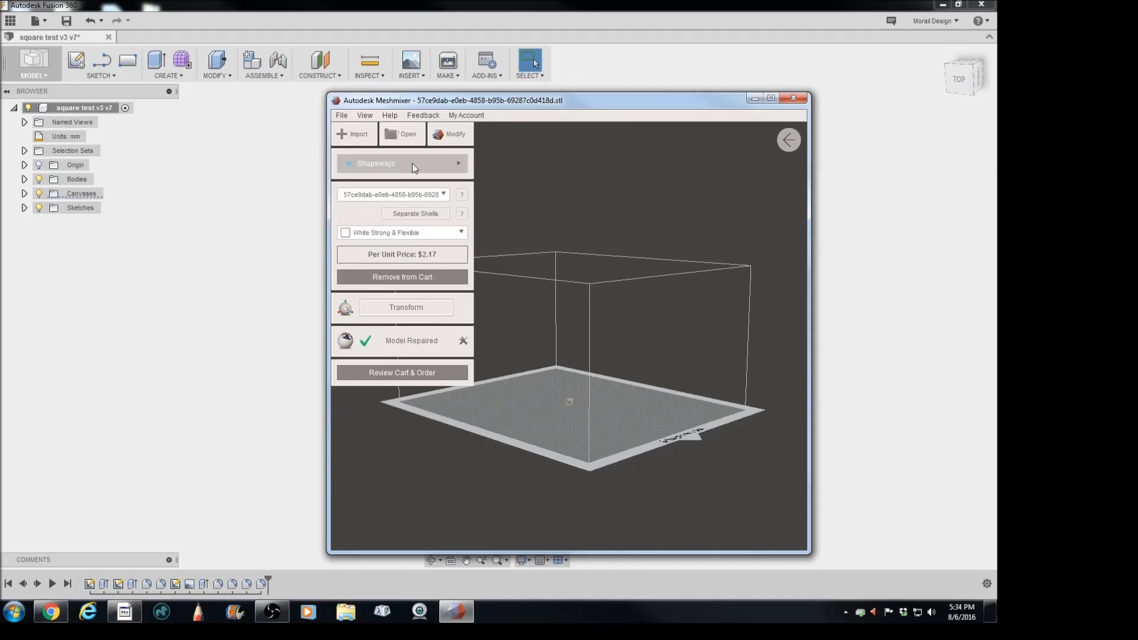
pyautogui.click(461, 168)
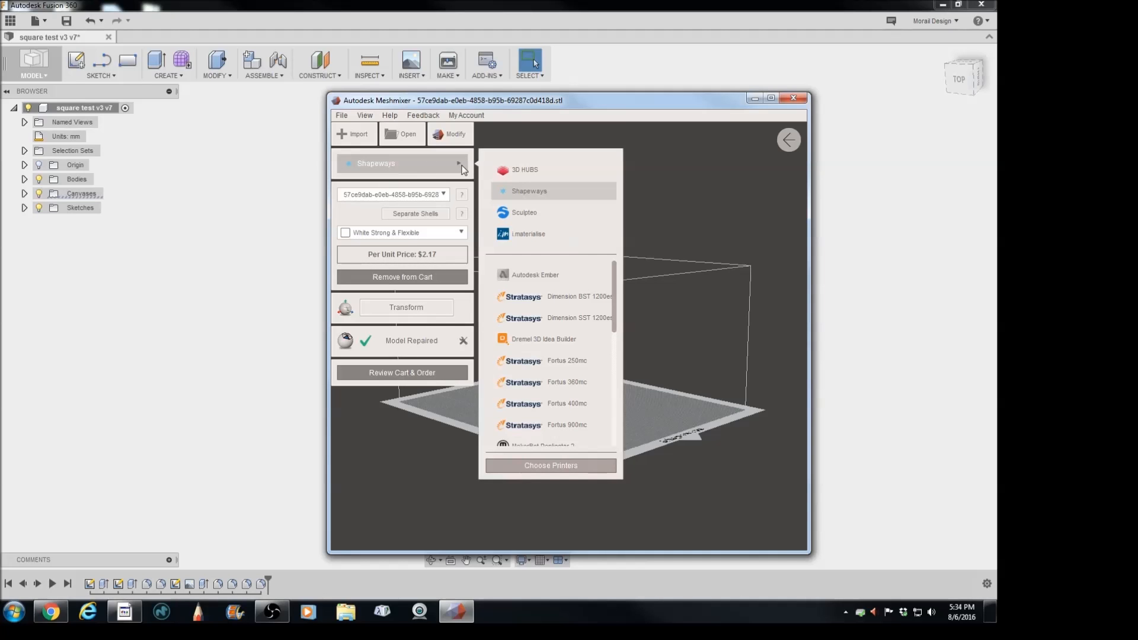
pyautogui.click(482, 131)
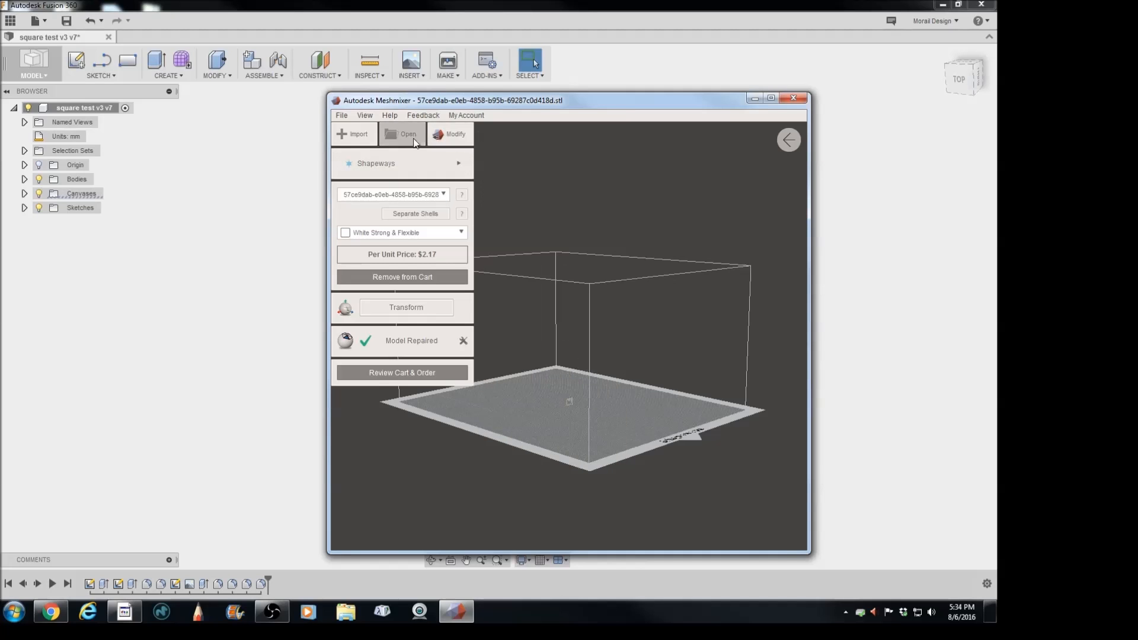
# Check the file type for exporting the mesh, cancel the export, and close Meshmixer
pyautogui.click(344, 117)
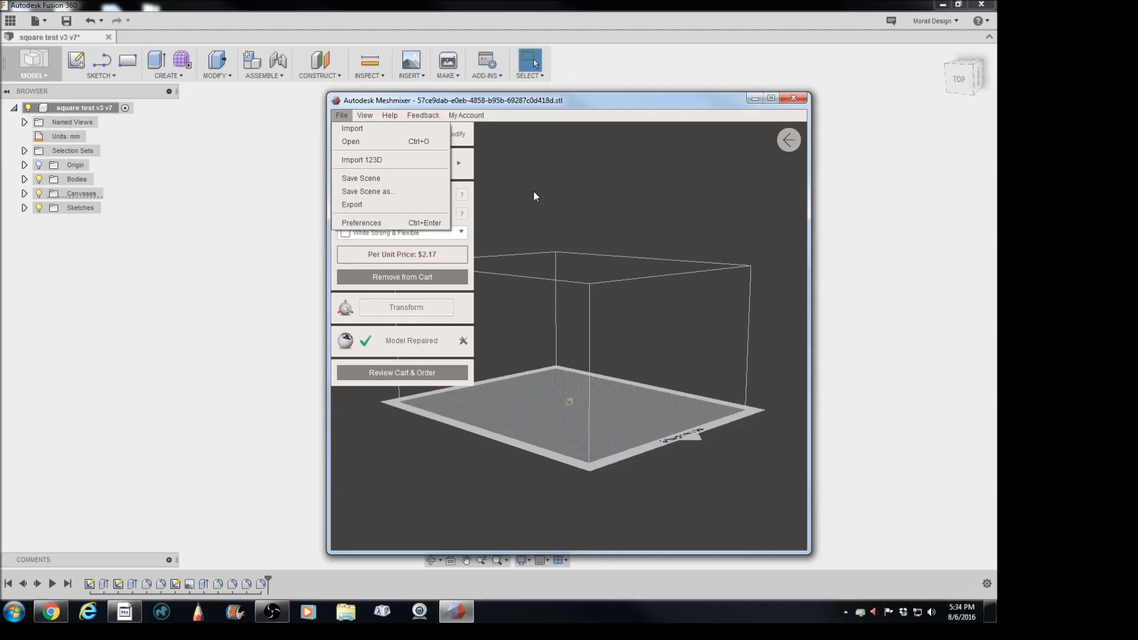
pyautogui.click(374, 206)
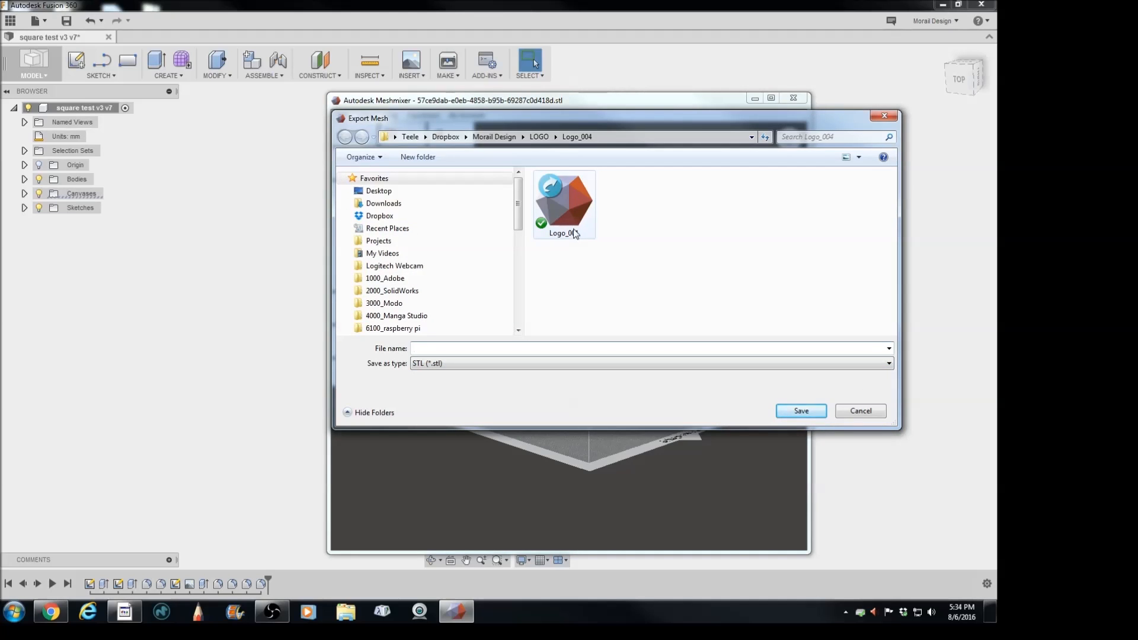
pyautogui.click(448, 366)
pyautogui.click(446, 367)
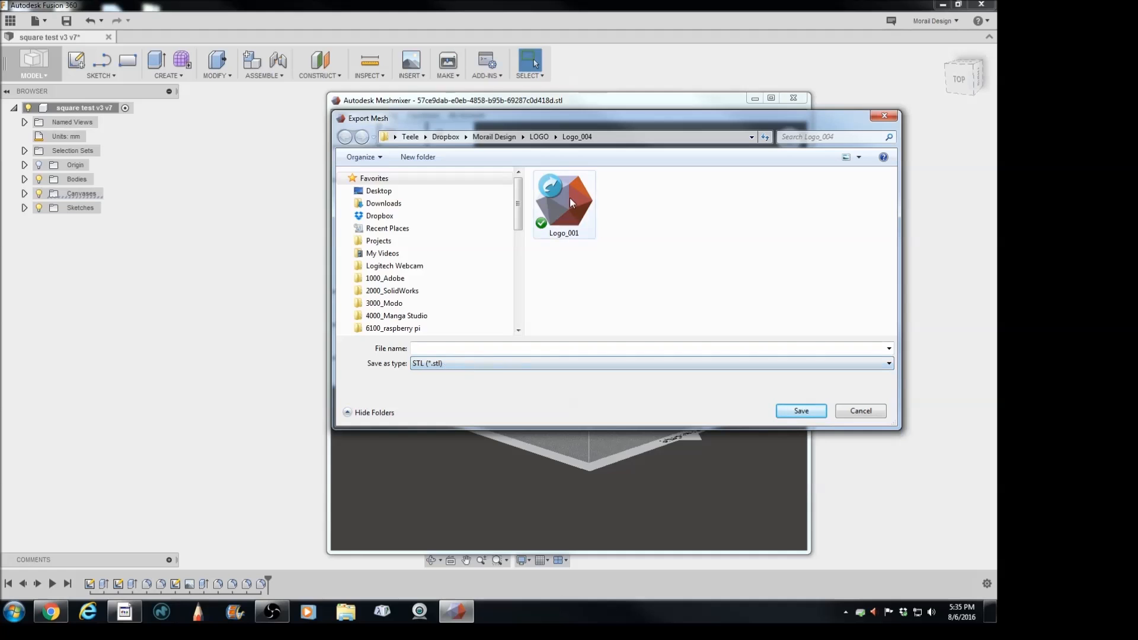
pyautogui.click(872, 413)
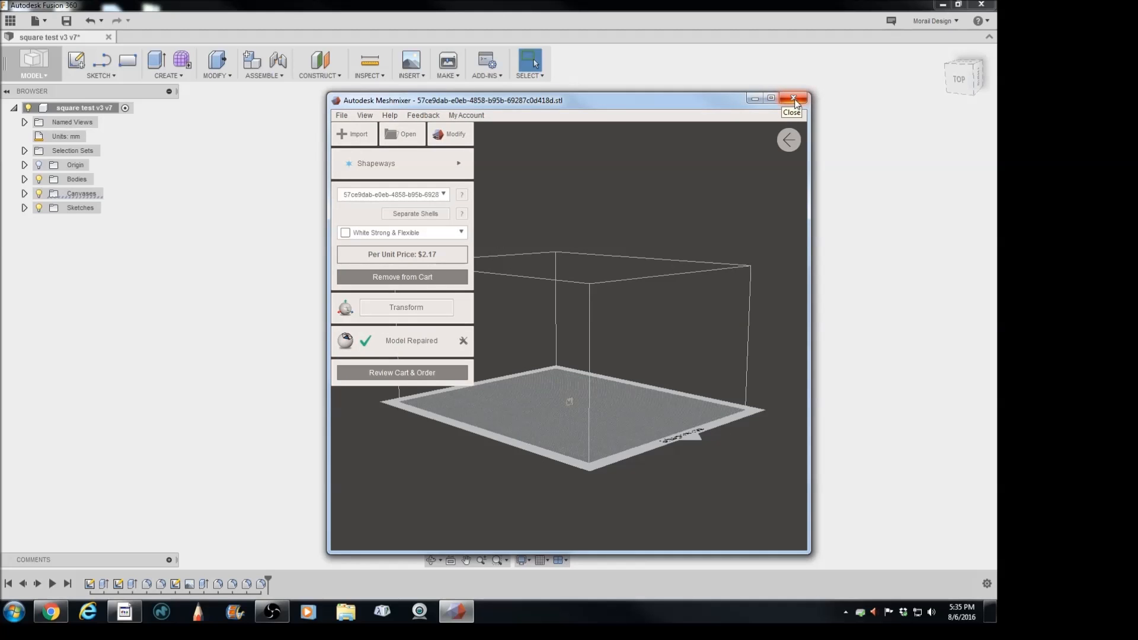
pyautogui.click(794, 100)
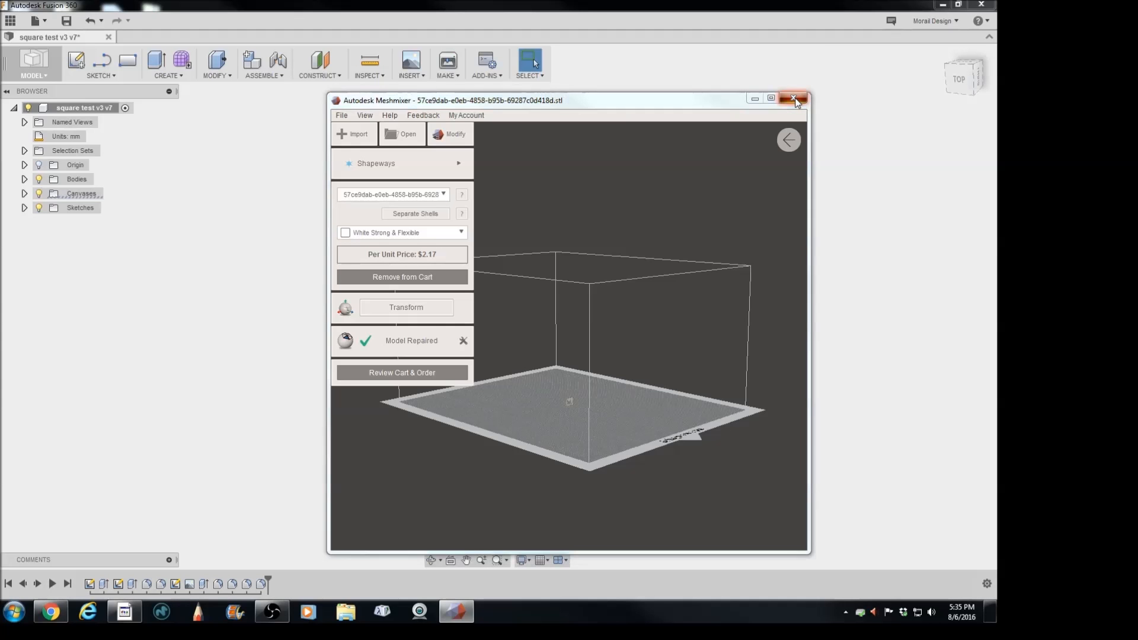
pyautogui.click(631, 363)
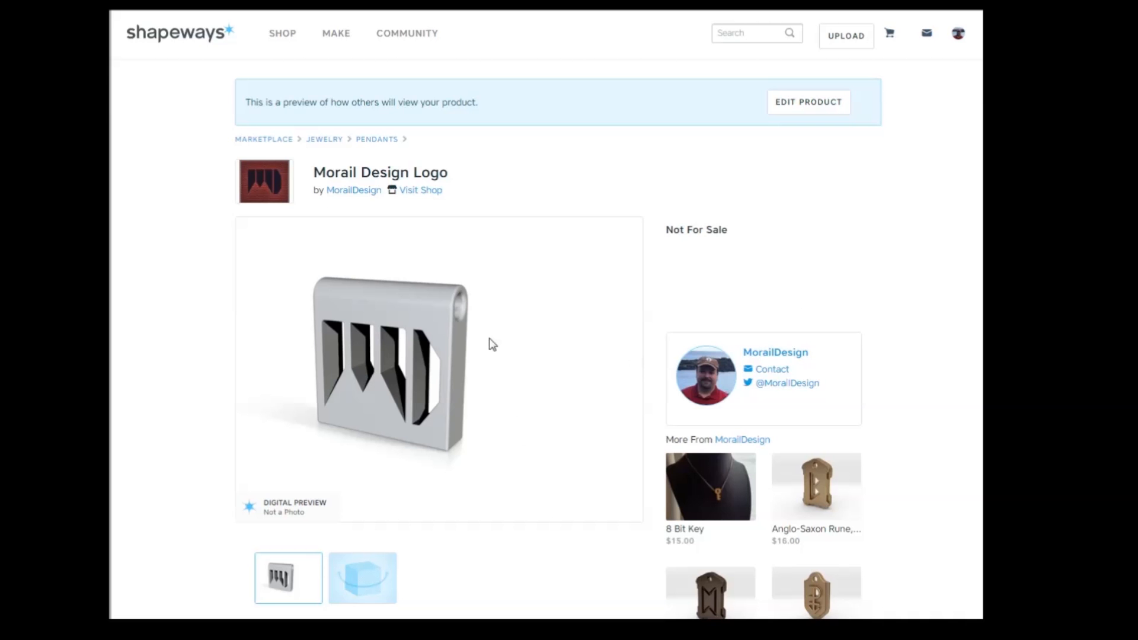
# Look over the Morail Design Logo product page on Shapeways and open the product for editing
pyautogui.scroll(-5, 528, 358)
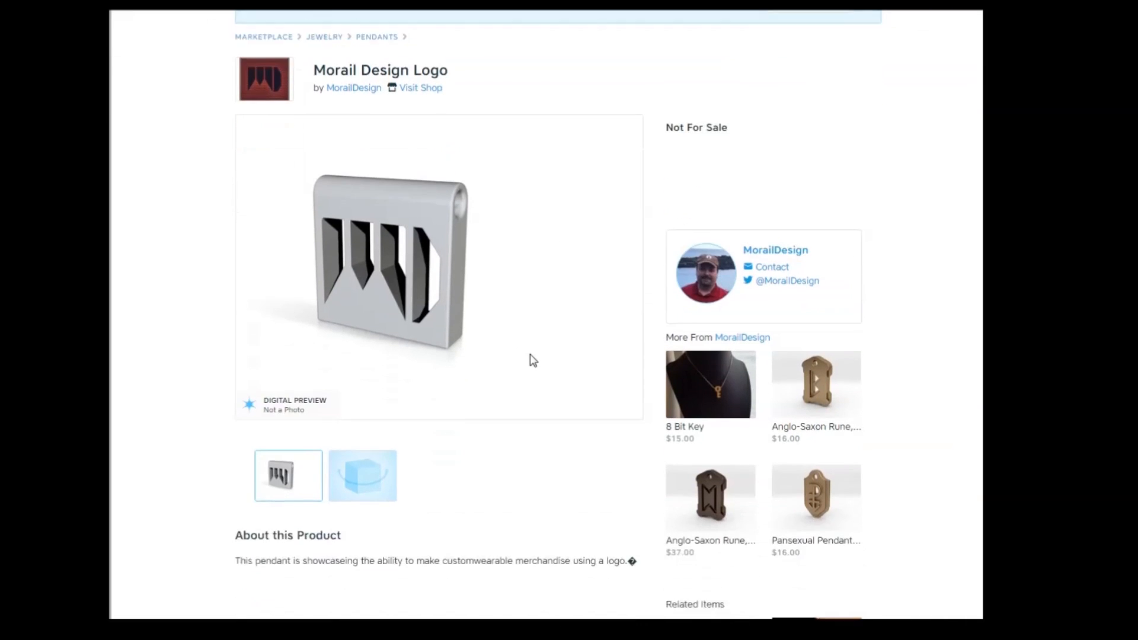
pyautogui.scroll(-3, 559, 353)
pyautogui.scroll(8, 560, 355)
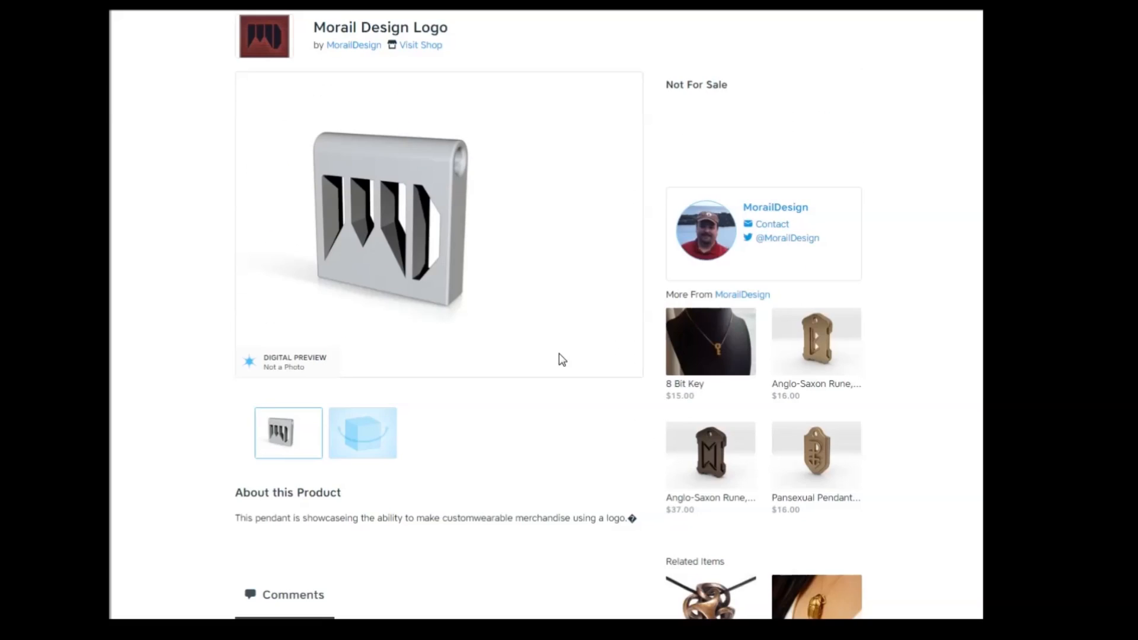
pyautogui.click(820, 101)
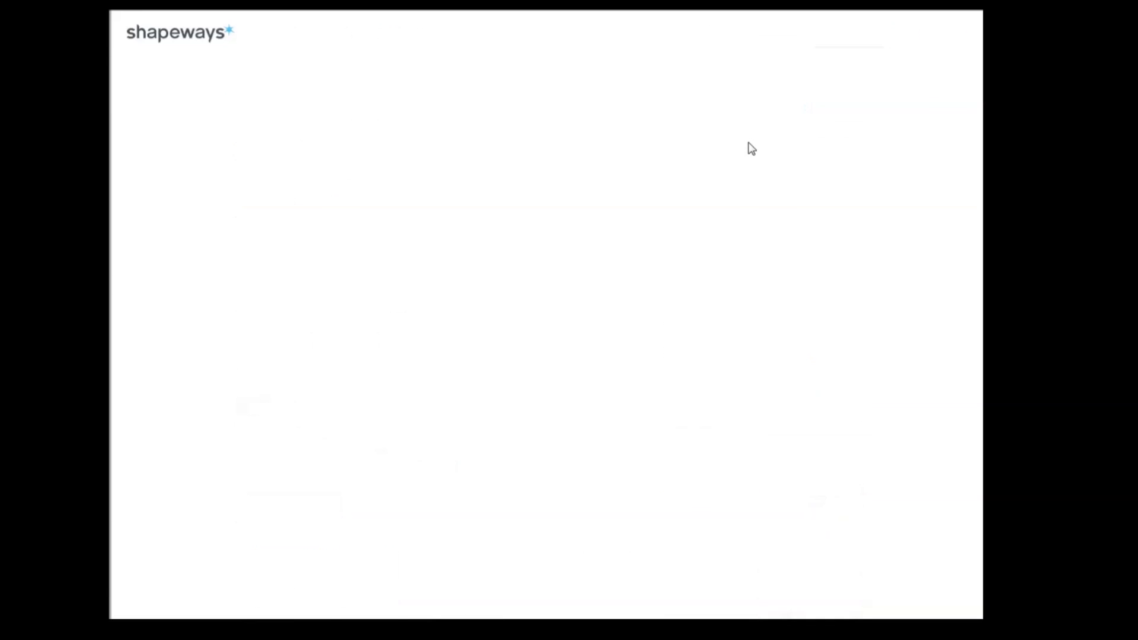
# Shorten the product title to "Morail Design" and remove the stray character at the end of the description
pyautogui.click(492, 191)
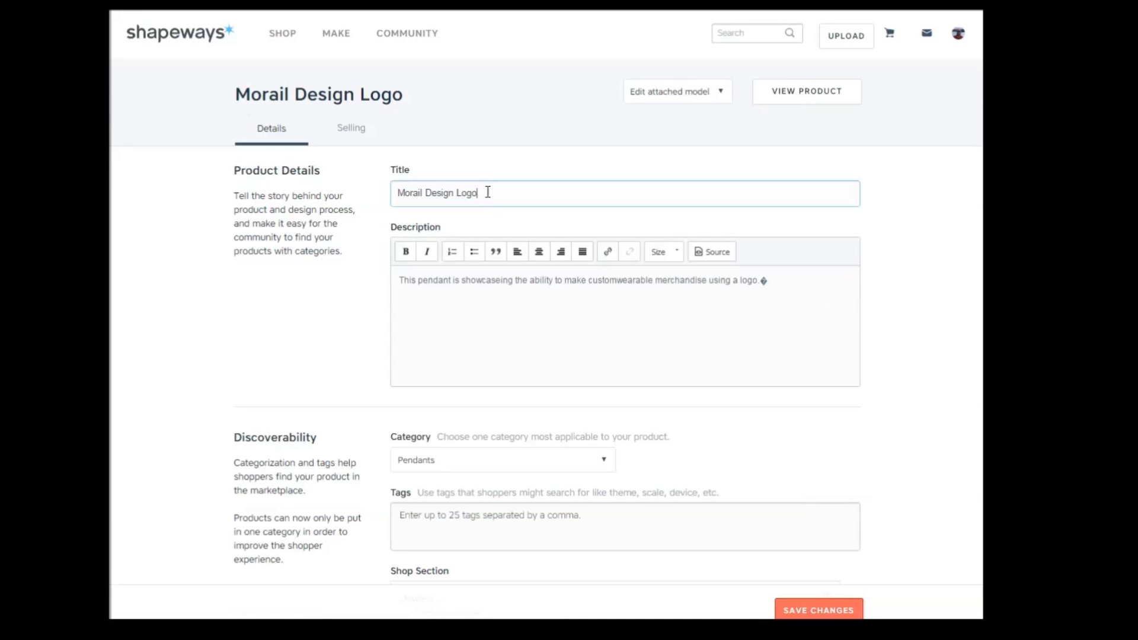
pyautogui.doubleClick(459, 194)
pyautogui.press('BackSpace')
pyautogui.doubleClick(764, 281)
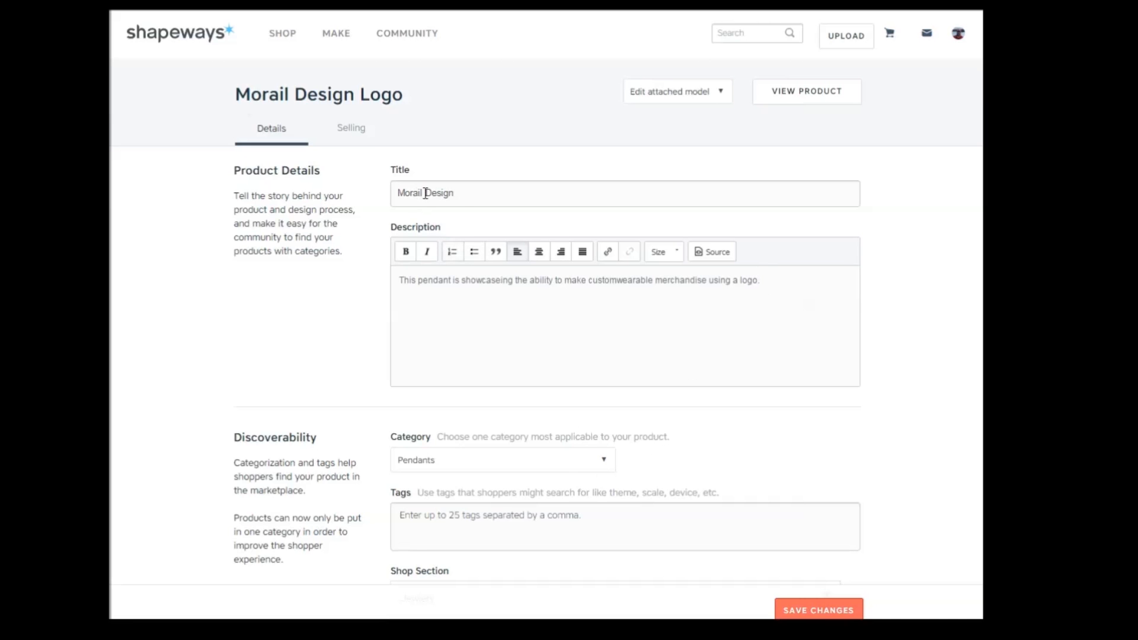
# Add the tag "logo" to the product's discoverability details
pyautogui.scroll(-1, 483, 363)
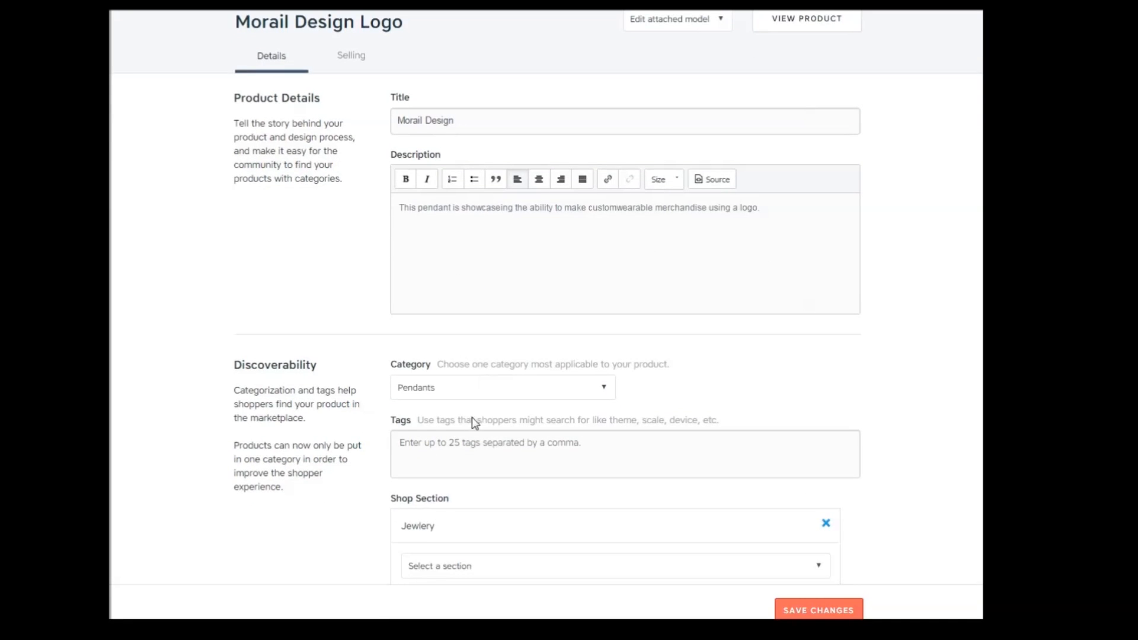
pyautogui.click(513, 452)
pyautogui.write('Logo')
pyautogui.press('Return')
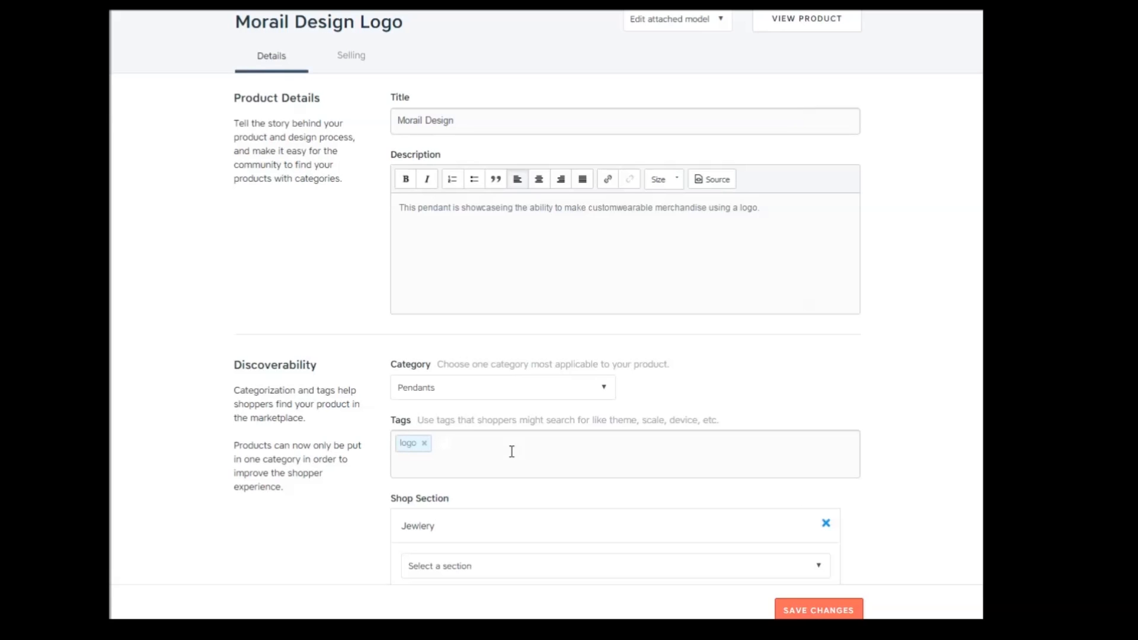
pyautogui.click(371, 518)
# Examine the shop section choices, customization methods, and image caption settings of the product
pyautogui.scroll(-3, 372, 517)
pyautogui.click(495, 424)
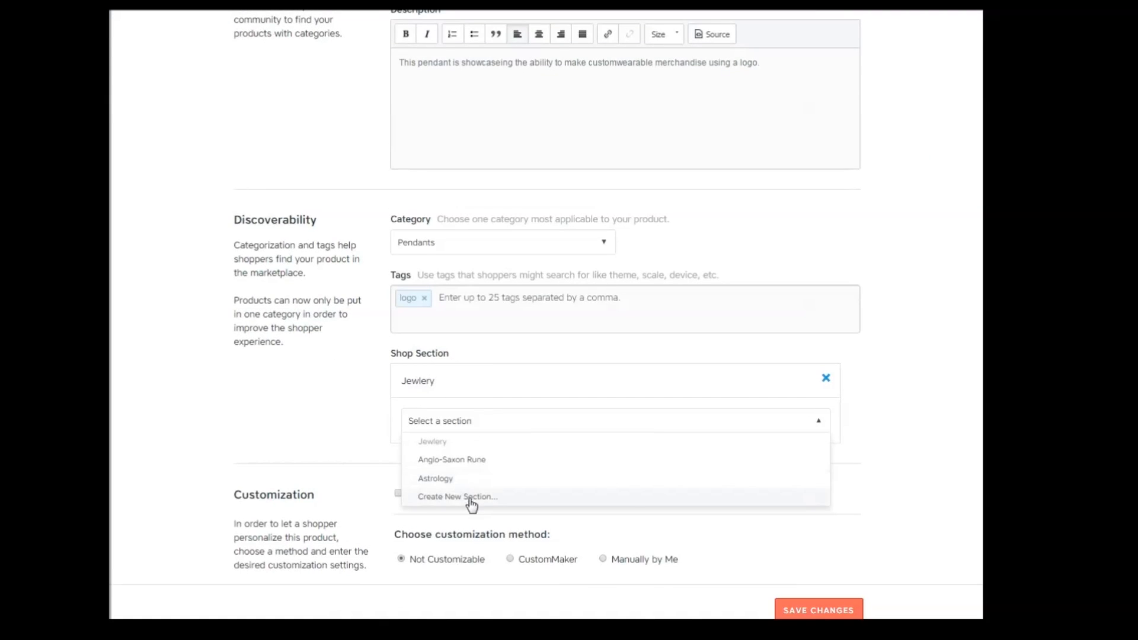
pyautogui.click(348, 434)
pyautogui.scroll(-4, 369, 422)
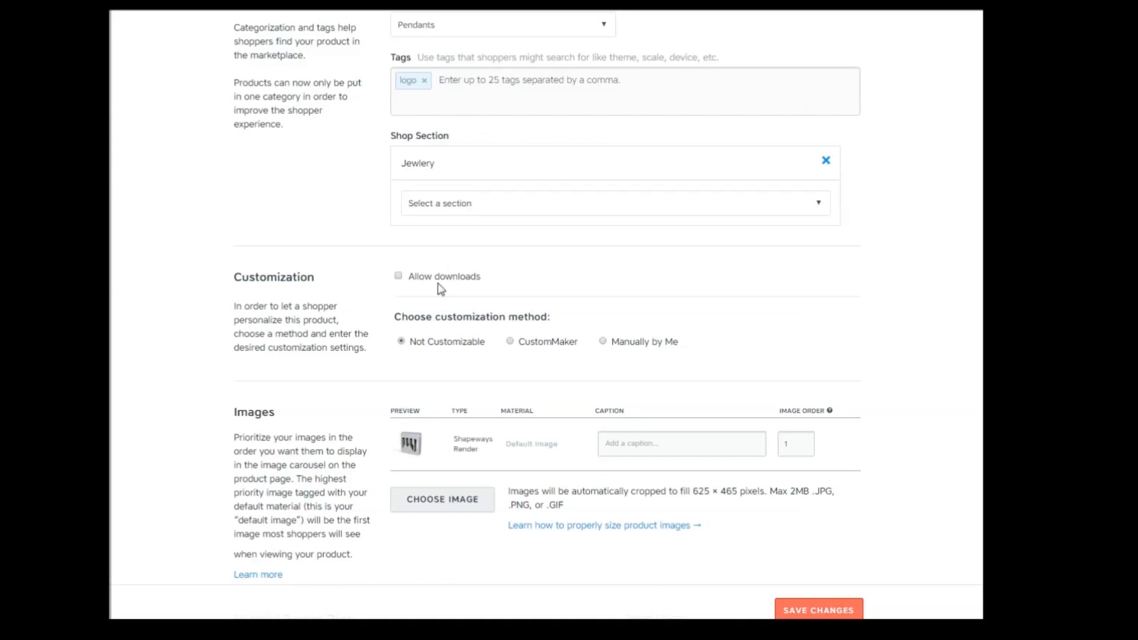
pyautogui.click(633, 450)
pyautogui.click(572, 483)
pyautogui.scroll(-5, 572, 482)
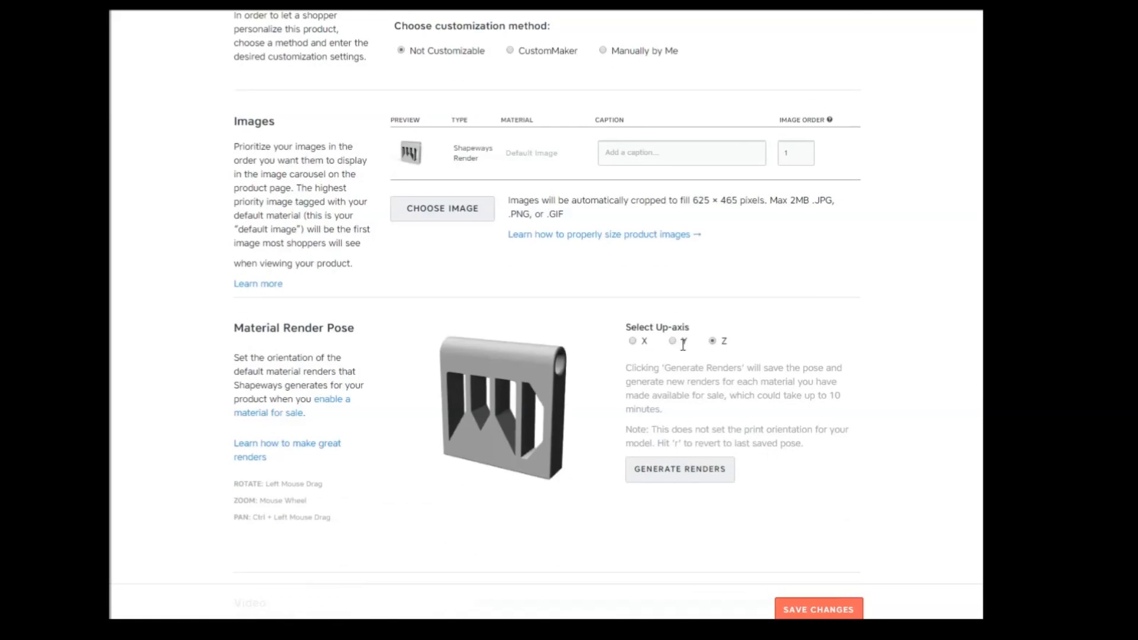
# Generate new material renders of the pendant with Z as the up-axis and look over the render pose
pyautogui.click(701, 472)
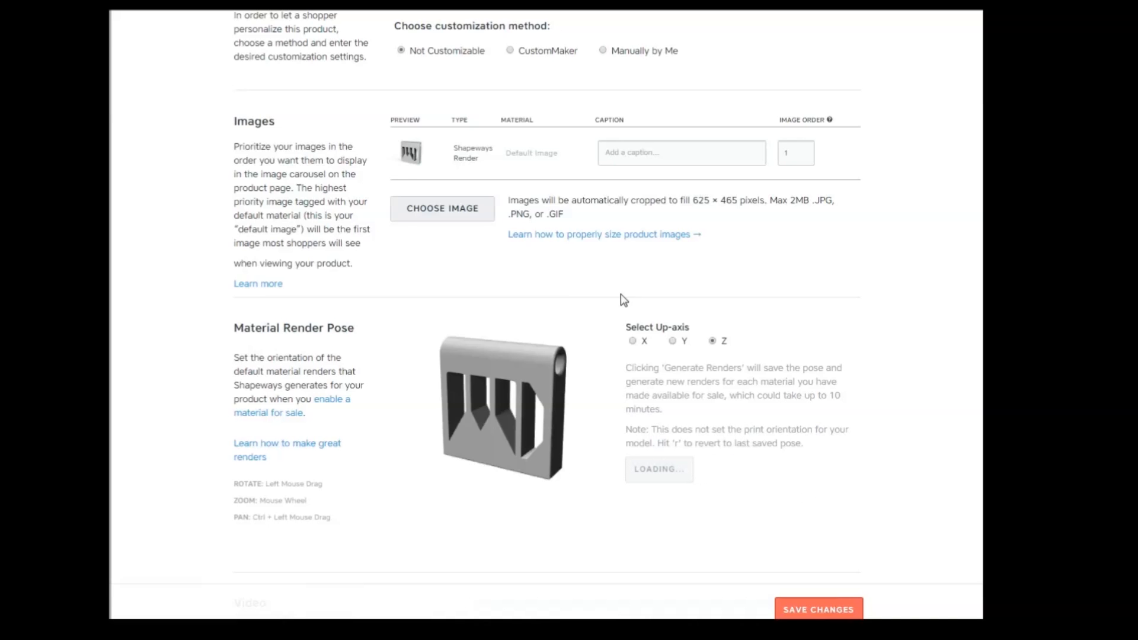
pyautogui.moveTo(501, 396); pyautogui.dragTo(495, 397)
pyautogui.scroll(-2, 496, 397)
pyautogui.scroll(2, 973, 325)
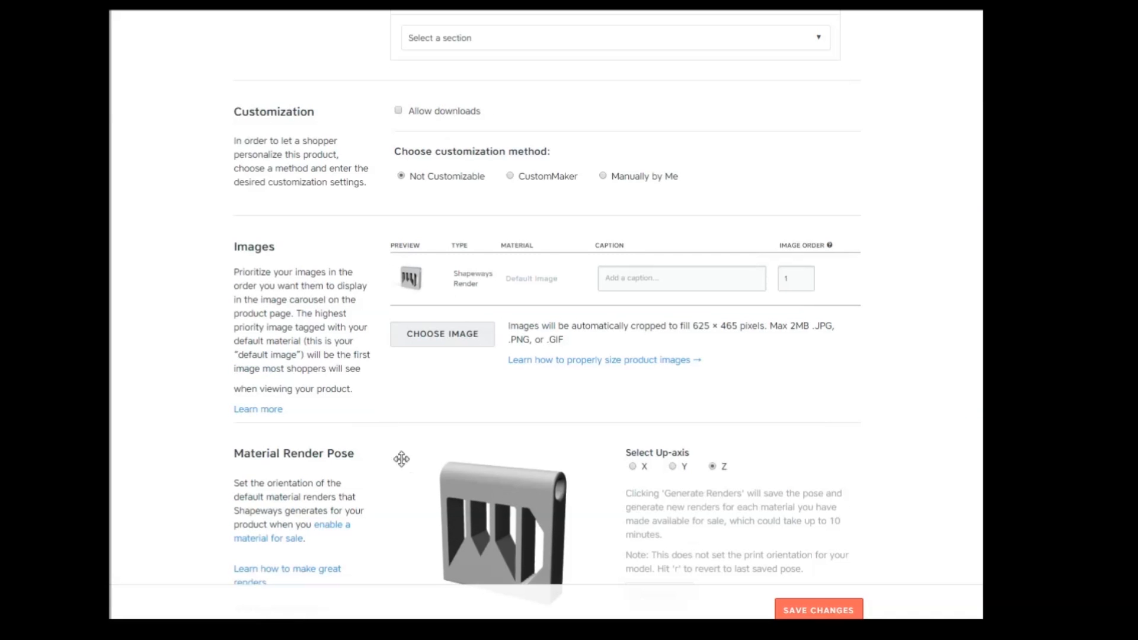
pyautogui.scroll(9, 591, 113)
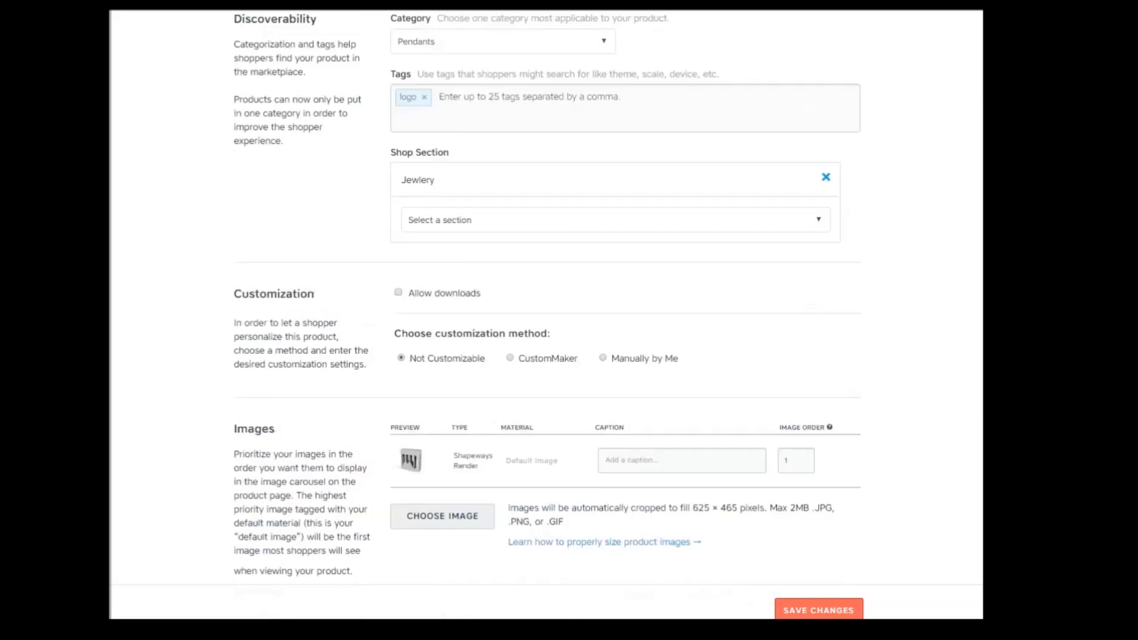
# Review the product's selling settings and add Stainless Steel as an available material
pyautogui.click(349, 73)
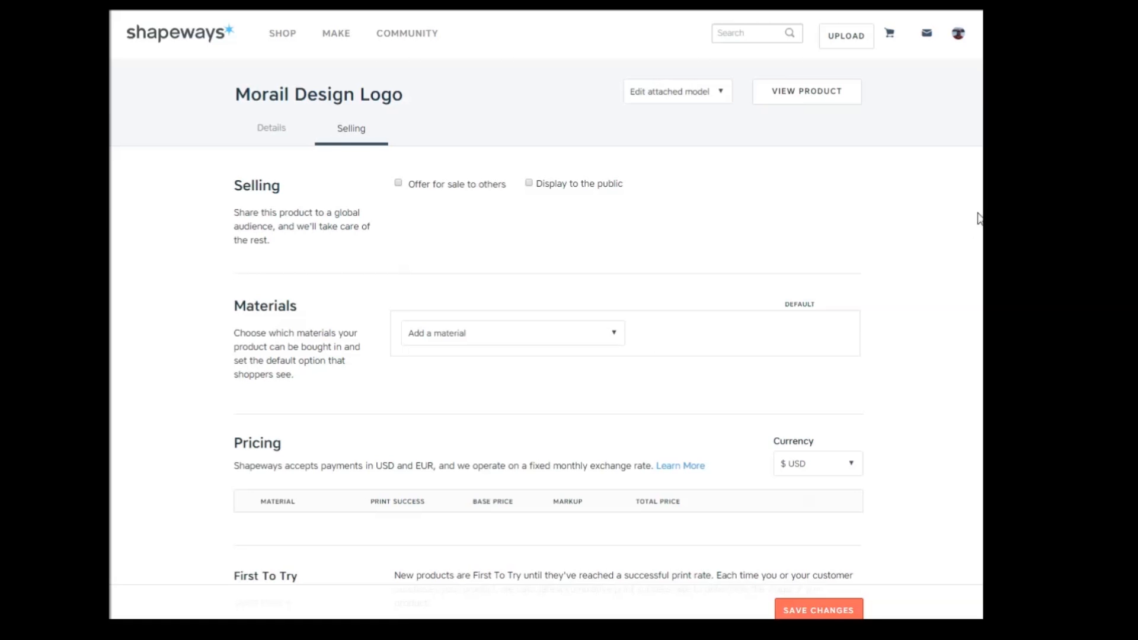
pyautogui.scroll(-7, 979, 285)
pyautogui.scroll(5, 979, 285)
pyautogui.scroll(3, 978, 285)
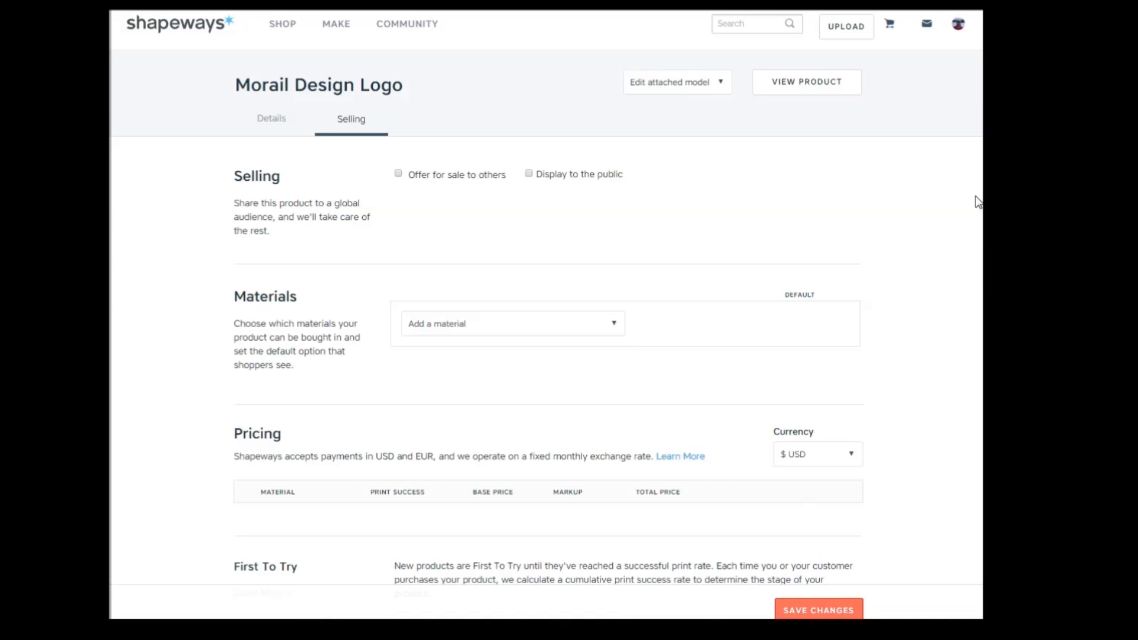
pyautogui.click(613, 324)
pyautogui.moveTo(624, 383); pyautogui.dragTo(619, 413)
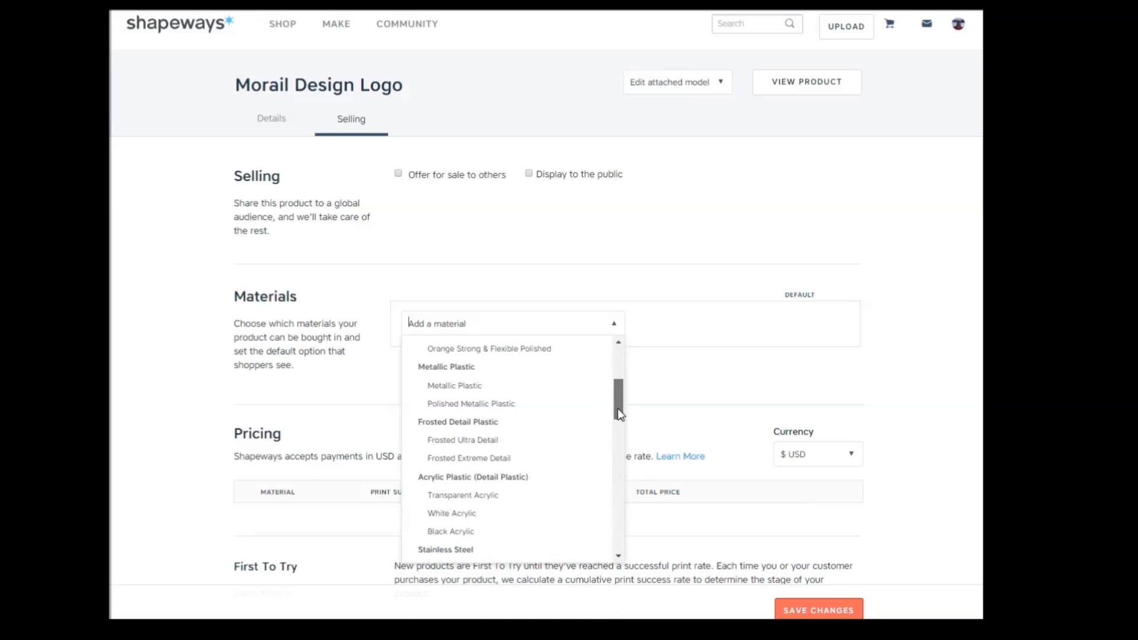
pyautogui.moveTo(618, 410); pyautogui.dragTo(603, 446)
pyautogui.click(454, 385)
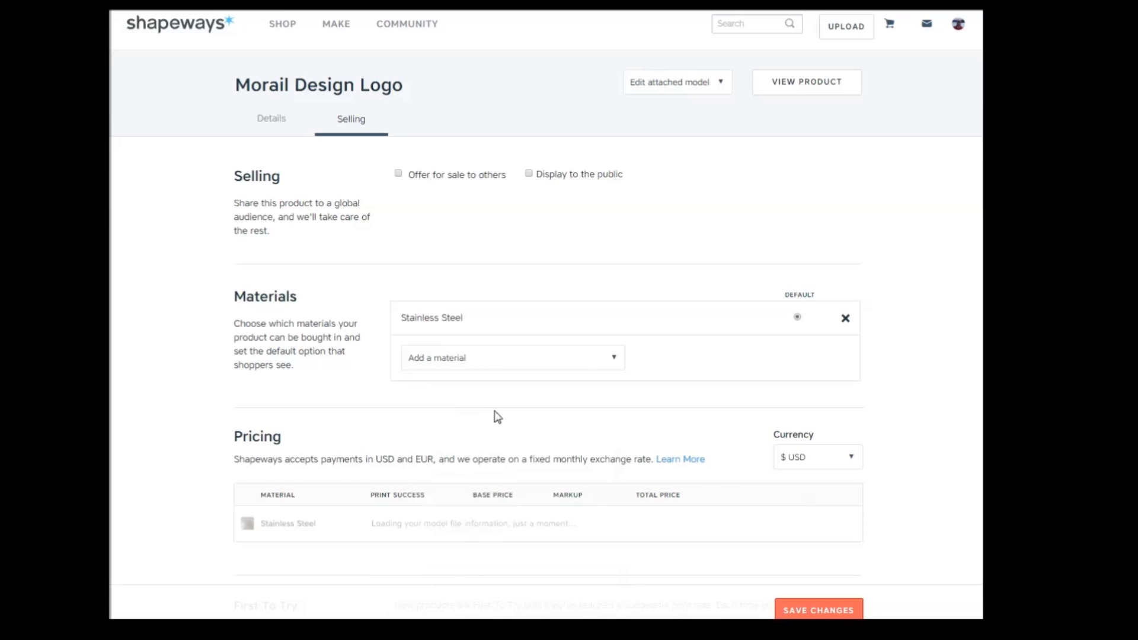
# Add Matte Gold Steel, Matte Bronze Steel, Polished Bronze Steel, and Polished Gold Steel as available materials
pyautogui.click(615, 361)
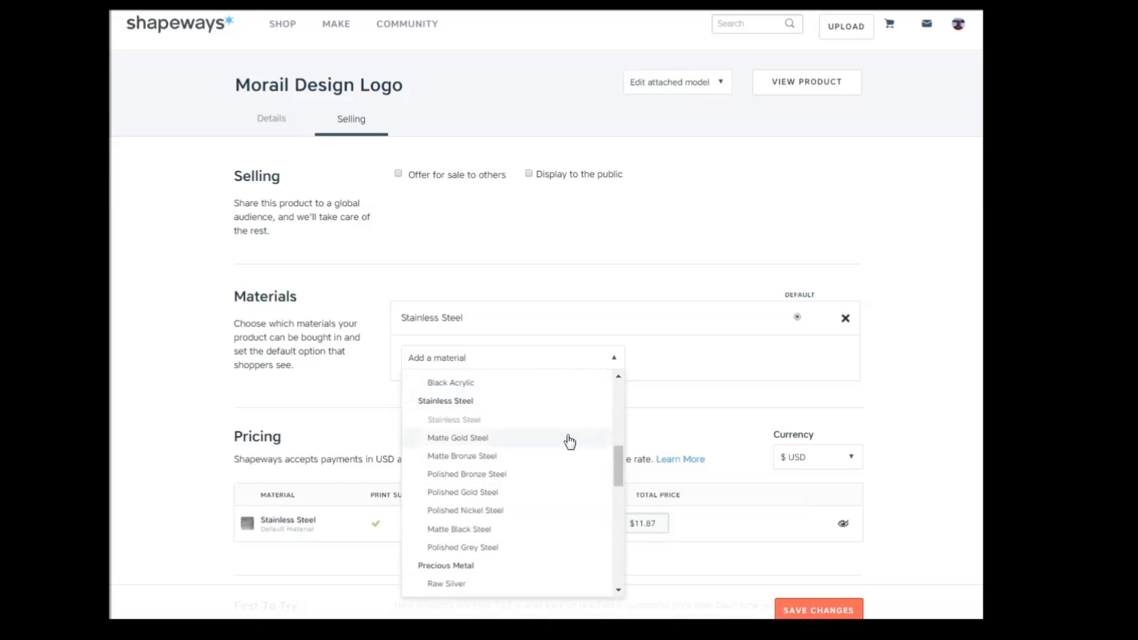
pyautogui.click(534, 444)
pyautogui.click(612, 396)
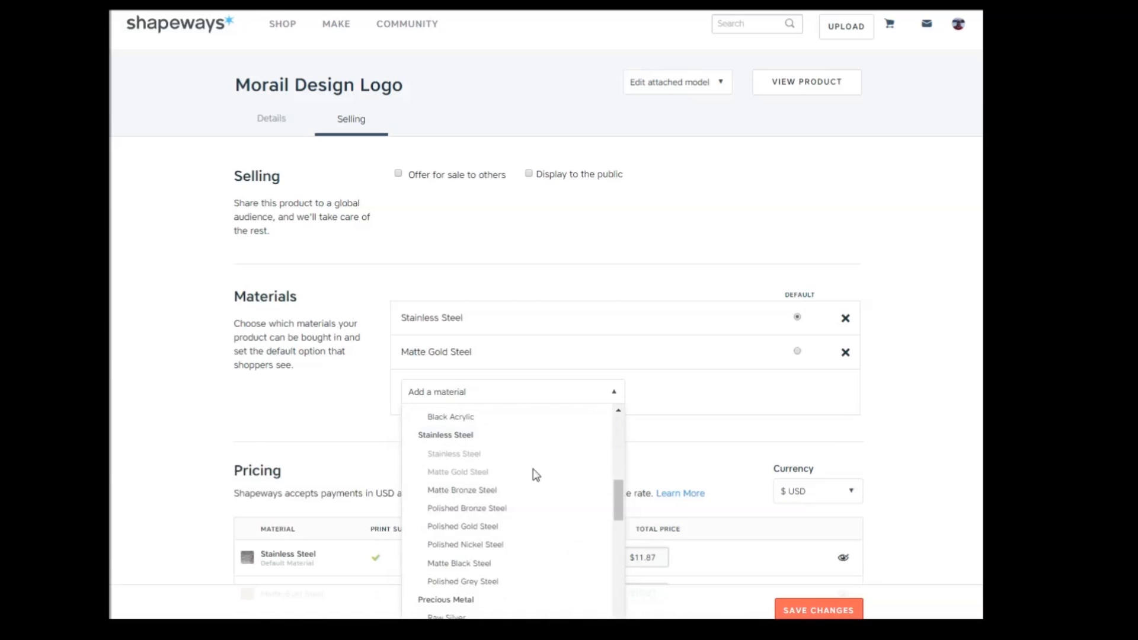
pyautogui.click(526, 494)
pyautogui.click(615, 427)
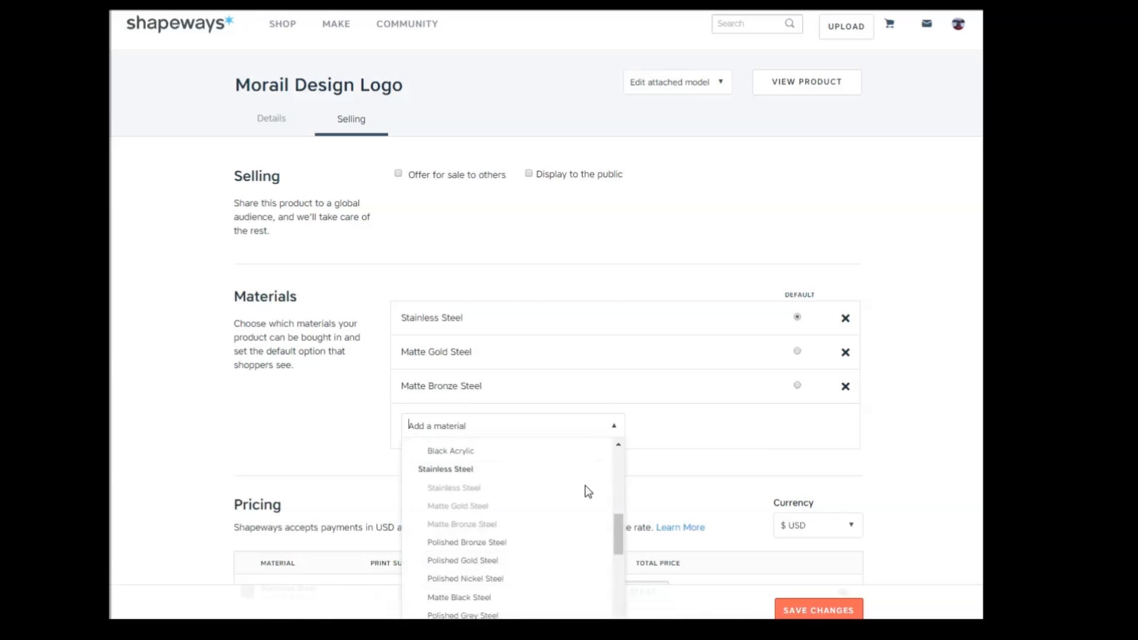
pyautogui.click(507, 542)
pyautogui.click(611, 461)
pyautogui.click(510, 595)
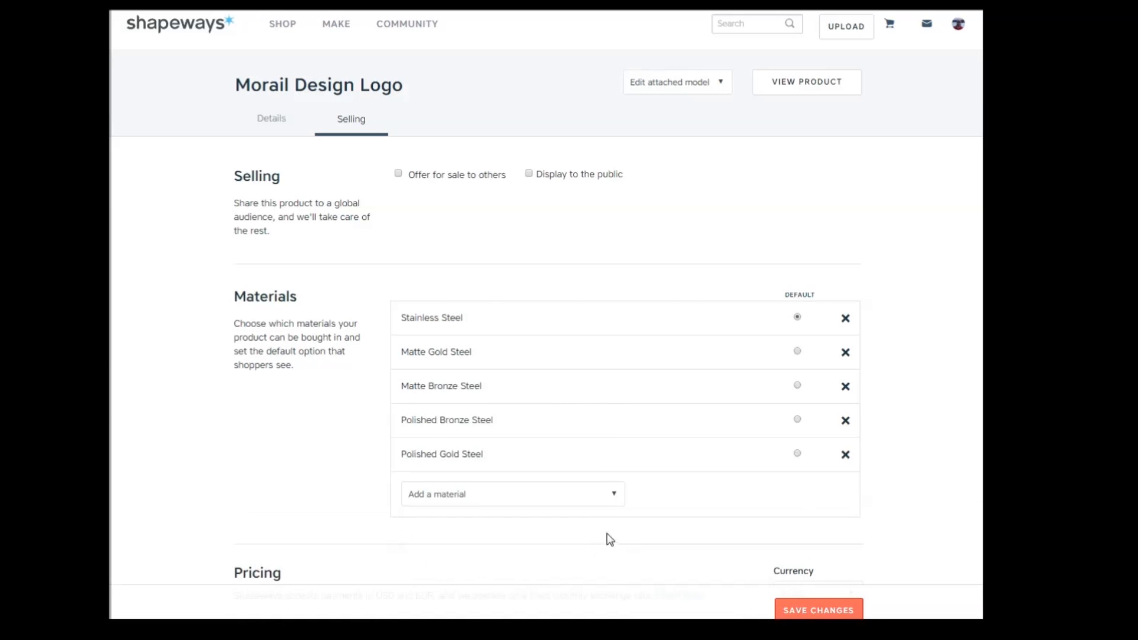
# Set the total price of Stainless Steel to $13
pyautogui.scroll(-6, 588, 461)
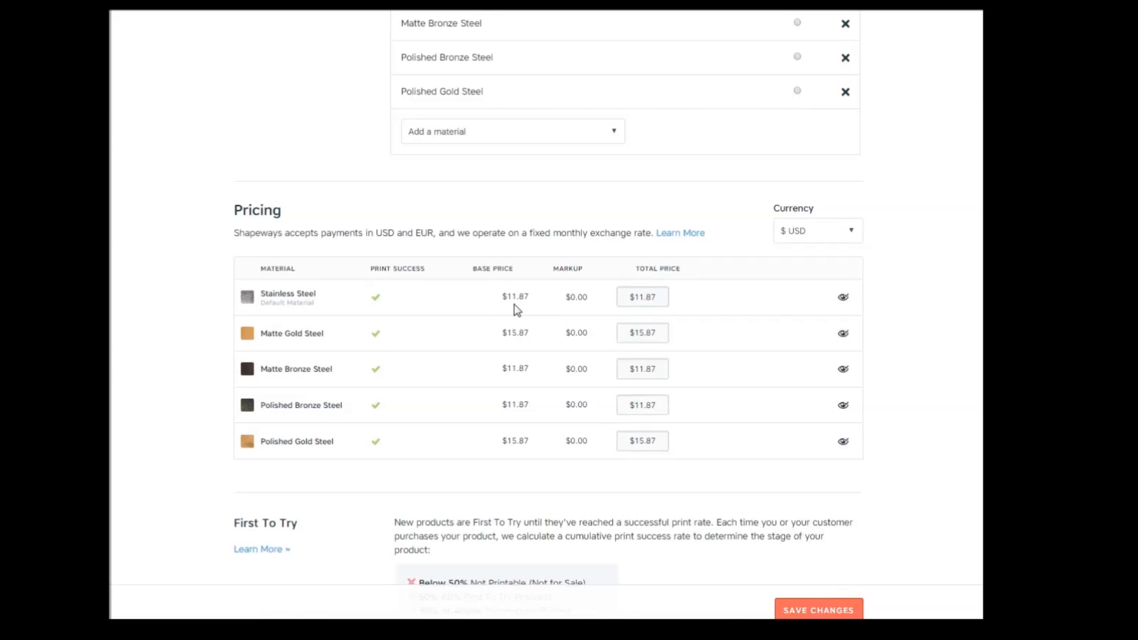
pyautogui.moveTo(664, 296); pyautogui.dragTo(623, 299)
pyautogui.write('13')
pyautogui.click(719, 300)
pyautogui.click(658, 333)
pyautogui.hotkey('ctrl', 'a')
pyautogui.click(708, 293)
# Change the total price of Stainless Steel to $14.00
pyautogui.click(655, 294)
pyautogui.tripleClick(658, 294)
pyautogui.write('1')
pyautogui.click(716, 299)
# Set the total price of Polished Gold Steel to $17.00 and of Polished Bronze Steel and Matte Bronze Steel to $14.00
pyautogui.moveTo(661, 441); pyautogui.dragTo(615, 448)
pyautogui.write('16')
pyautogui.moveTo(662, 410); pyautogui.dragTo(620, 403)
pyautogui.write('1')
pyautogui.moveTo(660, 368); pyautogui.dragTo(611, 368)
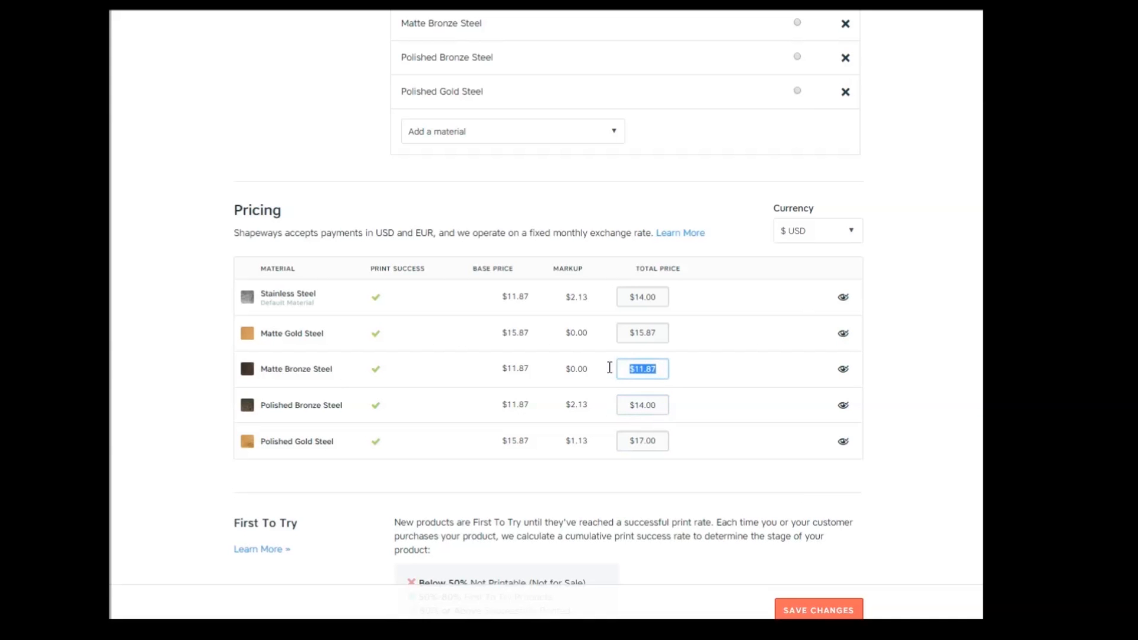
pyautogui.write('14')
# Set the total price of Matte Gold Steel to $18.00
pyautogui.moveTo(658, 332); pyautogui.dragTo(608, 338)
pyautogui.write('17')
pyautogui.click(709, 335)
pyautogui.click(663, 334)
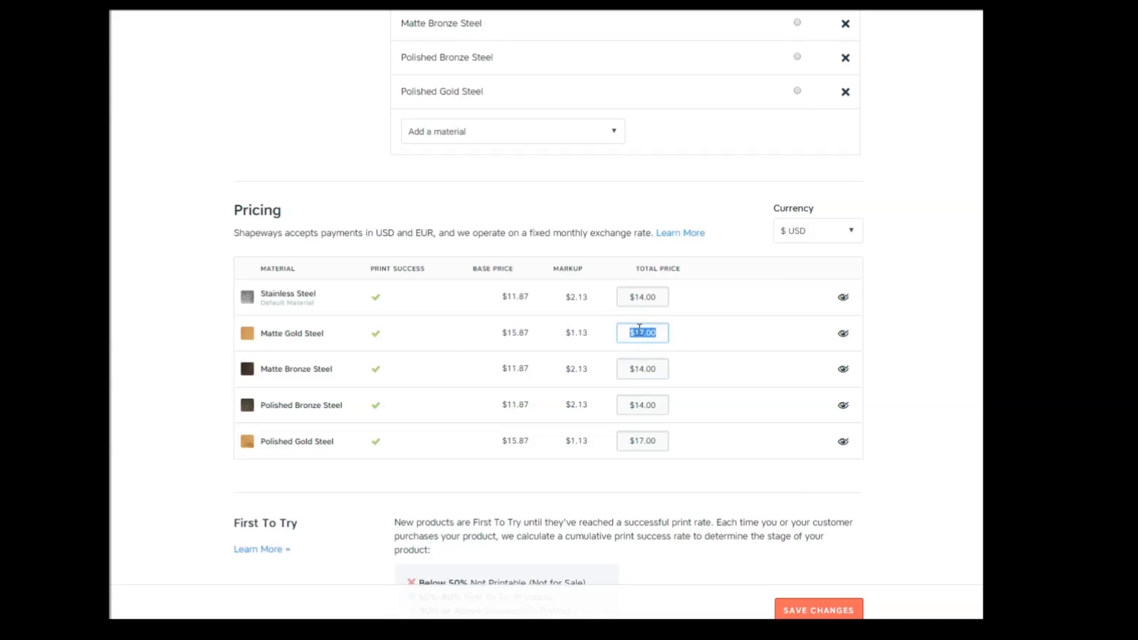
pyautogui.write('18')
# Enter $14.00 again as the total price of Stainless Steel
pyautogui.click(660, 441)
pyautogui.click(649, 298)
pyautogui.moveTo(663, 297); pyautogui.dragTo(641, 301)
pyautogui.moveTo(656, 297); pyautogui.dragTo(630, 300)
pyautogui.write('$14.00')
# Set the total price of Polished Gold Steel to $18.00 and save the product changes
pyautogui.moveTo(661, 442); pyautogui.dragTo(606, 439)
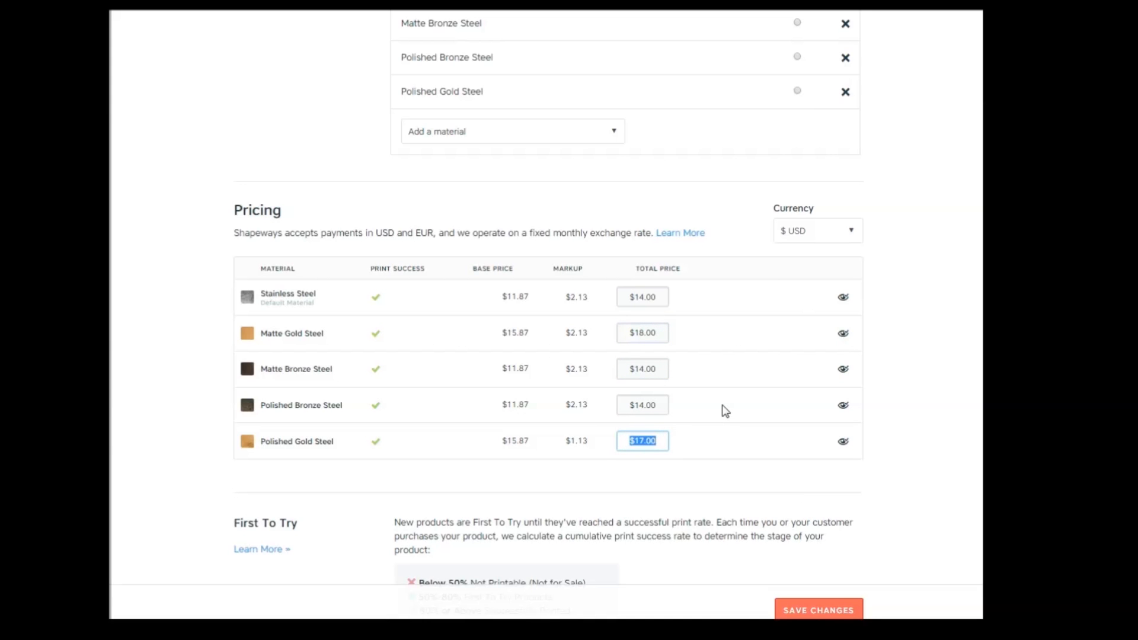
pyautogui.write('18')
pyautogui.doubleClick(695, 390)
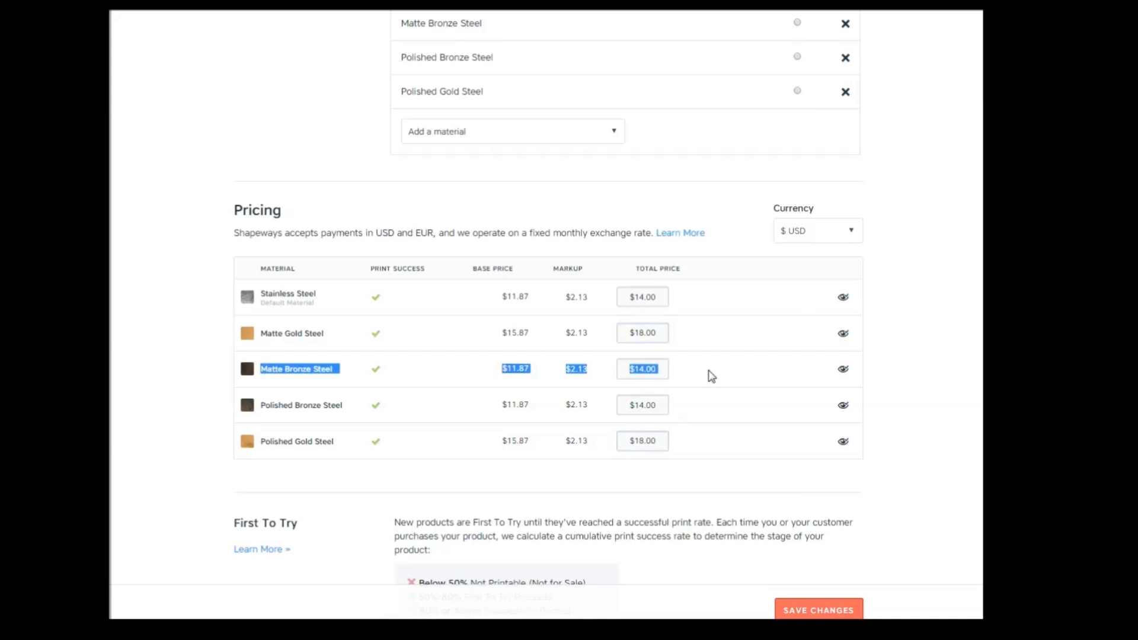
pyautogui.click(741, 383)
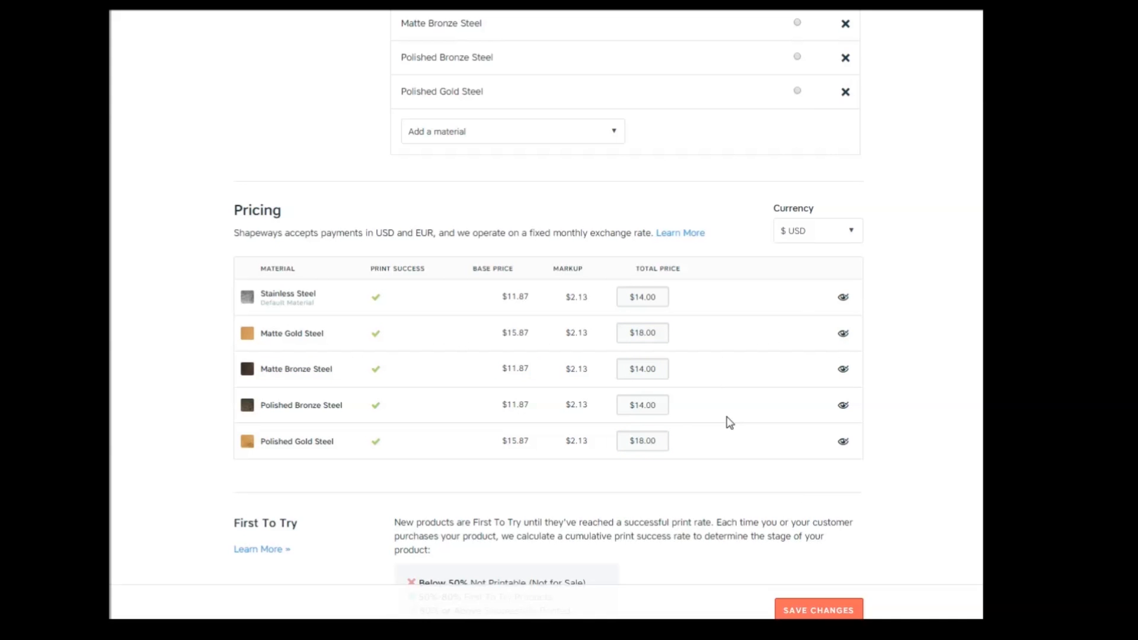
pyautogui.click(829, 612)
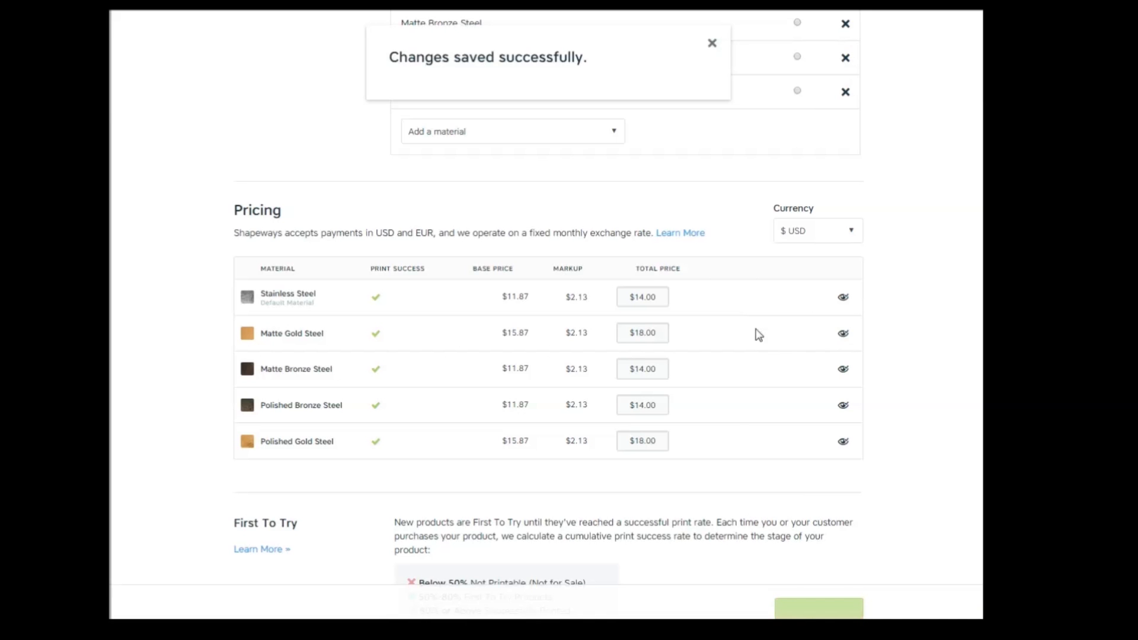
# Offer the product for sale to others, display it to the public, and save the changes
pyautogui.scroll(6, 896, 339)
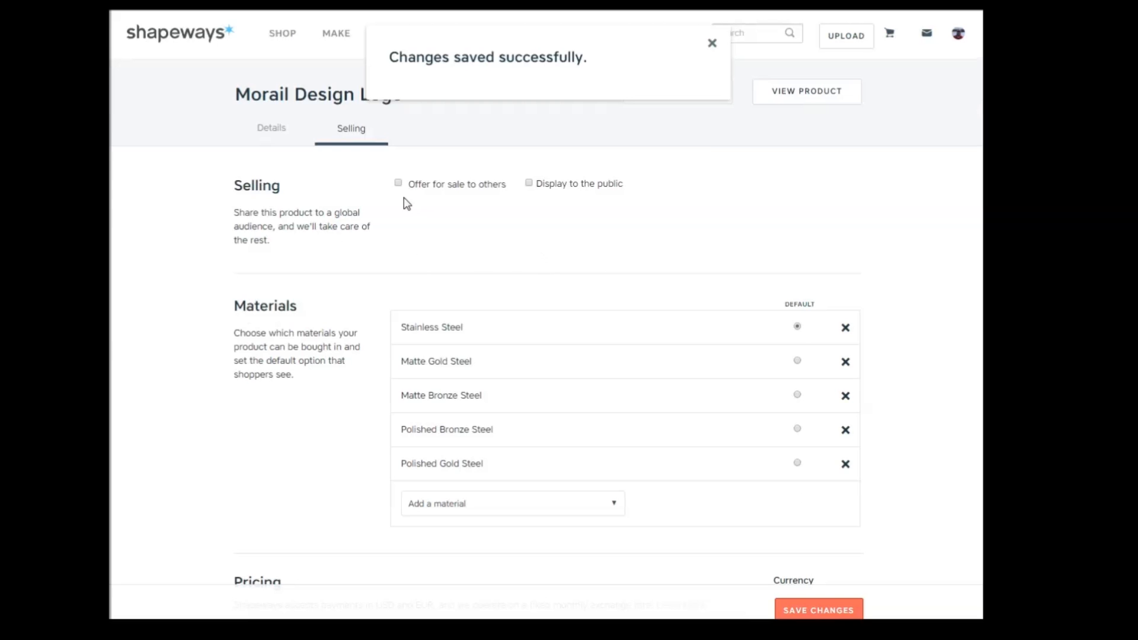
pyautogui.click(398, 183)
pyautogui.click(528, 183)
pyautogui.click(825, 615)
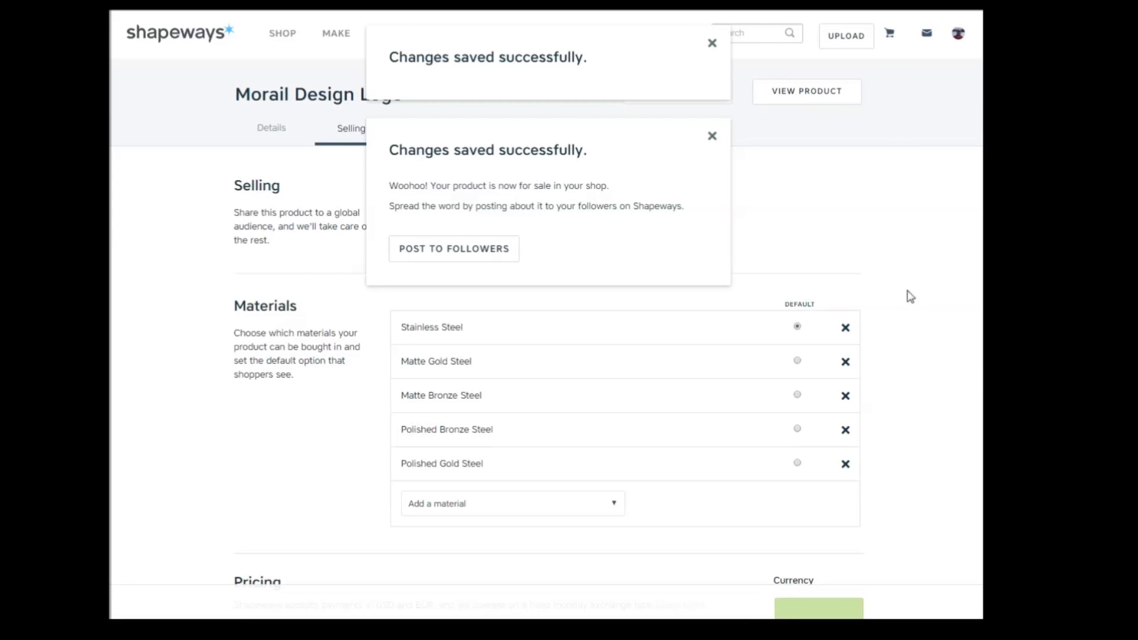
# Open the product's public page and view the pendant's first preview image and its interactive 3D model
pyautogui.click(818, 94)
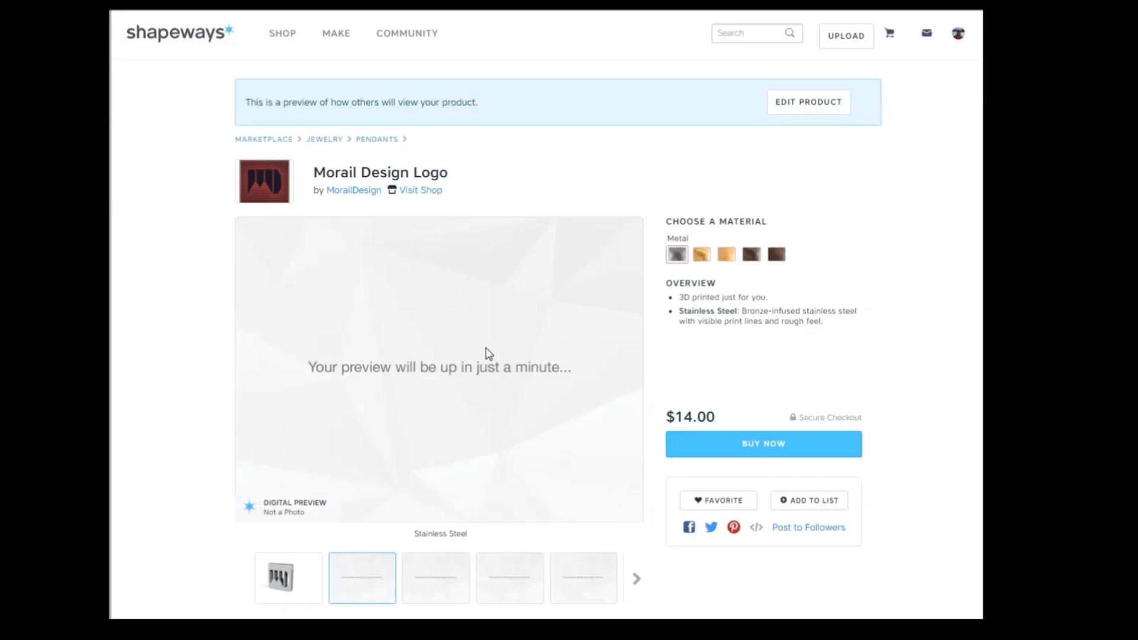
pyautogui.click(301, 584)
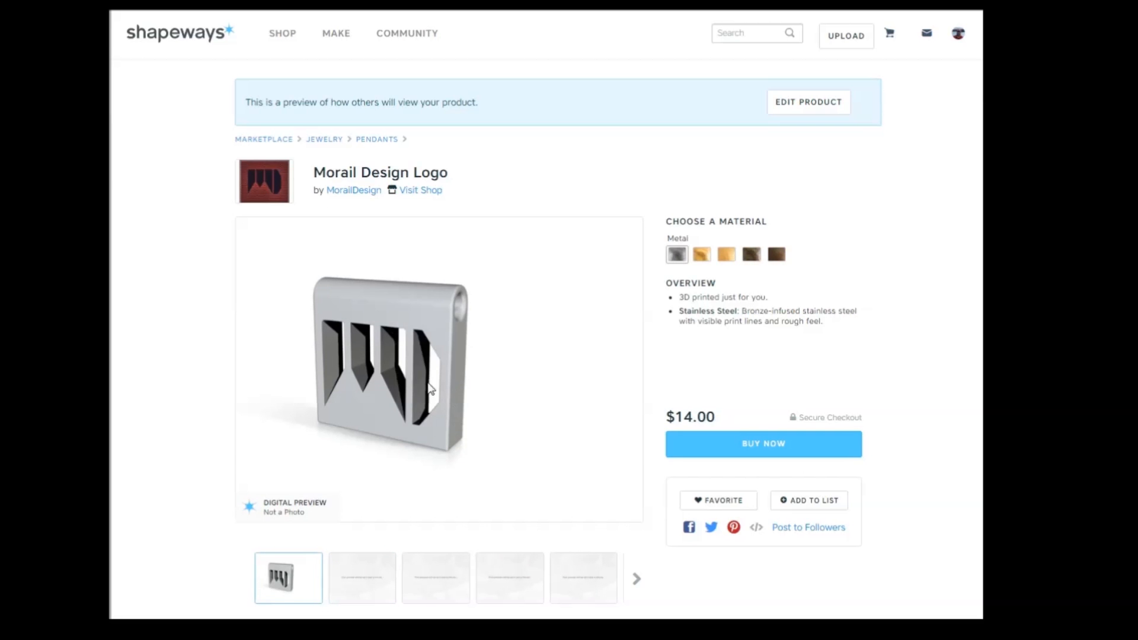
pyautogui.click(637, 580)
pyautogui.click(349, 577)
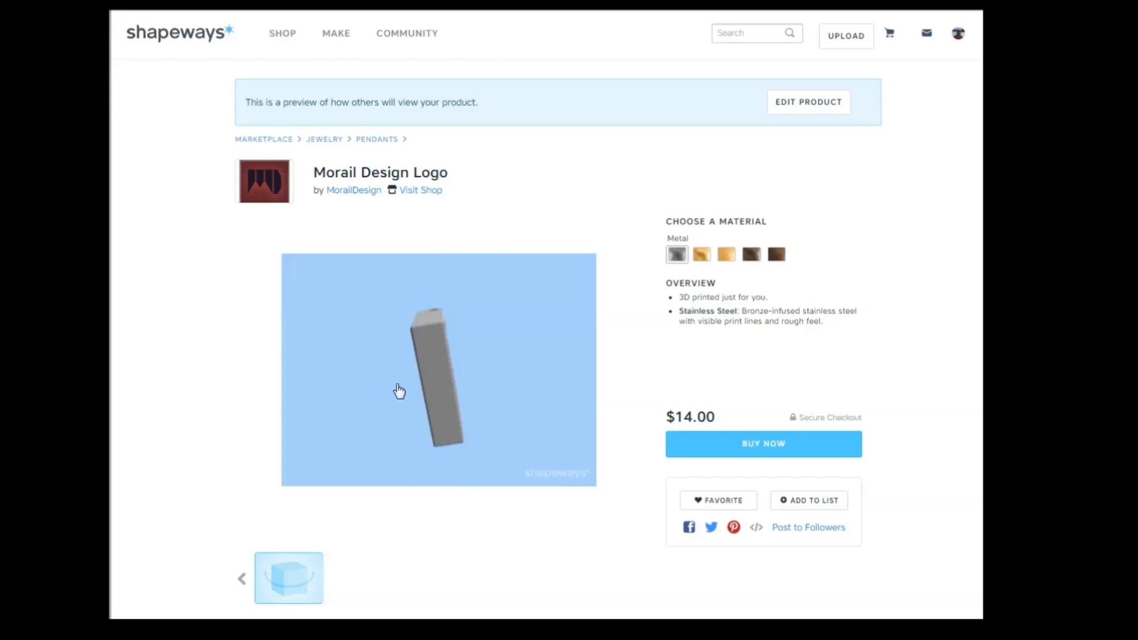
pyautogui.click(242, 578)
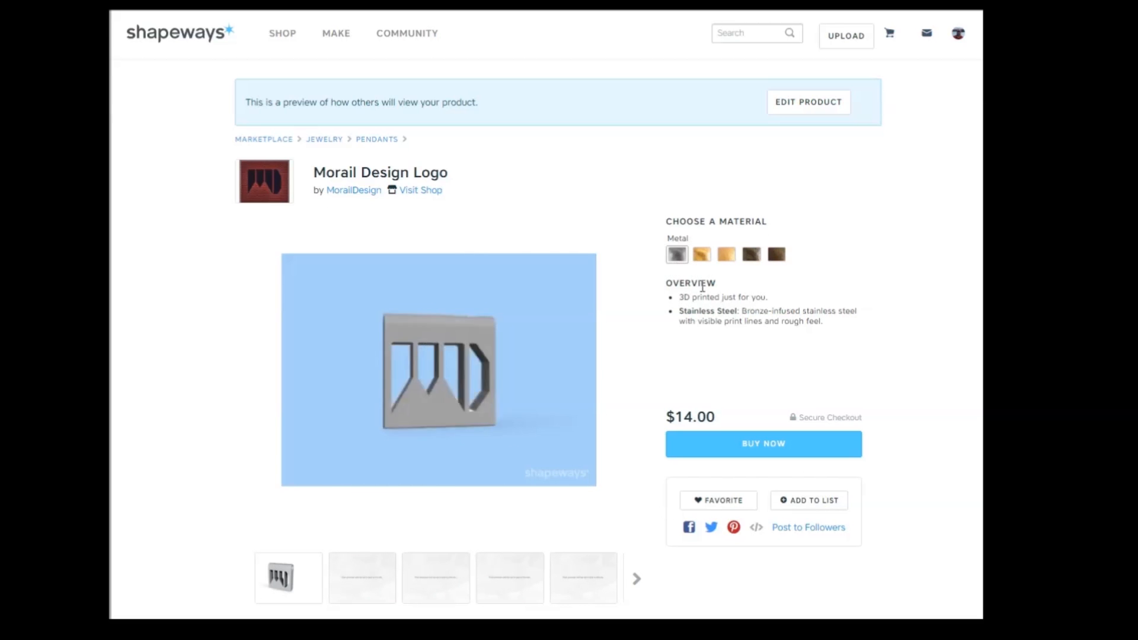
# Switch through the two gold steel materials to Polished Bronze Steel to compare their descriptions and prices
pyautogui.click(702, 254)
pyautogui.click(728, 255)
pyautogui.click(752, 254)
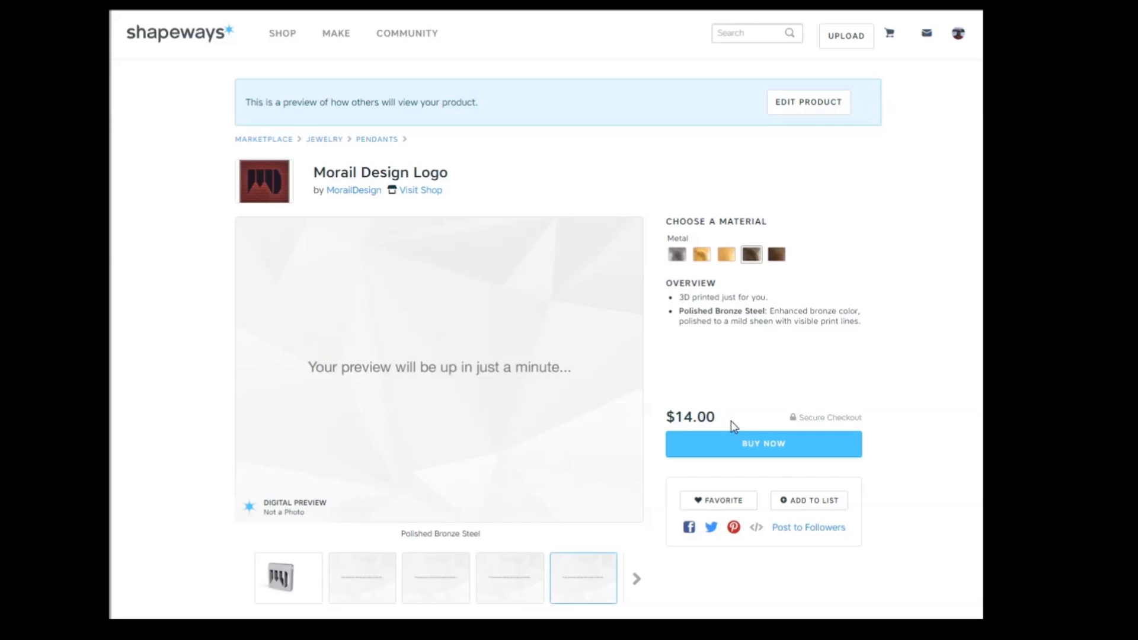
# Review the product description and model details, and show the pendant's dimensions in inches
pyautogui.scroll(-2, 903, 307)
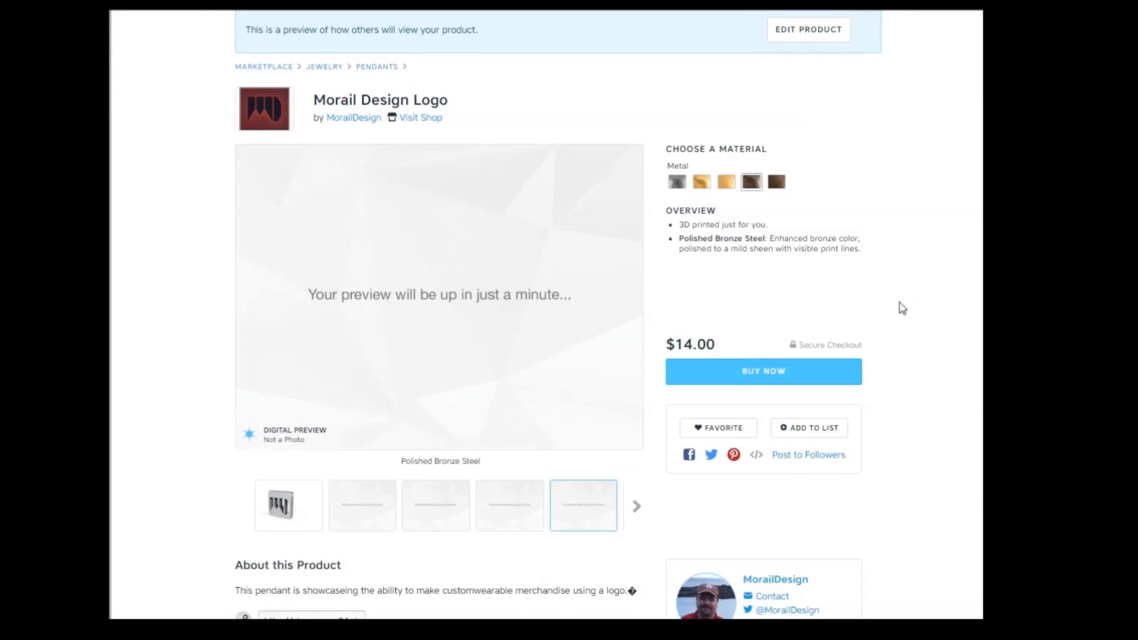
pyautogui.scroll(-4, 890, 276)
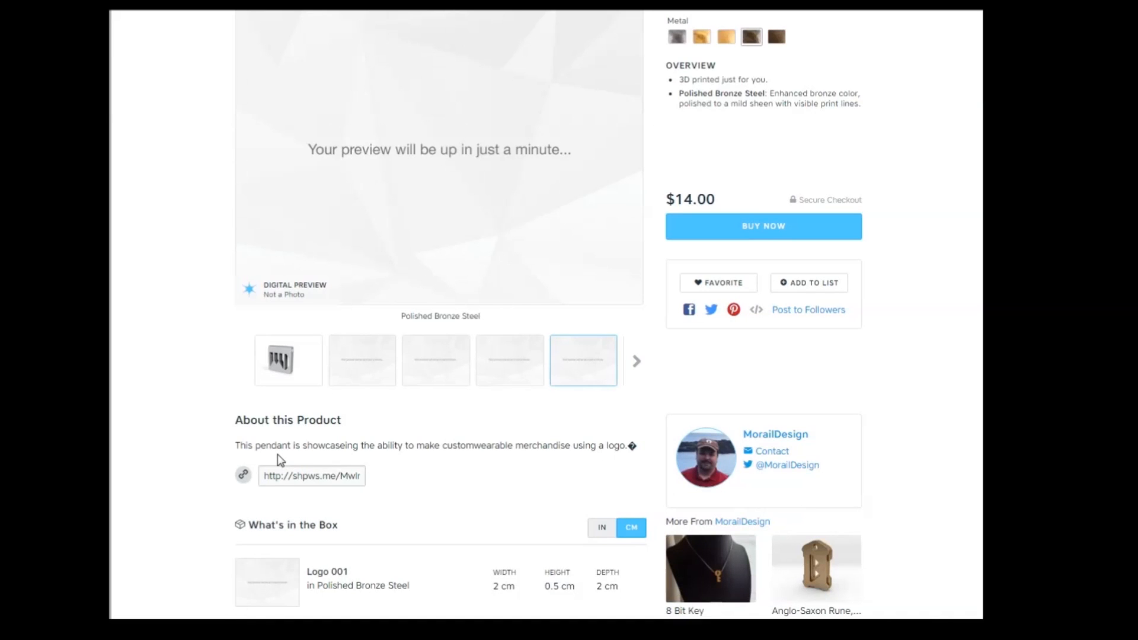
pyautogui.scroll(-4, 445, 451)
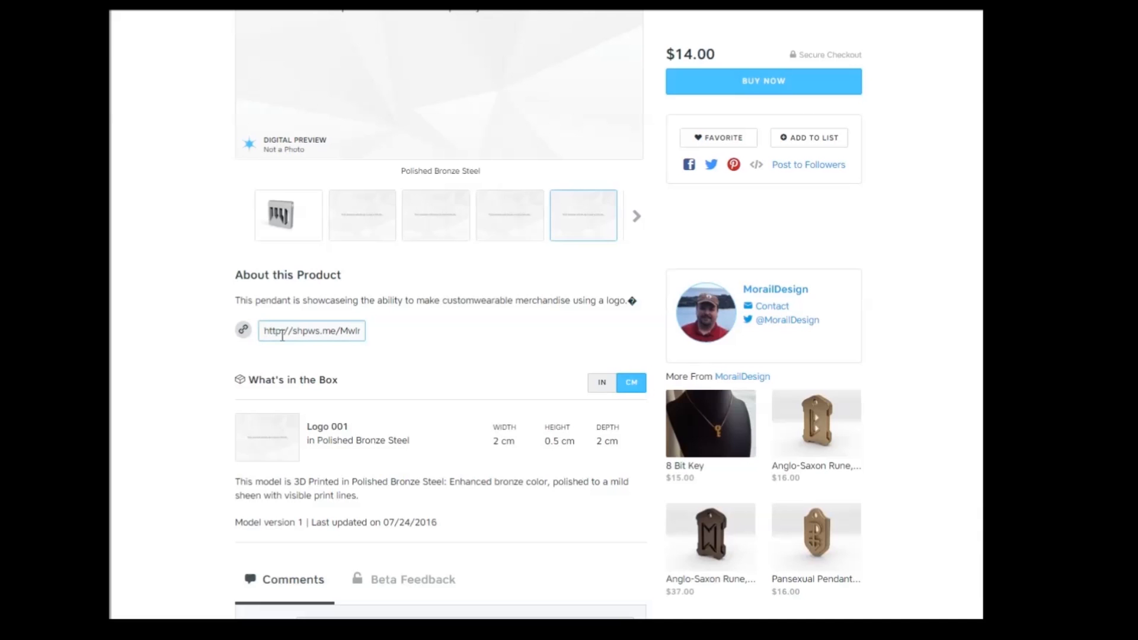
pyautogui.scroll(-1, 401, 343)
pyautogui.scroll(-1, 403, 346)
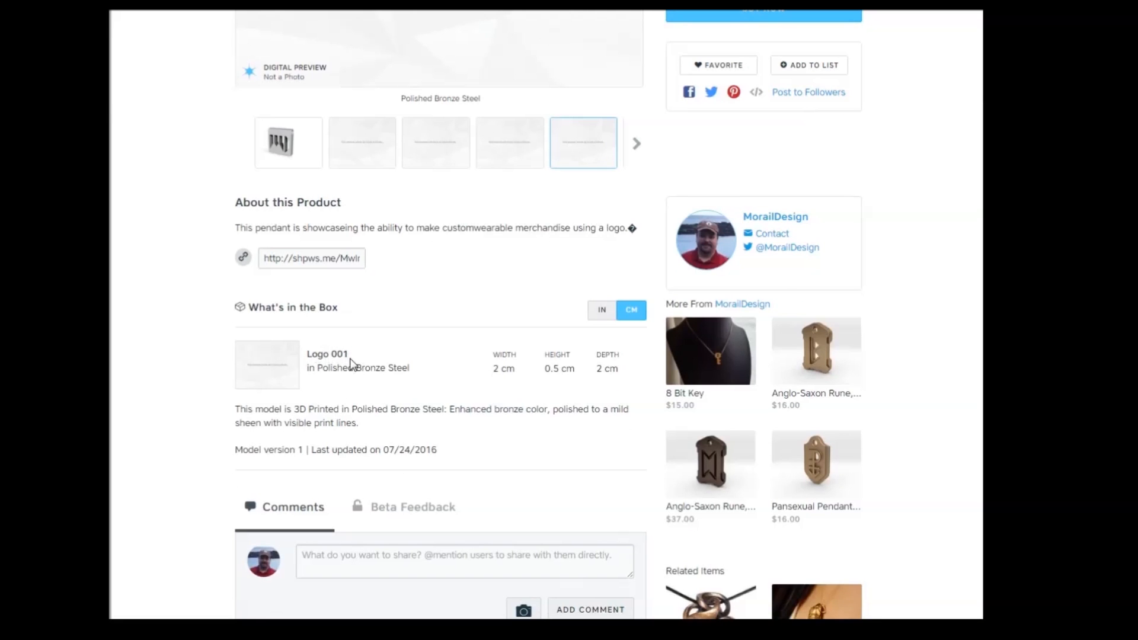
pyautogui.click(602, 312)
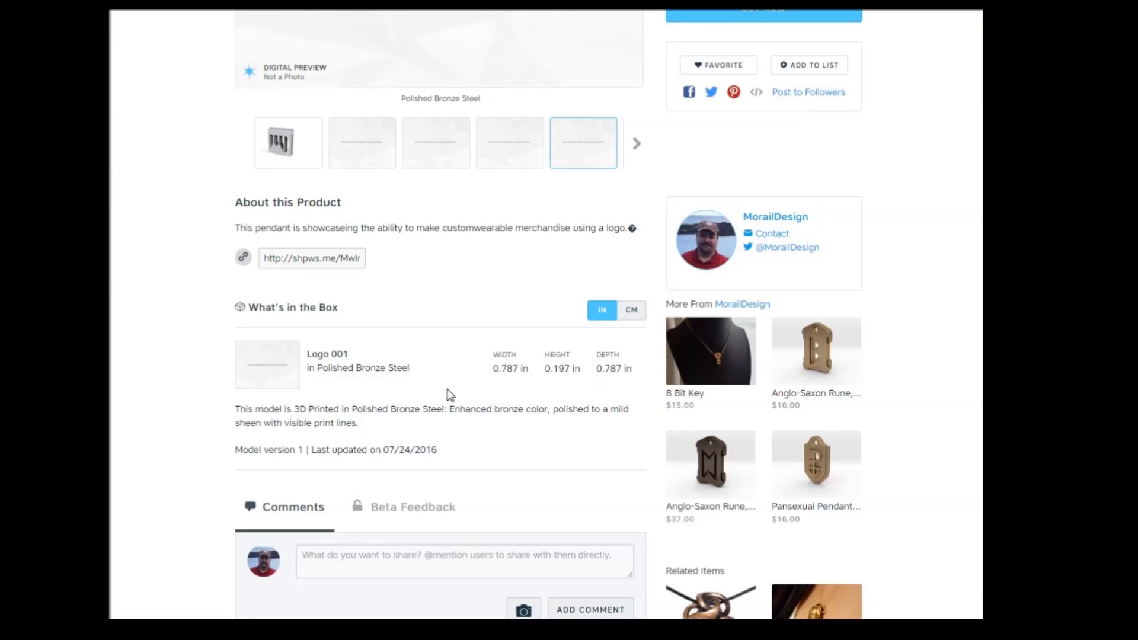
# Look over the comments area, the shop's other products, and the related items on the product page
pyautogui.scroll(-3, 448, 395)
pyautogui.scroll(3, 448, 395)
pyautogui.scroll(7, 381, 364)
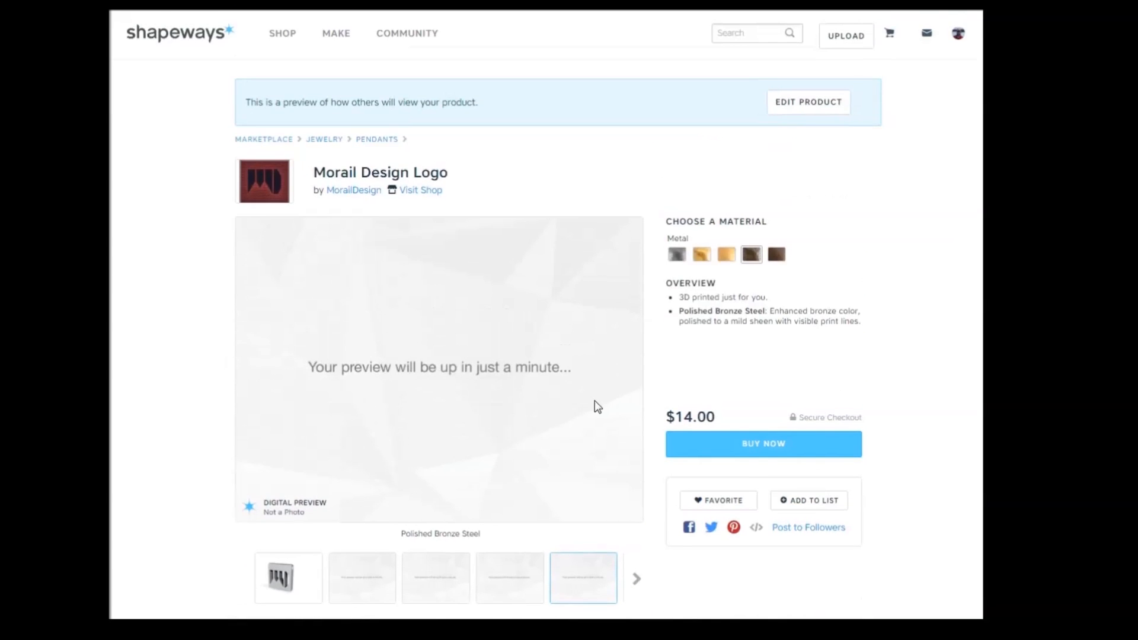
pyautogui.scroll(-4, 594, 407)
pyautogui.scroll(-6, 582, 401)
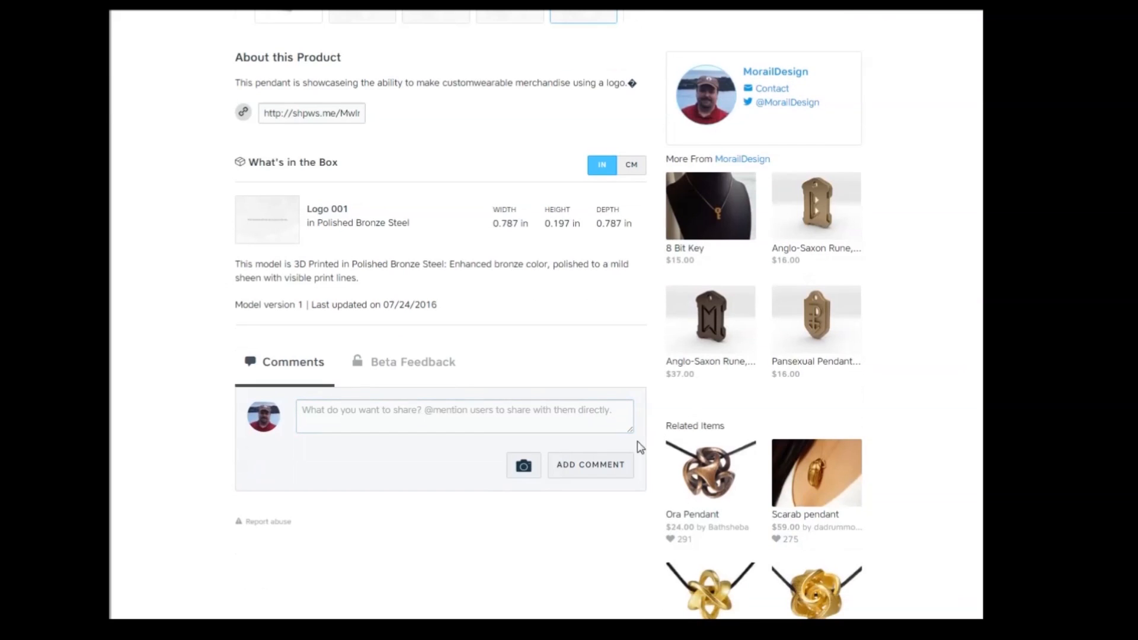
pyautogui.click(496, 406)
pyautogui.scroll(8, 492, 403)
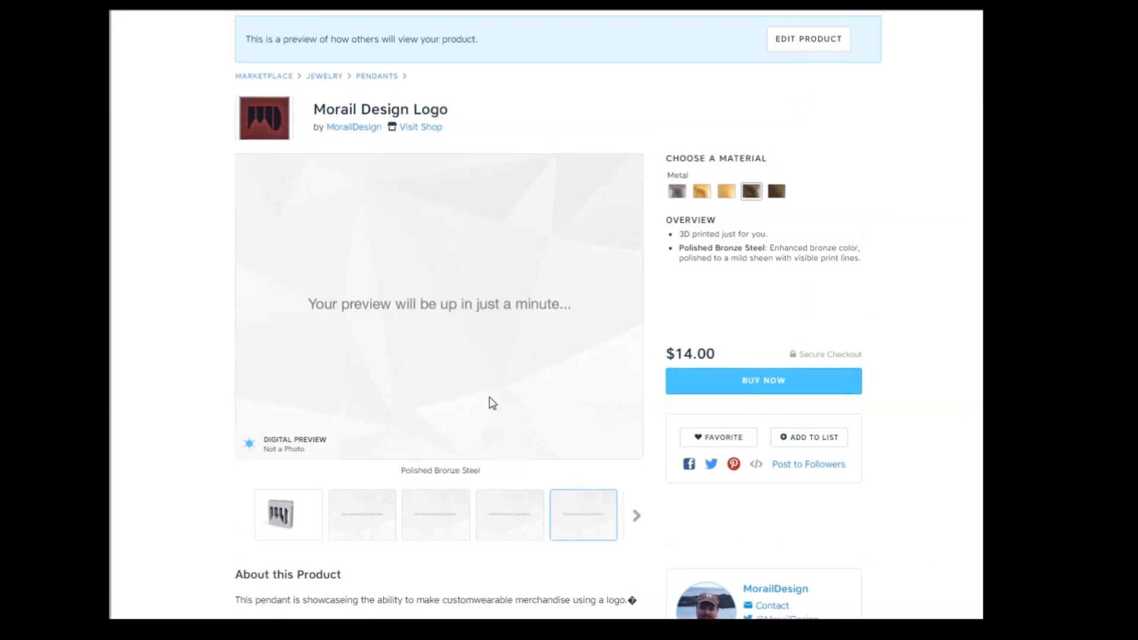
pyautogui.scroll(-5, 493, 403)
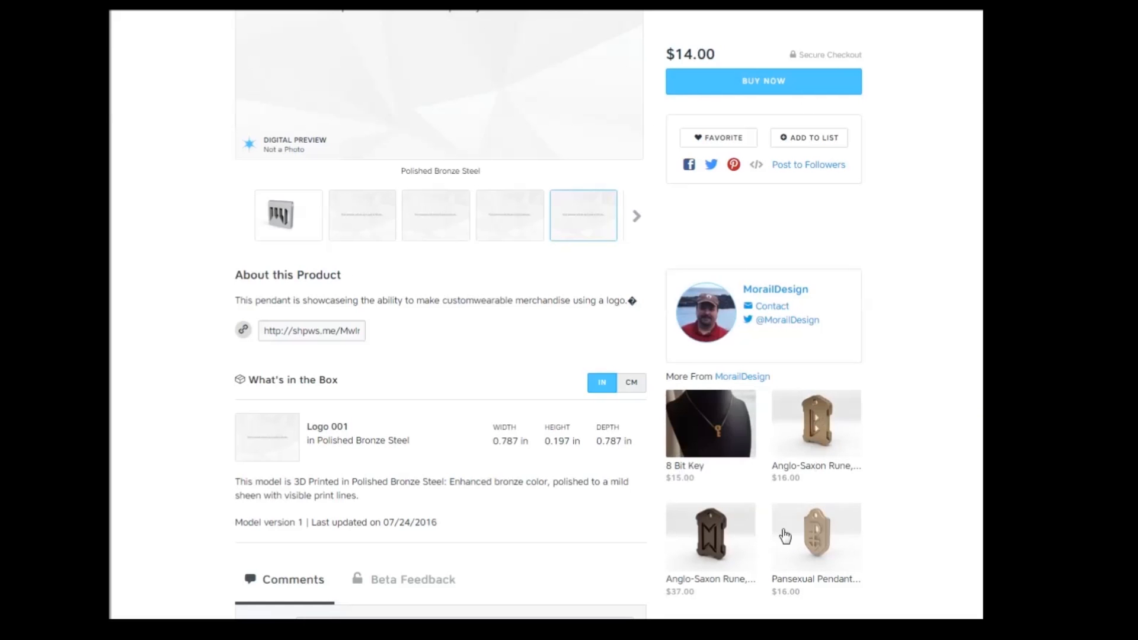
pyautogui.scroll(6, 642, 445)
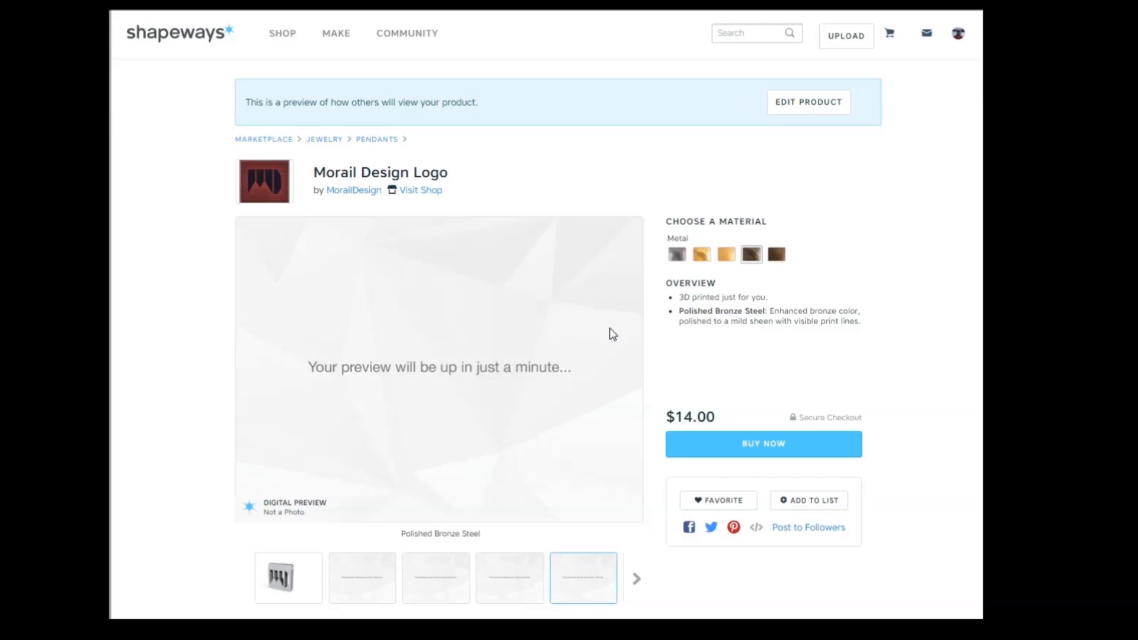
# Show the pendant's first preview image again and look over the product page with it
pyautogui.click(311, 573)
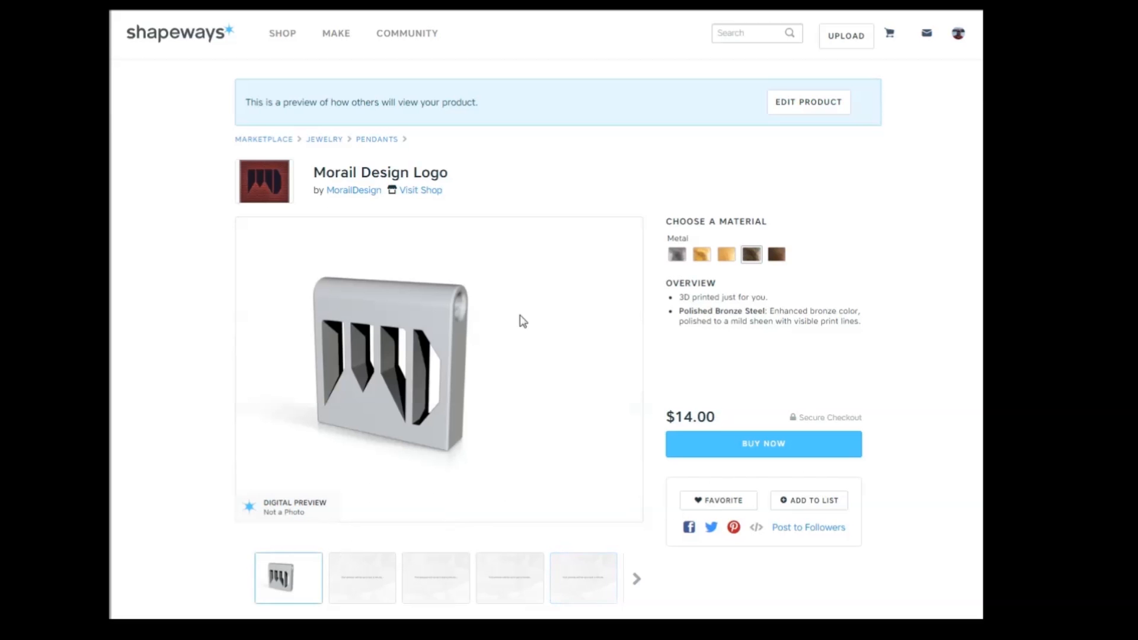
pyautogui.scroll(-5, 531, 391)
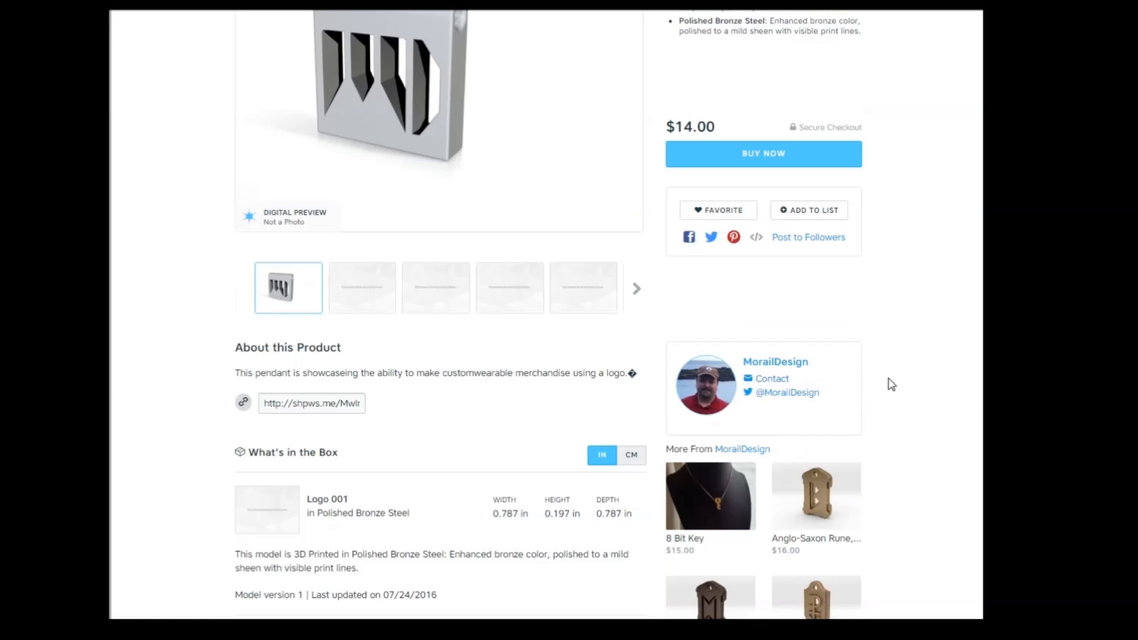
pyautogui.scroll(4, 900, 370)
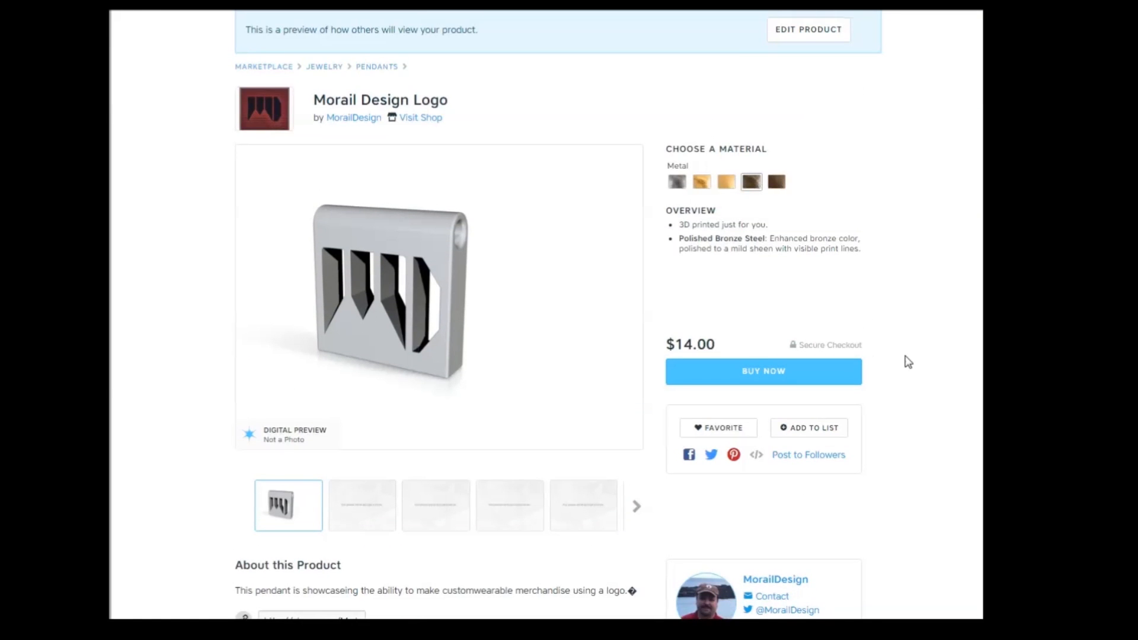
pyautogui.scroll(1, 905, 361)
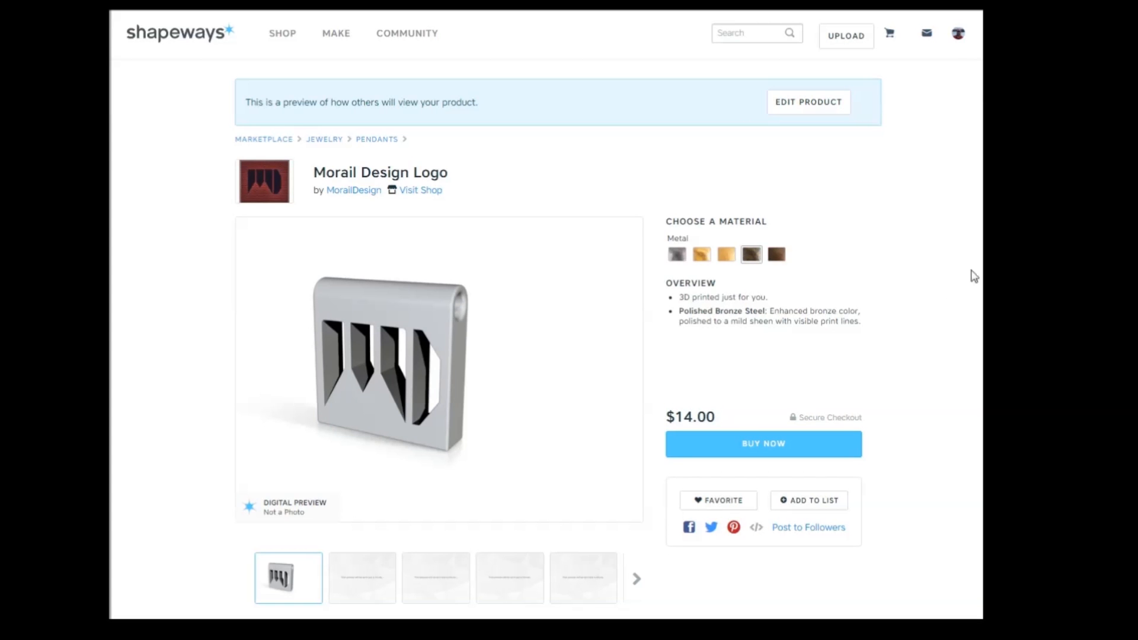
pyautogui.scroll(-1, 973, 274)
pyautogui.scroll(-5, 973, 274)
pyautogui.scroll(6, 973, 274)
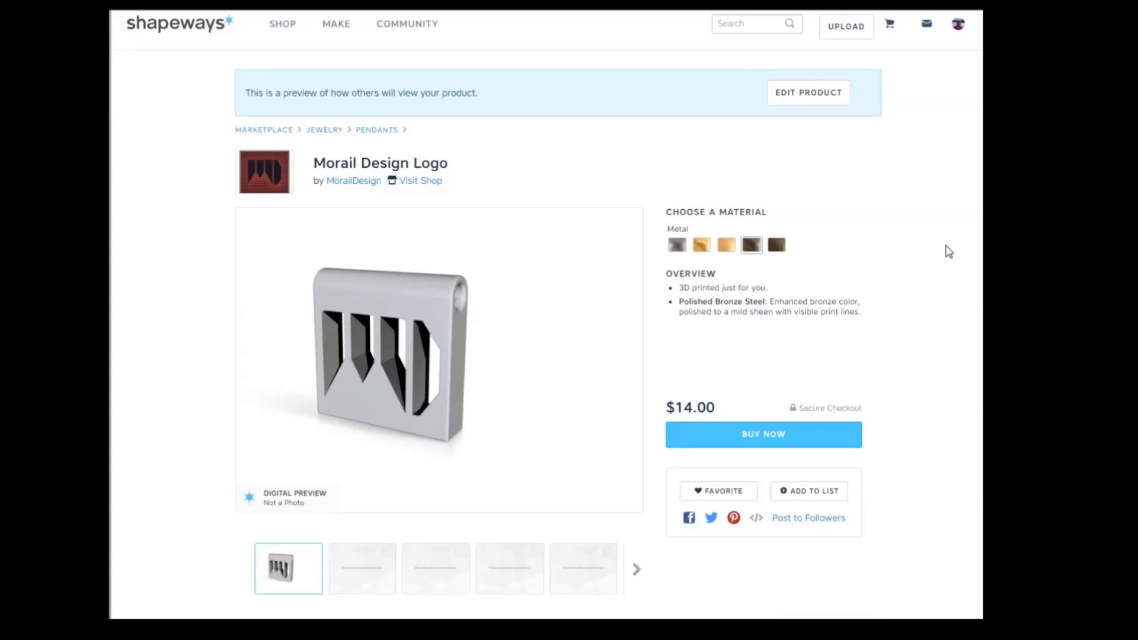
pyautogui.scroll(-3, 948, 252)
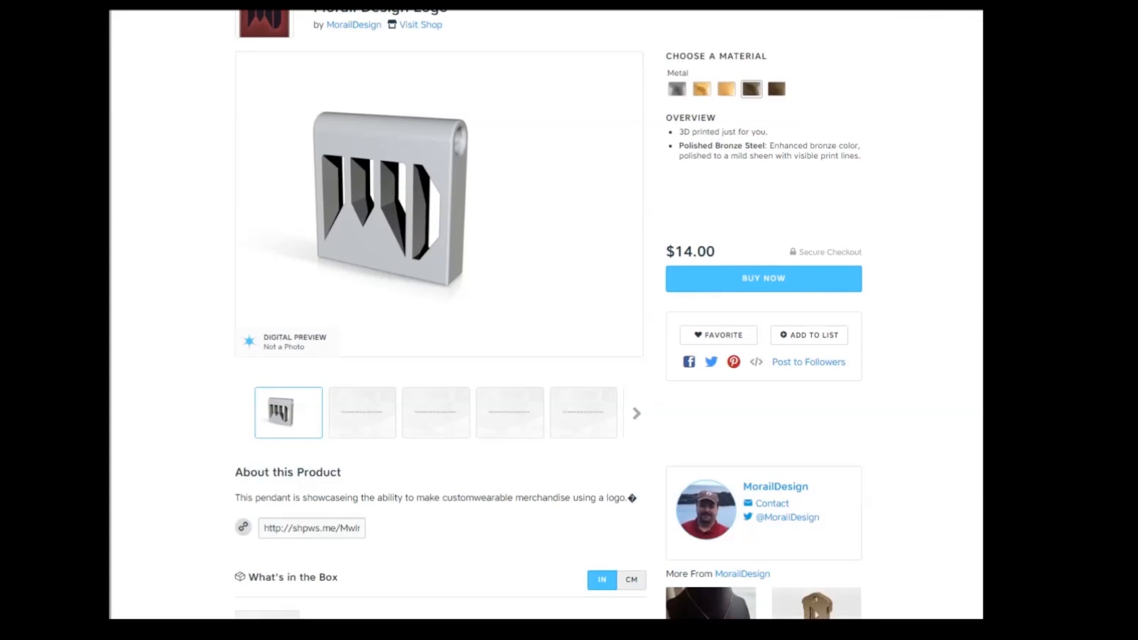
pyautogui.scroll(3, 937, 253)
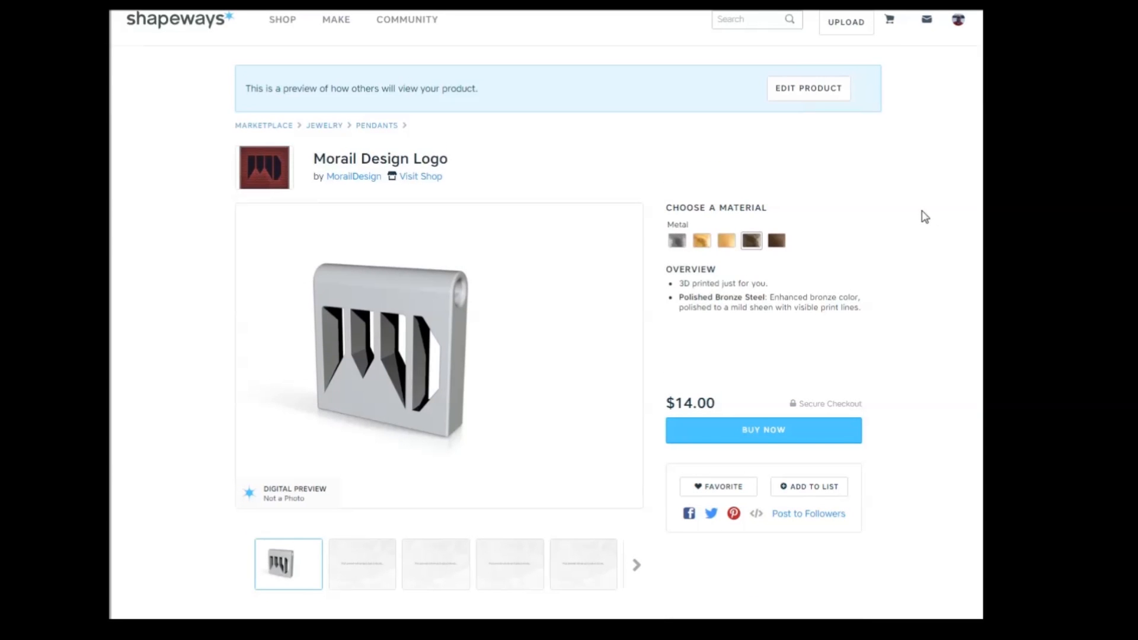